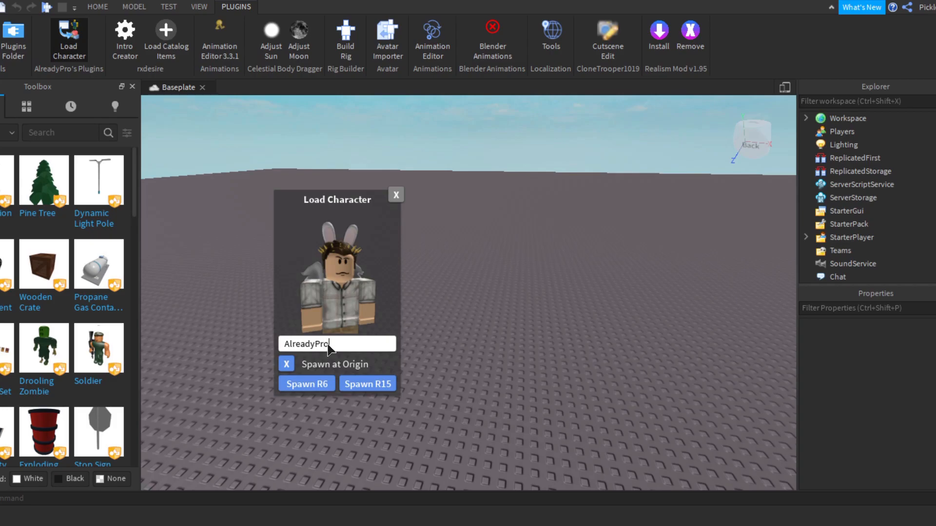
Step: Load the avatar of the channel owner's username as an R6 character and close the Load Character window
{"action": "type", "text": "pickles44456"}
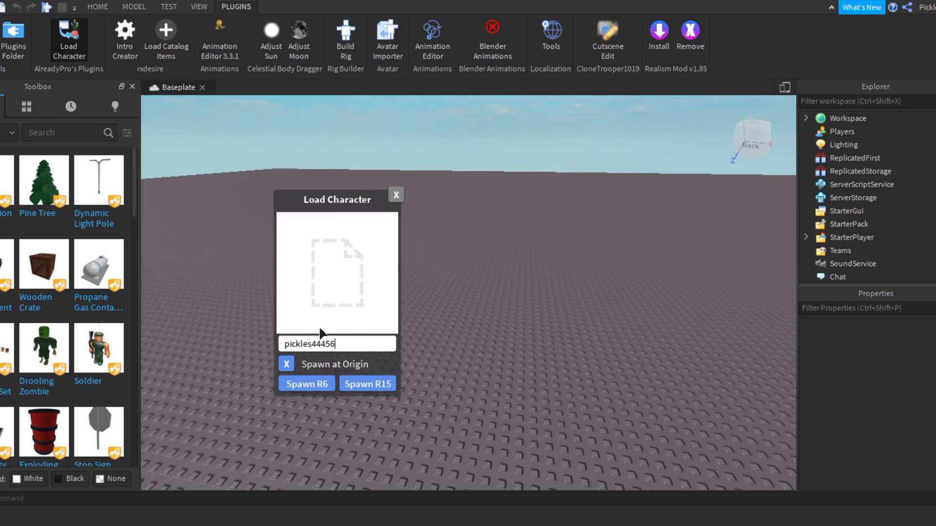
{"action": "left_click", "coordinate": [292, 369]}
{"action": "left_click", "coordinate": [395, 195]}
{"action": "key", "text": "f"}
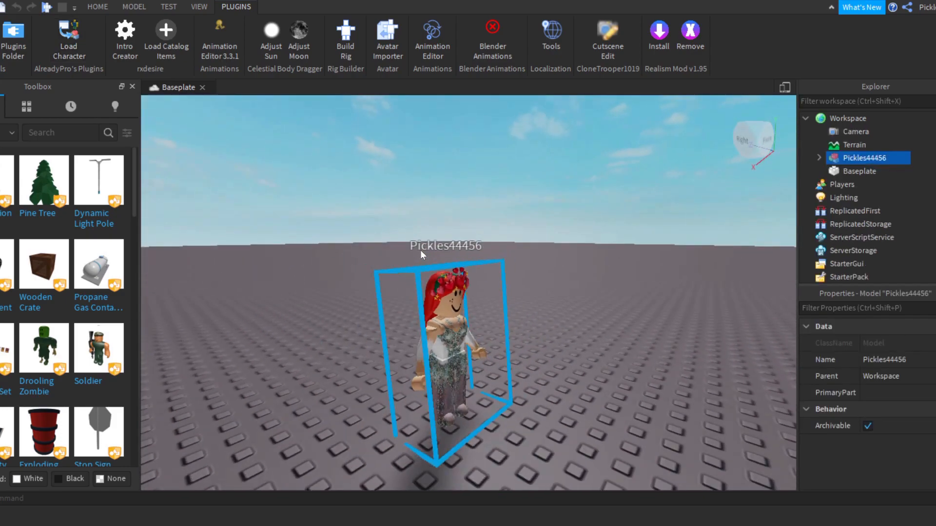
{"action": "scroll", "coordinate": [421, 250], "scroll_direction": "up", "scroll_amount": 5}
{"action": "right_click_drag", "start_coordinate": [420, 250], "coordinate": [427, 247]}
{"action": "scroll", "coordinate": [420, 253], "scroll_direction": "down", "scroll_amount": 3}
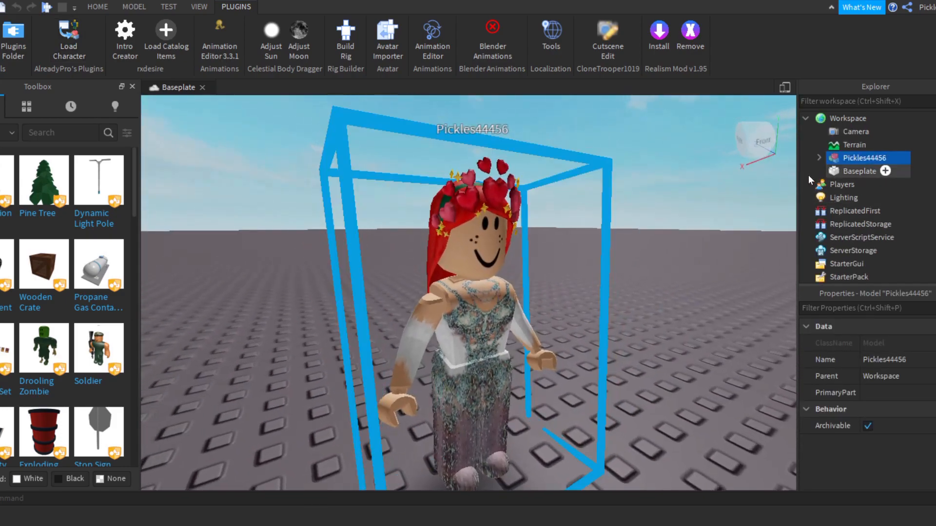
Step: Widen the Explorer and expand the loaded character model to list its parts
{"action": "left_click_drag", "start_coordinate": [797, 173], "coordinate": [744, 173]}
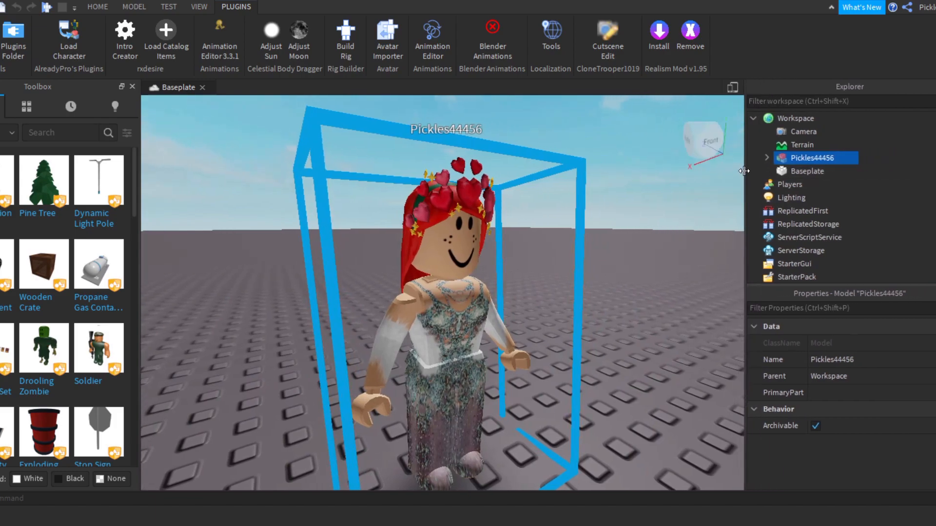
{"action": "left_click", "coordinate": [766, 158]}
{"action": "key", "text": "f"}
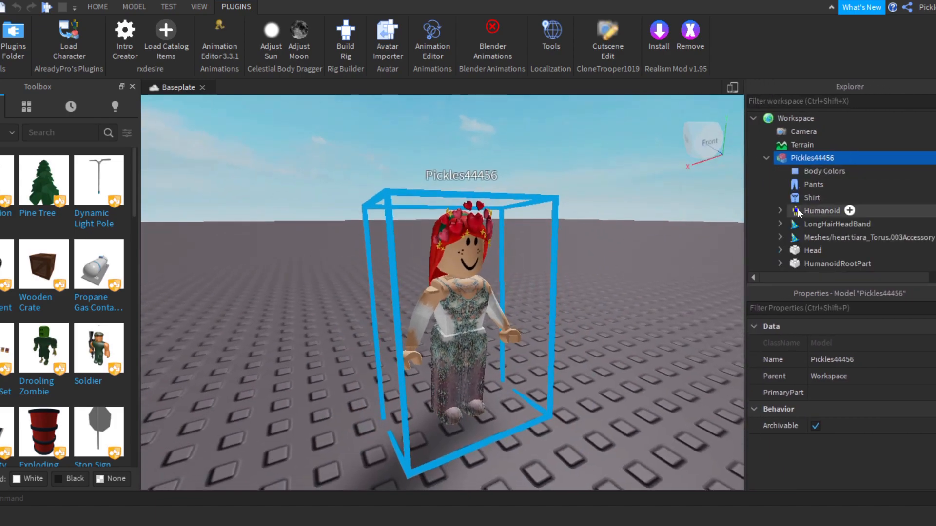
Step: Delete the character's Torso, Right Leg, Right Arm, Left Leg and Left Arm, keeping the Head
{"action": "scroll", "coordinate": [798, 210], "scroll_direction": "down", "scroll_amount": 3}
{"action": "left_click", "coordinate": [800, 210]}
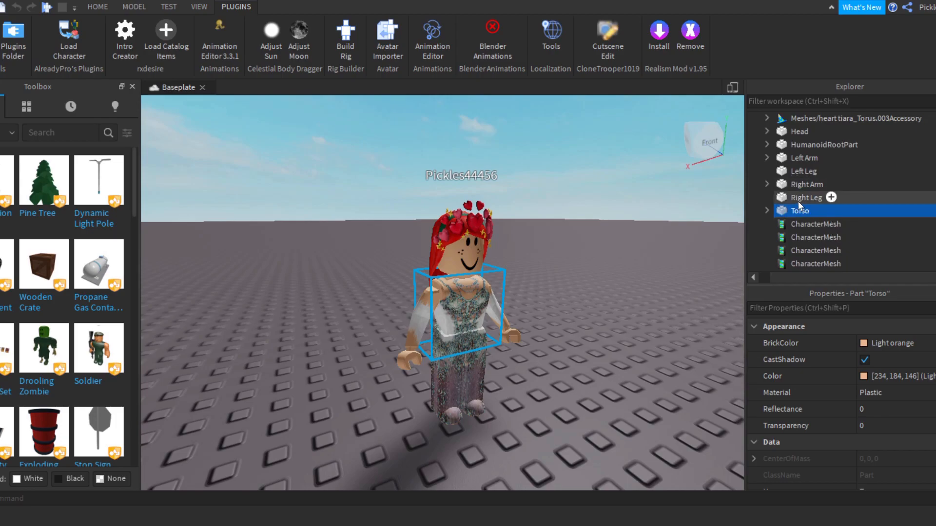
{"action": "key", "text": "Delete"}
{"action": "left_click", "coordinate": [798, 199]}
{"action": "key", "text": "Delete"}
{"action": "left_click", "coordinate": [790, 185]}
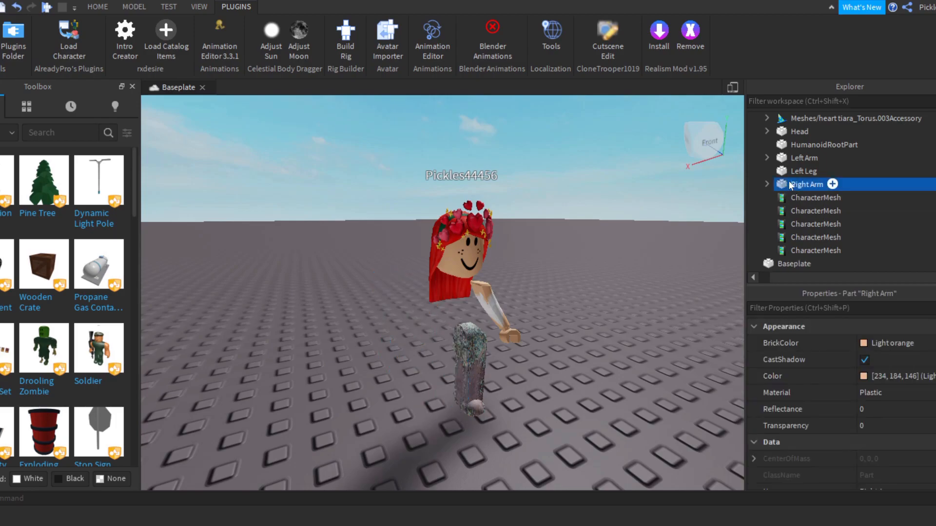
{"action": "key", "text": "Delete"}
{"action": "left_click", "coordinate": [788, 171]}
{"action": "key", "text": "Delete"}
{"action": "left_click", "coordinate": [788, 159]}
{"action": "key", "text": "Delete"}
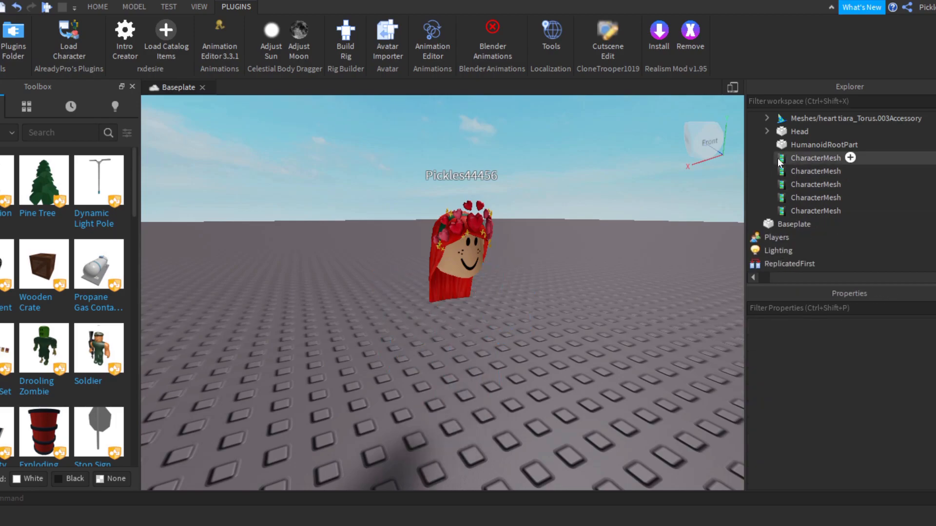
Step: Try deleting both the heart tiara and LongHairHeadBand accessories, and undo both deletions
{"action": "scroll", "coordinate": [781, 166], "scroll_direction": "up", "scroll_amount": 3}
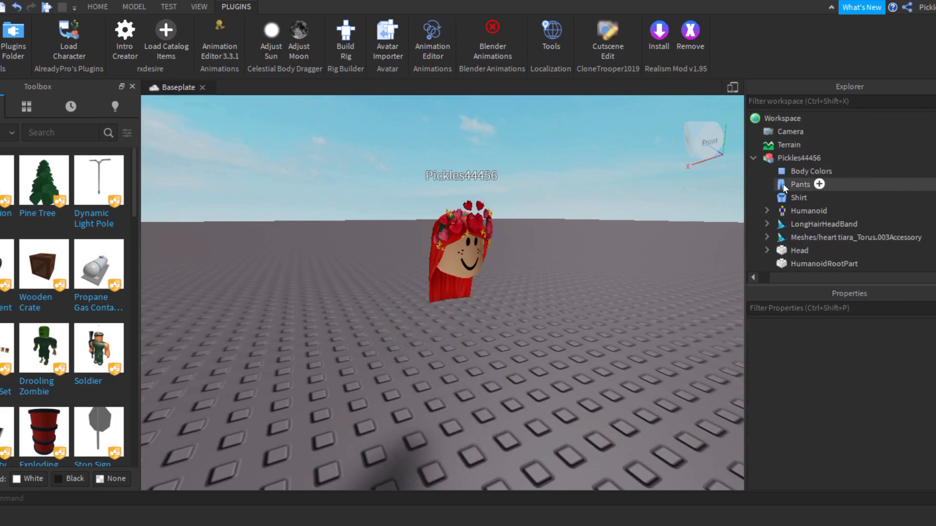
{"action": "left_click", "coordinate": [790, 237]}
{"action": "key", "text": "Delete"}
{"action": "left_click", "coordinate": [791, 227]}
{"action": "key", "text": "Delete"}
{"action": "key", "text": "Delete"}
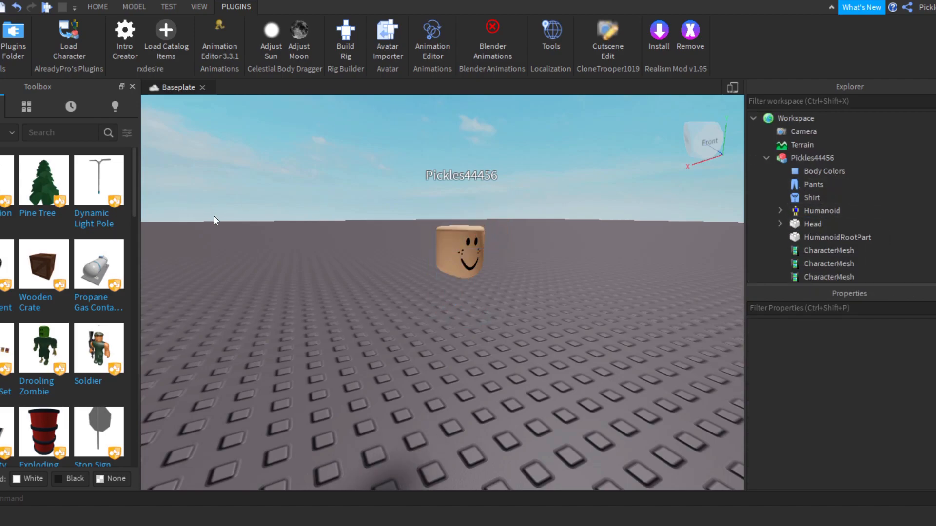
{"action": "key", "text": "ctrl+z"}
{"action": "key", "text": "ctrl+z"}
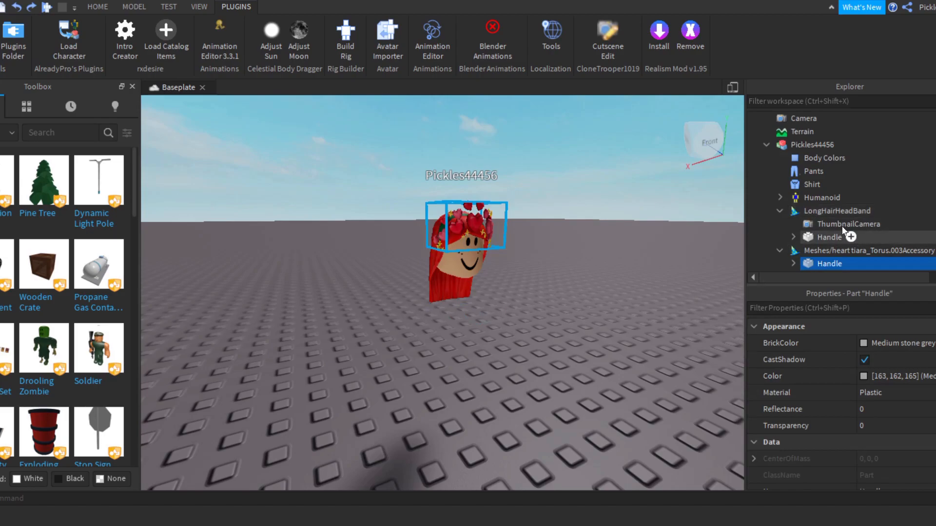
Step: Delete only the LongHairHeadBand accessory from the character, keeping the heart tiara
{"action": "left_click", "coordinate": [813, 212]}
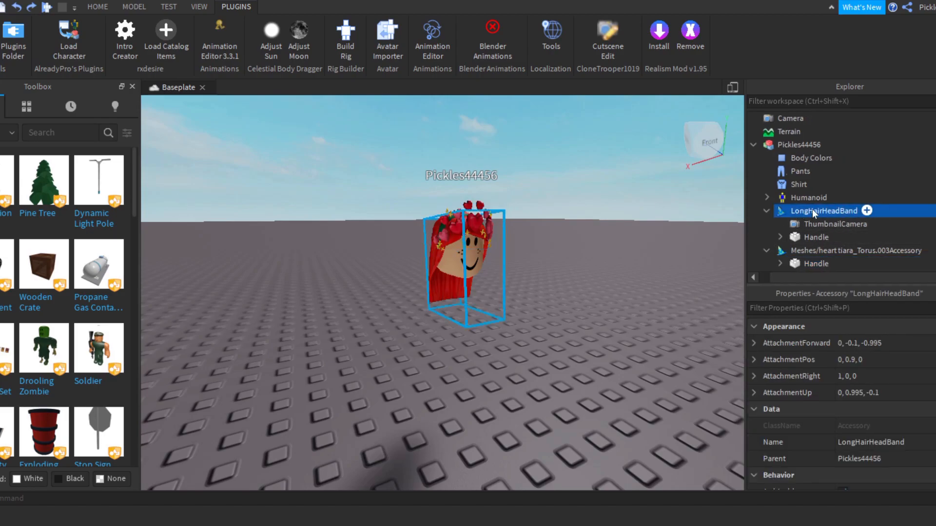
{"action": "key", "text": "Delete"}
{"action": "right_click_drag", "start_coordinate": [274, 262], "coordinate": [275, 261]}
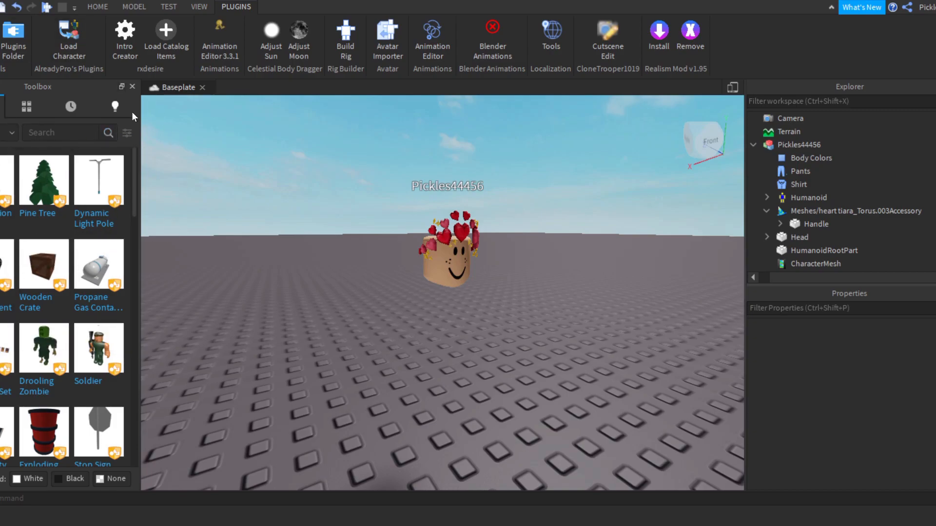
Step: Close the Toolbox and show it again
{"action": "left_click", "coordinate": [131, 86]}
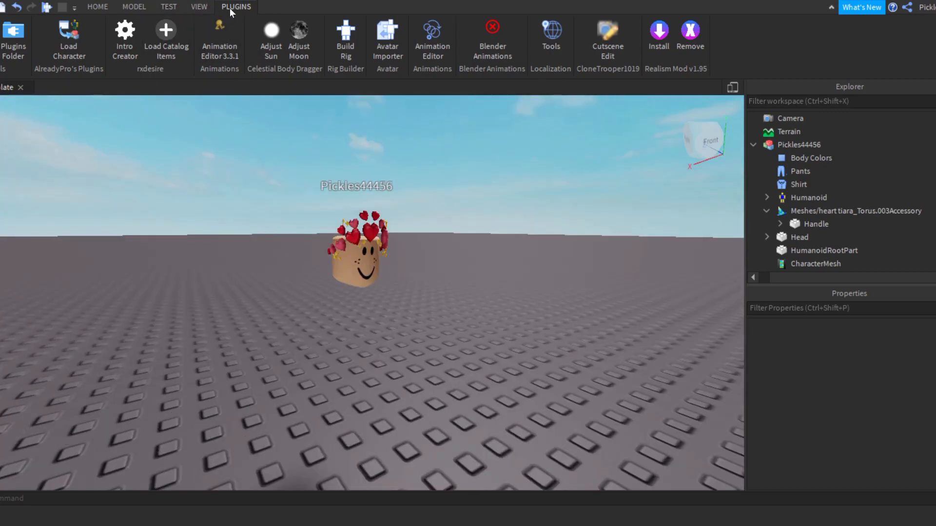
{"action": "left_click", "coordinate": [199, 7]}
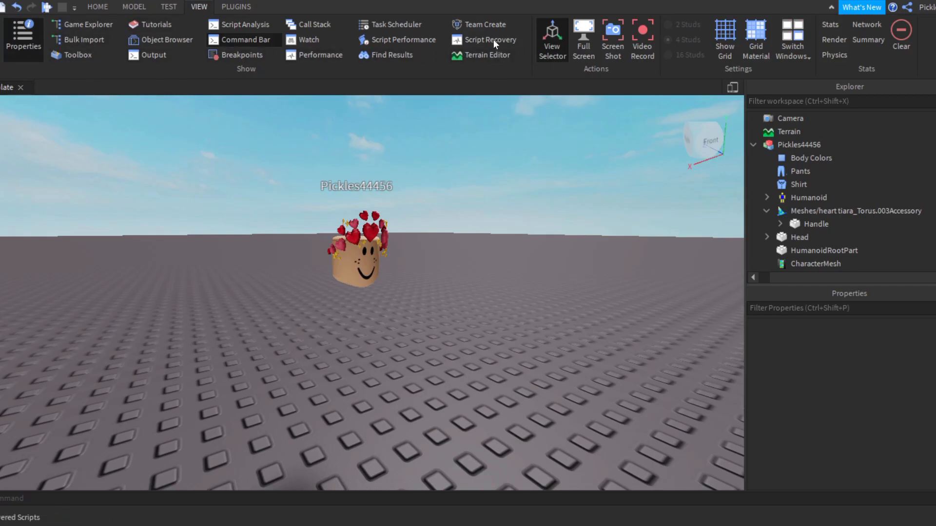
{"action": "left_click", "coordinate": [98, 55]}
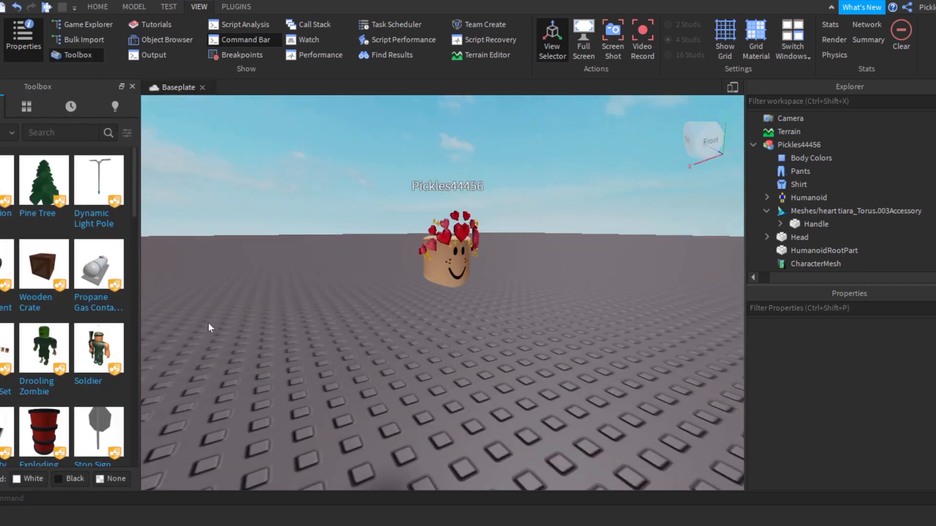
Step: Search the Toolbox models for "Wig"
{"action": "left_click", "coordinate": [57, 134]}
{"action": "type", "text": "Wig"}
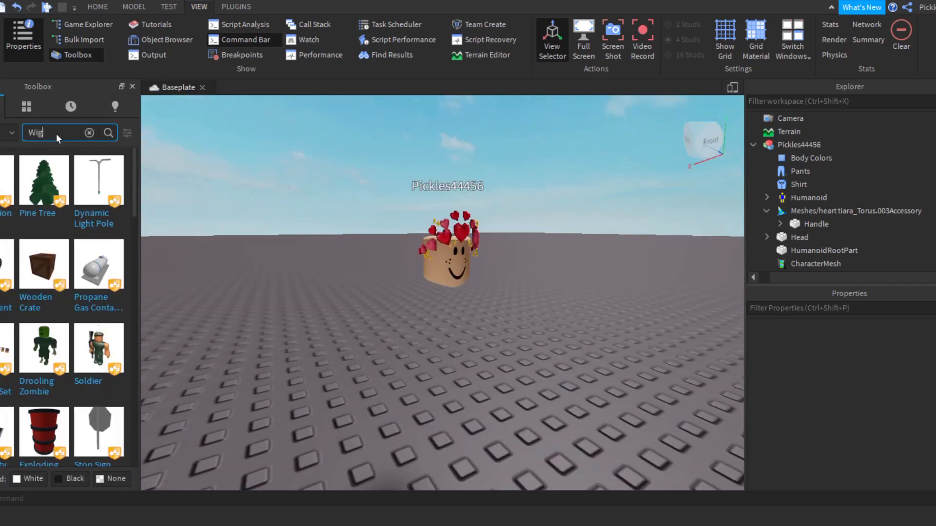
{"action": "key", "text": "Return"}
Step: Insert the "wigs" model set from the search results onto the baseplate
{"action": "right_click_drag", "start_coordinate": [166, 281], "coordinate": [236, 343]}
{"action": "scroll", "coordinate": [236, 343], "scroll_direction": "down", "scroll_amount": 1}
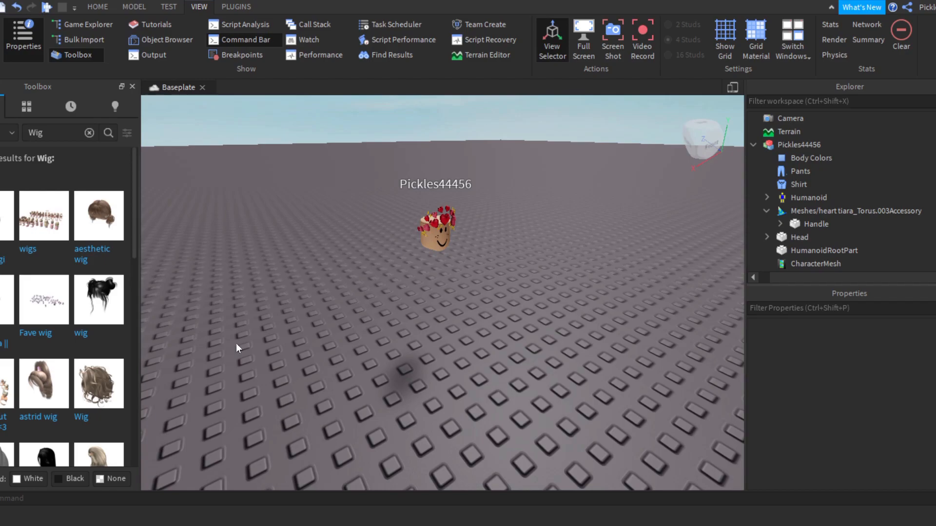
{"action": "mouse_move", "coordinate": [125, 244]}
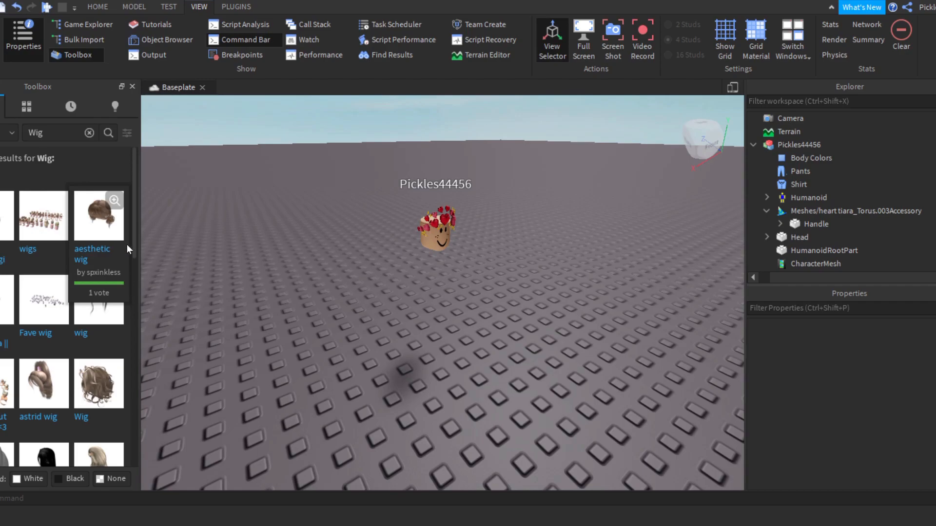
{"action": "mouse_move", "coordinate": [39, 233]}
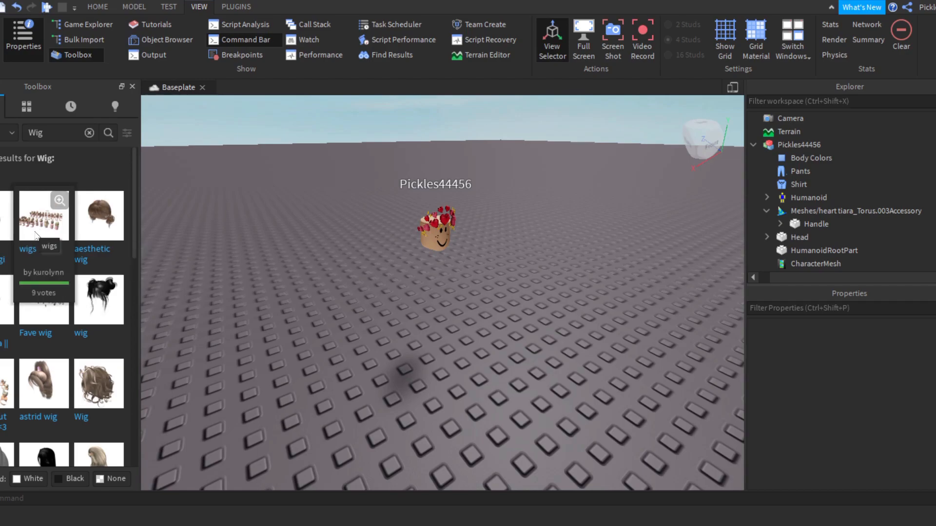
{"action": "left_click_drag", "start_coordinate": [37, 231], "coordinate": [249, 305]}
Step: Examine the wigs on the inserted mannequin stands from several sides to find a suitable one
{"action": "scroll", "coordinate": [249, 305], "scroll_direction": "down", "scroll_amount": 5}
{"action": "right_click_drag", "start_coordinate": [249, 305], "coordinate": [249, 305]}
{"action": "scroll", "coordinate": [249, 305], "scroll_direction": "up", "scroll_amount": 5}
{"action": "scroll", "coordinate": [249, 305], "scroll_direction": "down", "scroll_amount": 5}
{"action": "left_click", "coordinate": [476, 183]}
{"action": "scroll", "coordinate": [477, 183], "scroll_direction": "up", "scroll_amount": 5}
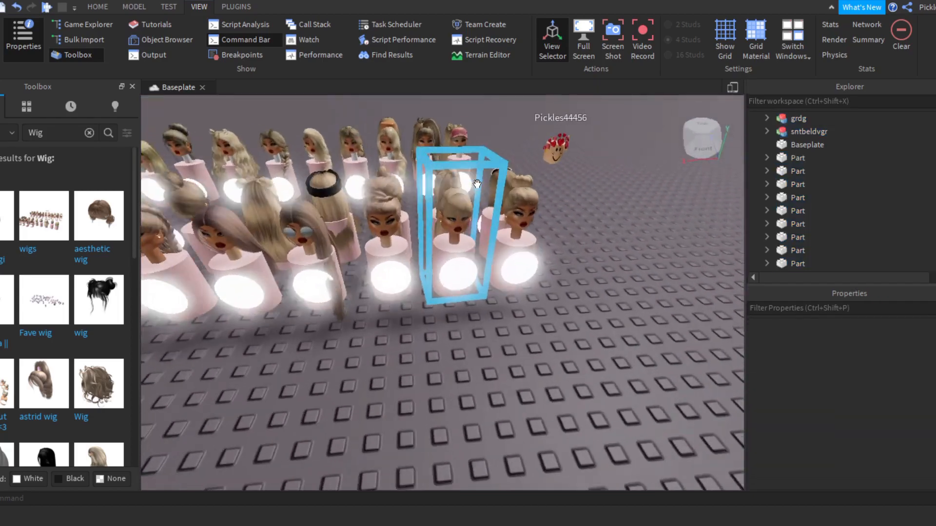
{"action": "scroll", "coordinate": [477, 183], "scroll_direction": "down", "scroll_amount": 5}
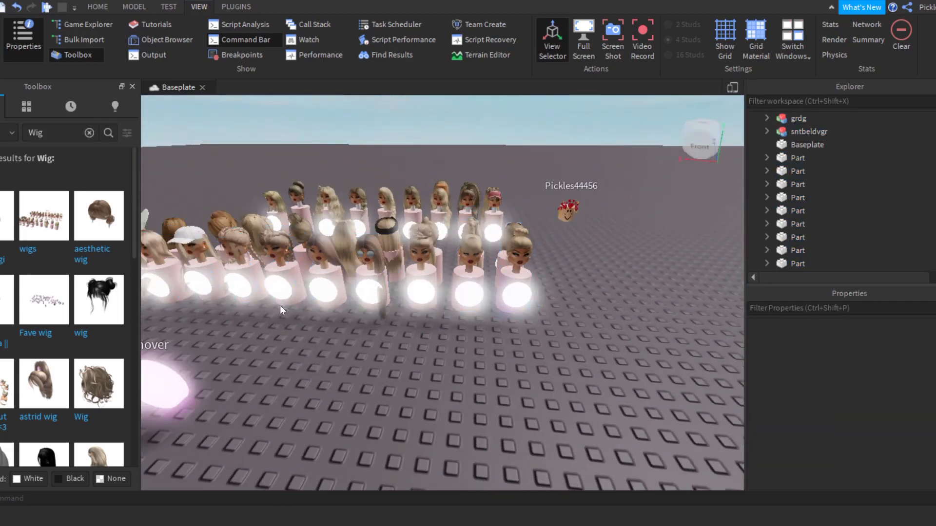
{"action": "right_click_drag", "start_coordinate": [246, 306], "coordinate": [245, 306]}
{"action": "scroll", "coordinate": [384, 346], "scroll_direction": "down", "scroll_amount": 4}
{"action": "right_click_drag", "start_coordinate": [385, 347], "coordinate": [413, 360]}
{"action": "scroll", "coordinate": [414, 361], "scroll_direction": "up", "scroll_amount": 3}
{"action": "scroll", "coordinate": [413, 361], "scroll_direction": "up", "scroll_amount": 6}
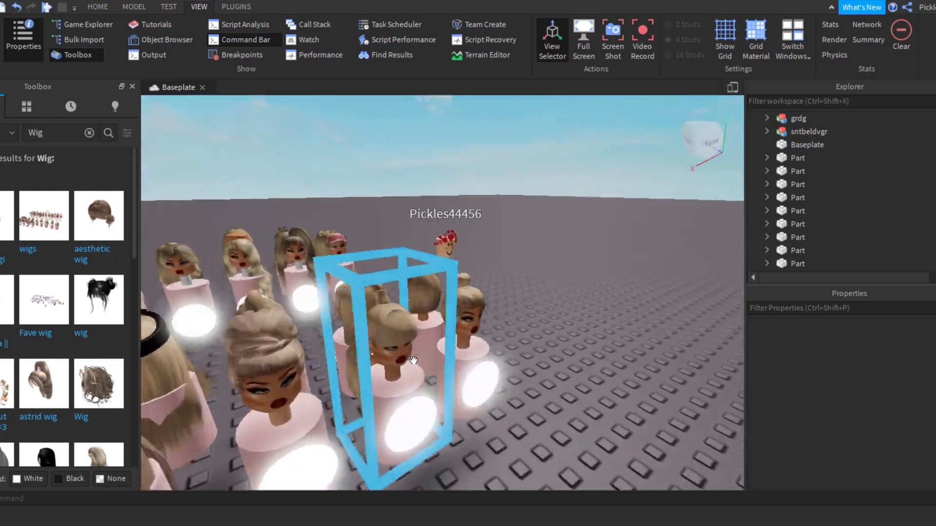
{"action": "scroll", "coordinate": [413, 360], "scroll_direction": "down", "scroll_amount": 4}
{"action": "right_click_drag", "start_coordinate": [413, 361], "coordinate": [414, 361]}
{"action": "key", "text": "w"}
{"action": "scroll", "coordinate": [414, 361], "scroll_direction": "down", "scroll_amount": 5}
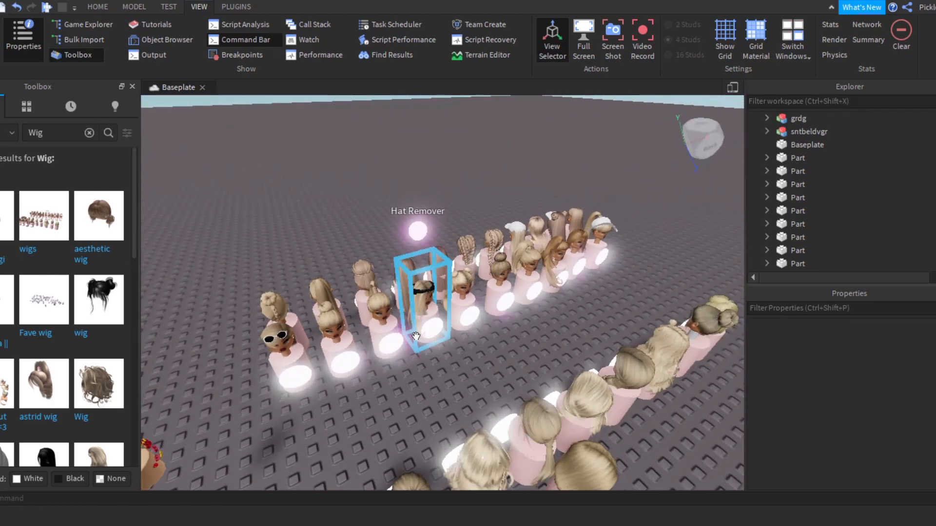
Step: Move the mannequin with the long blonde wig and black headband away from the rows of other wigs
{"action": "left_click", "coordinate": [416, 336]}
{"action": "scroll", "coordinate": [416, 337], "scroll_direction": "down", "scroll_amount": 3}
{"action": "left_click_drag", "start_coordinate": [431, 322], "coordinate": [274, 322]}
{"action": "right_click", "coordinate": [308, 323]}
{"action": "left_click", "coordinate": [317, 350]}
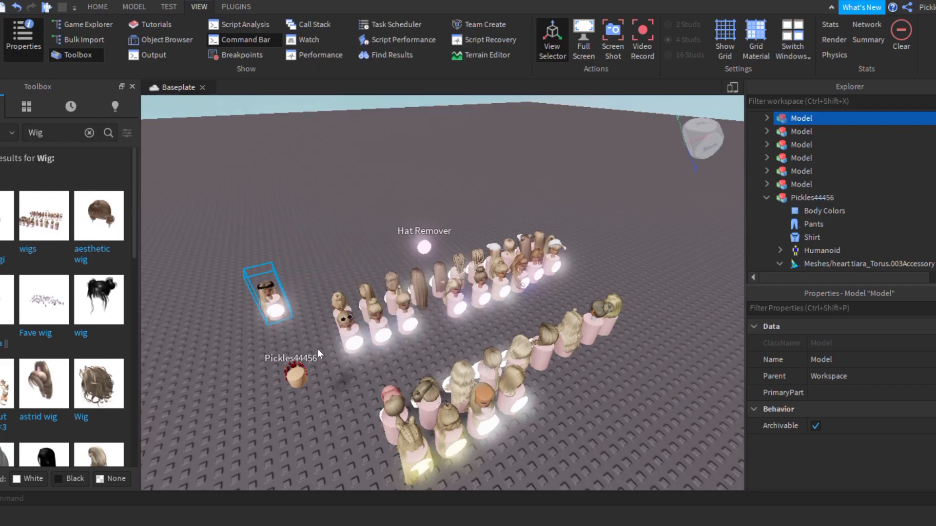
Step: Delete all the other wig mannequins and the Hat Remover, keeping the separated mannequin and the character
{"action": "left_click", "coordinate": [343, 351]}
{"action": "right_click_drag", "start_coordinate": [342, 351], "coordinate": [343, 351]}
{"action": "scroll", "coordinate": [342, 350], "scroll_direction": "down", "scroll_amount": 6}
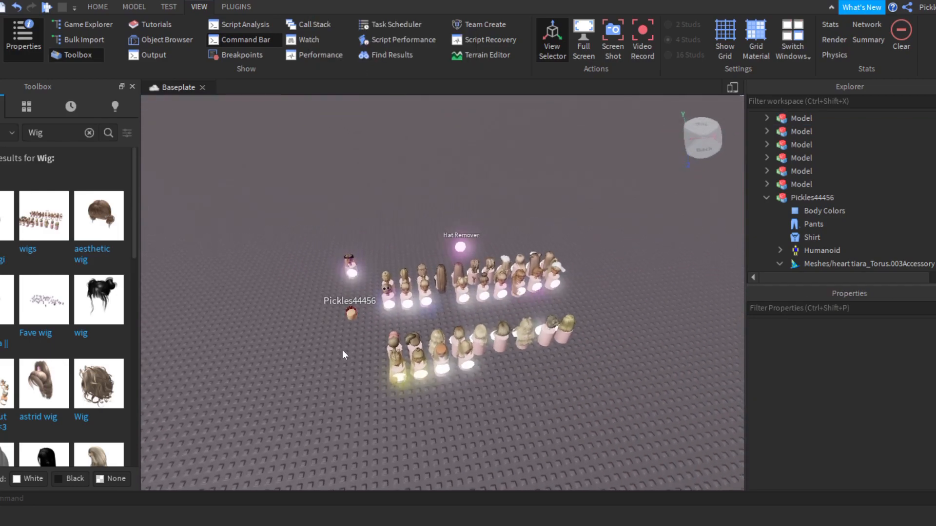
{"action": "scroll", "coordinate": [342, 350], "scroll_direction": "up", "scroll_amount": 4}
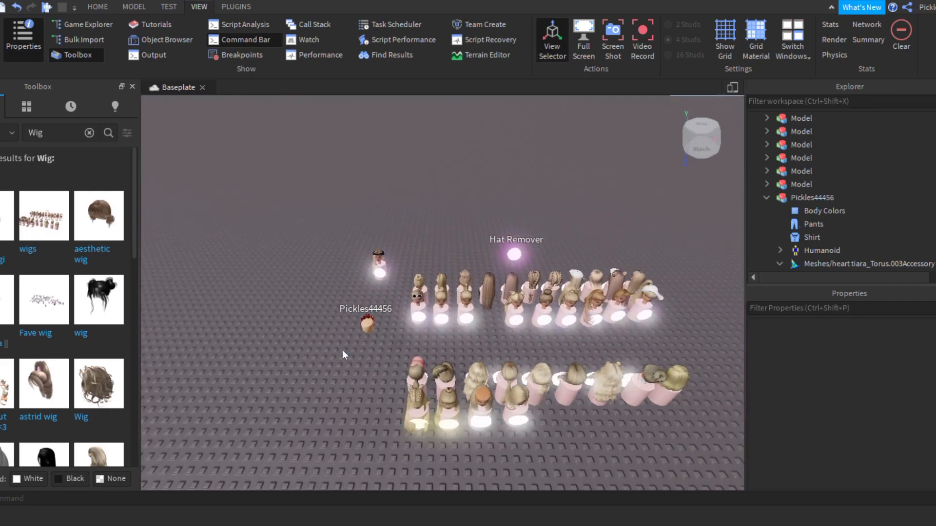
{"action": "right_click_drag", "start_coordinate": [343, 351], "coordinate": [343, 351]}
{"action": "left_click_drag", "start_coordinate": [403, 215], "coordinate": [688, 461]}
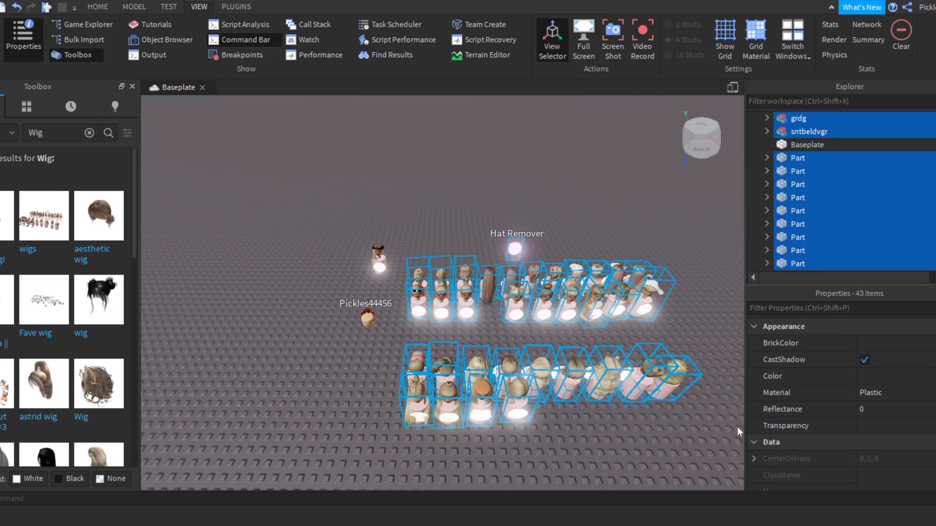
{"action": "right_click", "coordinate": [449, 367]}
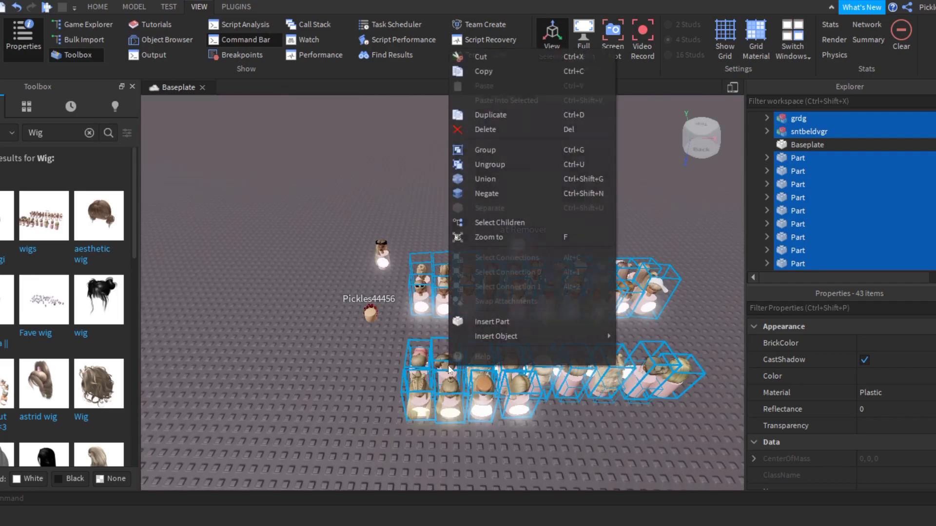
{"action": "left_click", "coordinate": [498, 129]}
Step: Move the remaining wig mannequin closer to the character's head and keep it selected
{"action": "key", "text": "w"}
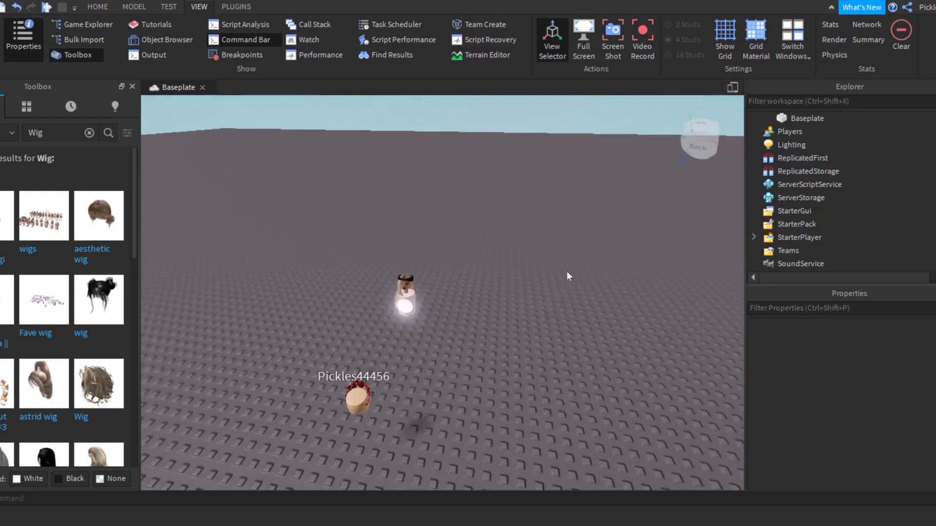
{"action": "right_click_drag", "start_coordinate": [566, 271], "coordinate": [566, 273]}
{"action": "key", "text": "d"}
{"action": "scroll", "coordinate": [568, 293], "scroll_direction": "down", "scroll_amount": 2}
{"action": "left_click_drag", "start_coordinate": [595, 384], "coordinate": [411, 341]}
{"action": "left_click", "coordinate": [493, 318]}
{"action": "right_click_drag", "start_coordinate": [493, 317], "coordinate": [495, 318]}
{"action": "key", "text": "w"}
{"action": "scroll", "coordinate": [495, 318], "scroll_direction": "down", "scroll_amount": 1}
{"action": "left_click", "coordinate": [495, 318]}
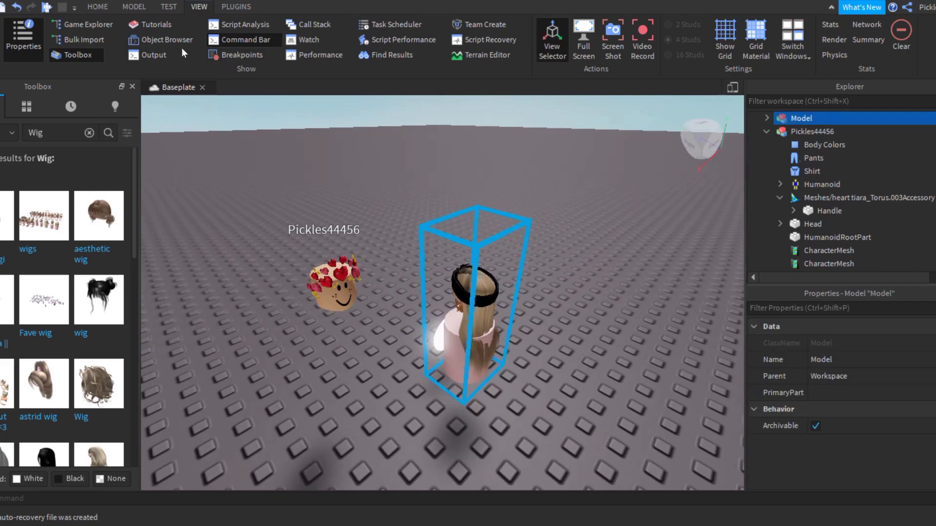
Step: Rotate the wig mannequin so it faces the front like the character's head, and deselect it
{"action": "left_click", "coordinate": [130, 7]}
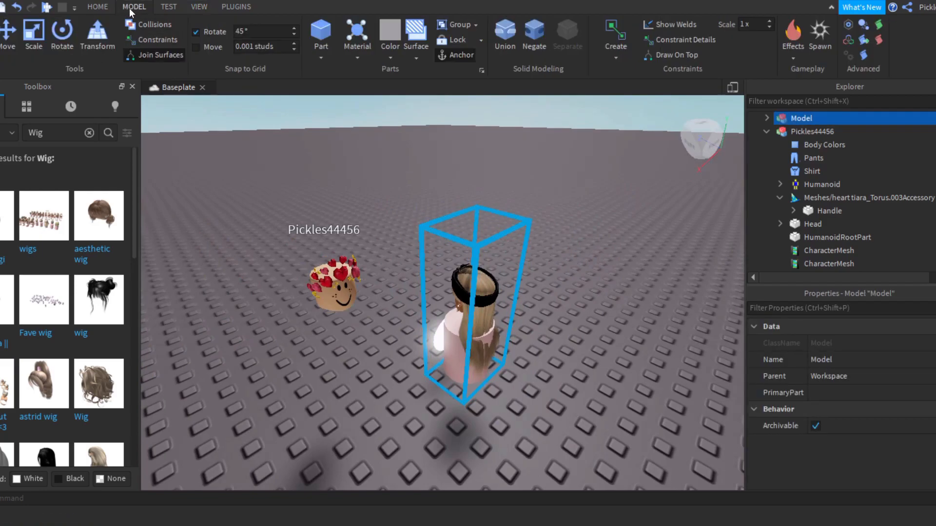
{"action": "left_click", "coordinate": [62, 32]}
{"action": "left_click_drag", "start_coordinate": [543, 258], "coordinate": [379, 343]}
{"action": "right_click_drag", "start_coordinate": [507, 356], "coordinate": [478, 337]}
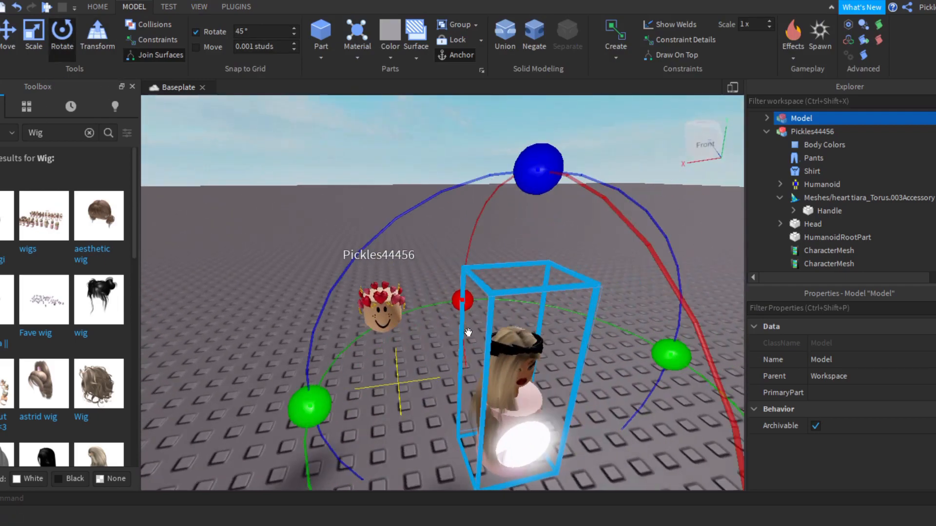
{"action": "left_click", "coordinate": [422, 257]}
Step: Enlarge the Explorer in height and width to show more of the model hierarchy
{"action": "right_click_drag", "start_coordinate": [472, 280], "coordinate": [472, 280]}
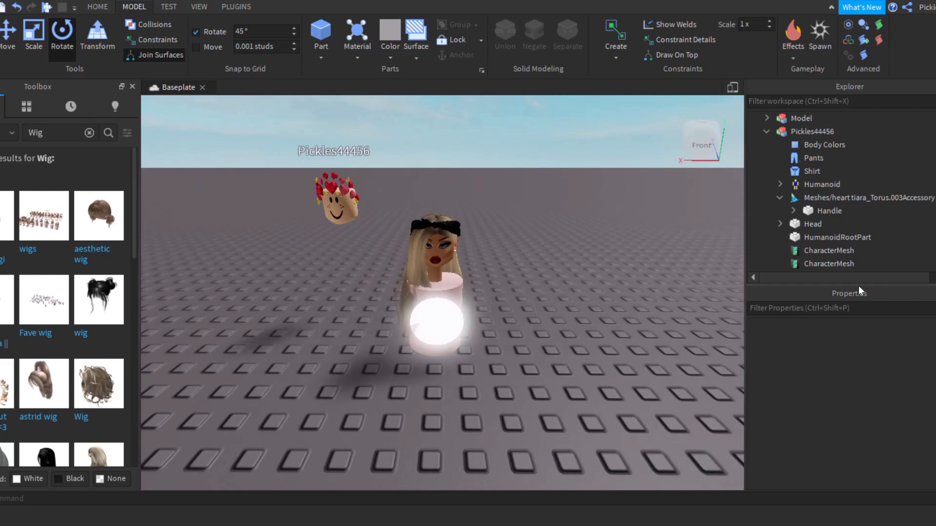
{"action": "left_click_drag", "start_coordinate": [858, 287], "coordinate": [867, 414]}
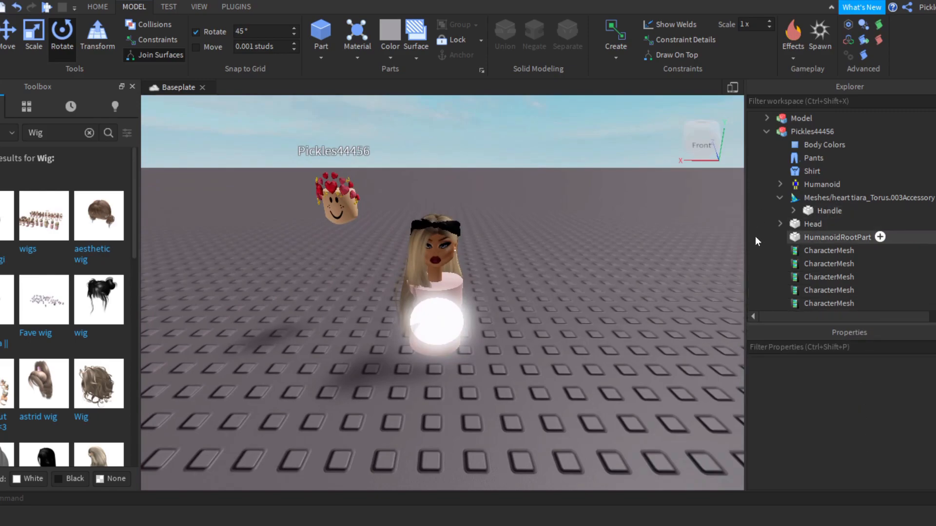
{"action": "left_click_drag", "start_coordinate": [745, 241], "coordinate": [615, 263]}
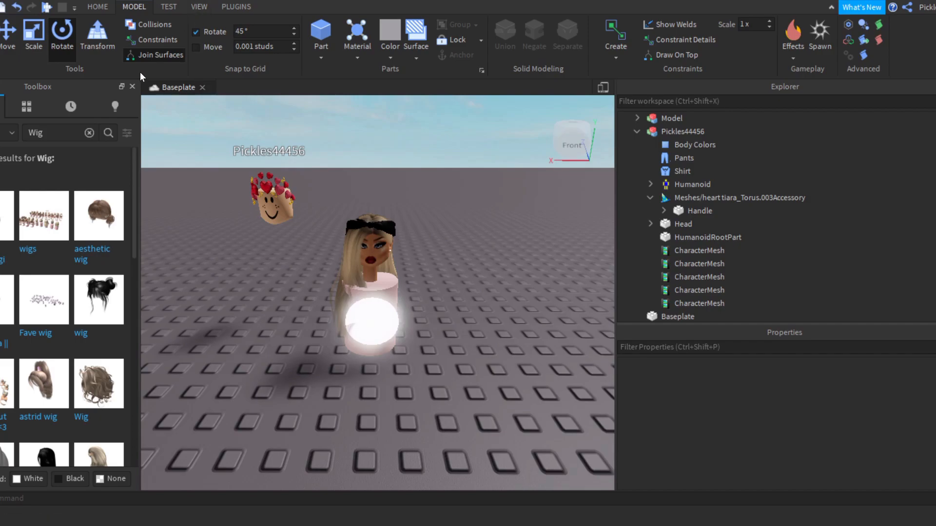
Step: Close the Toolbox and the Properties window to leave more room for the viewport and the Explorer
{"action": "left_click", "coordinate": [133, 88]}
{"action": "left_click", "coordinate": [198, 7]}
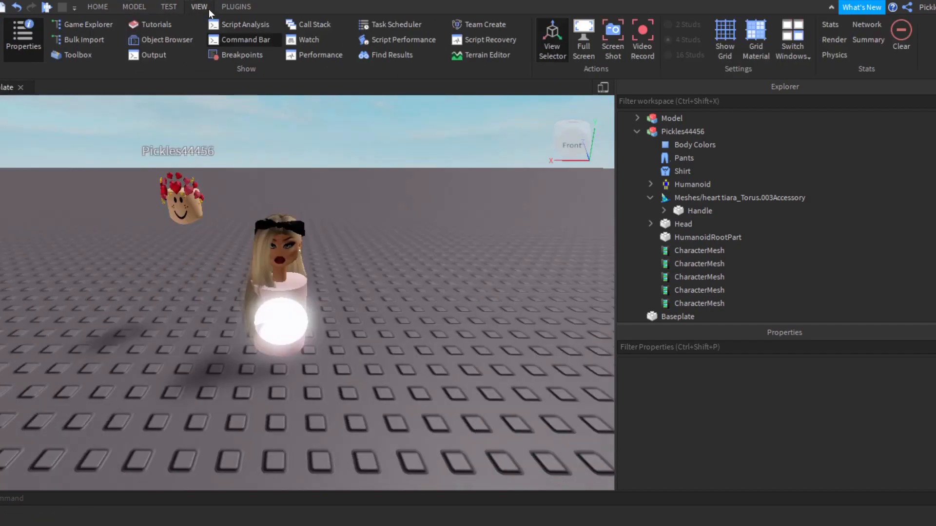
{"action": "left_click", "coordinate": [0, 41]}
{"action": "left_click", "coordinate": [0, 41]}
{"action": "left_click", "coordinate": [23, 36]}
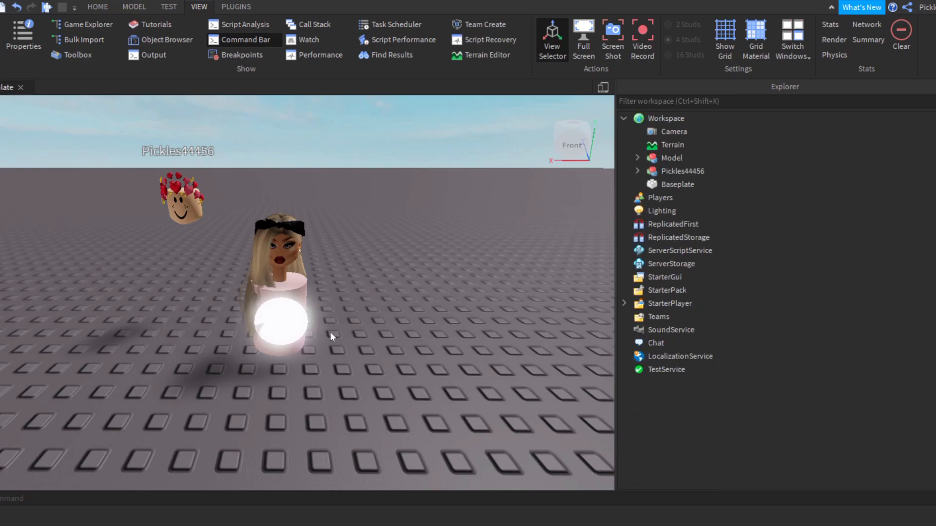
Step: Ungroup the wig mannequin's nested models until the wigged head and the stand are separate, and select the unnamed head model
{"action": "left_click", "coordinate": [280, 297]}
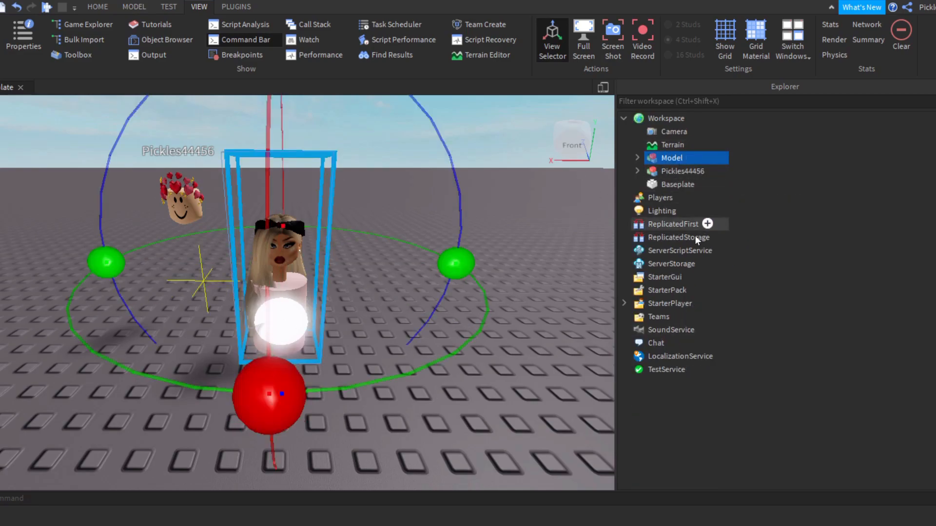
{"action": "left_click", "coordinate": [637, 158]}
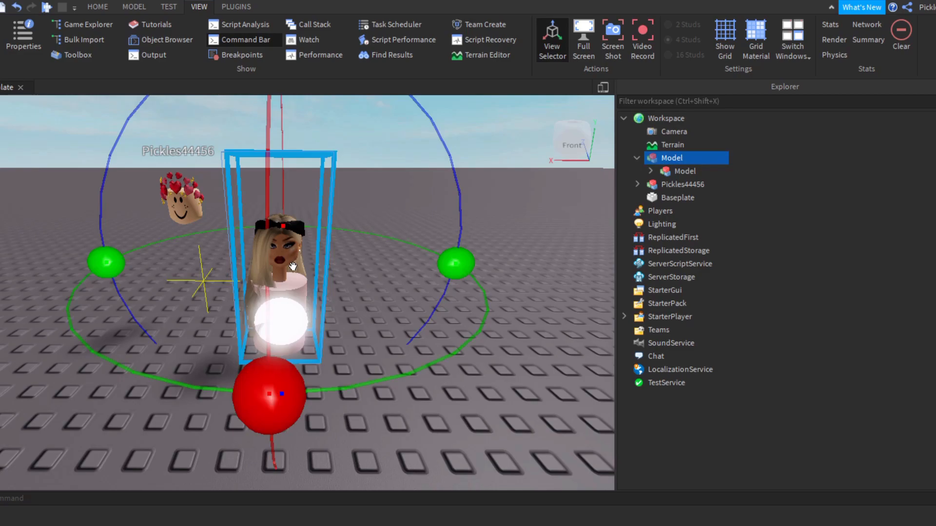
{"action": "key", "text": "ctrl+u"}
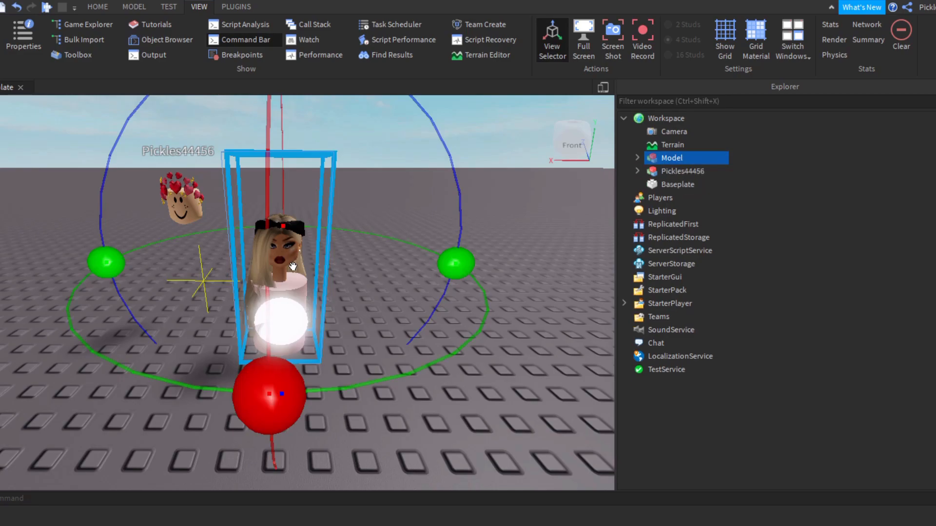
{"action": "key", "text": "ctrl+u"}
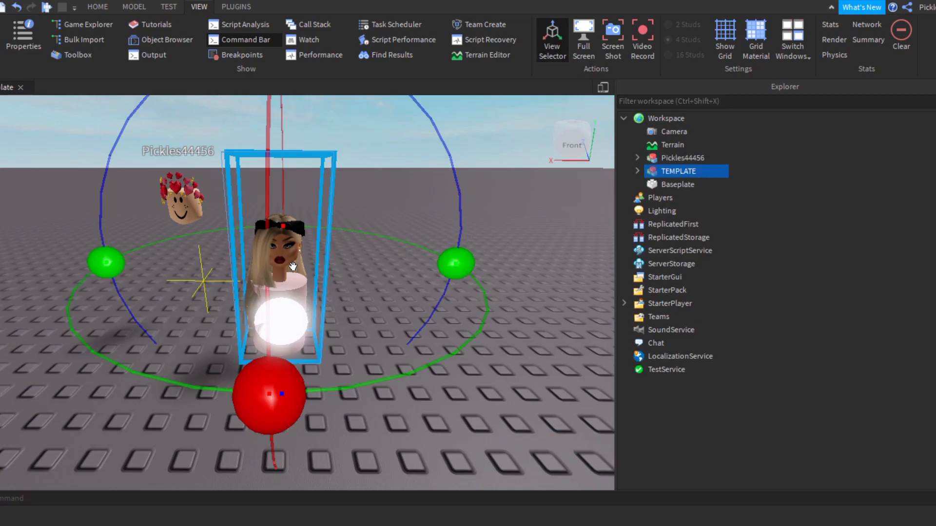
{"action": "key", "text": "ctrl+u"}
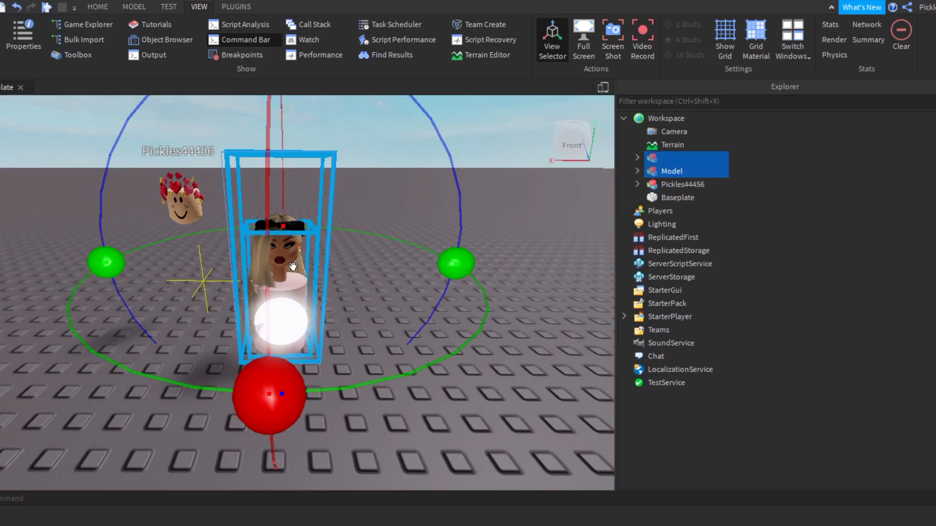
{"action": "left_click", "coordinate": [660, 160]}
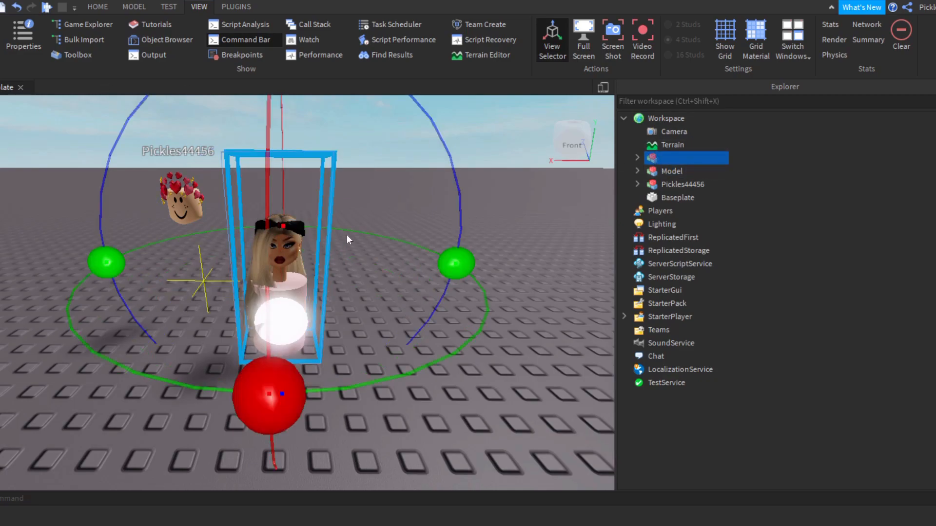
Step: Pull the wigged head off the mannequin and delete the stand model left behind
{"action": "left_click", "coordinate": [326, 256]}
{"action": "left_click", "coordinate": [285, 257]}
{"action": "left_click_drag", "start_coordinate": [288, 259], "coordinate": [429, 349]}
{"action": "left_click", "coordinate": [295, 329]}
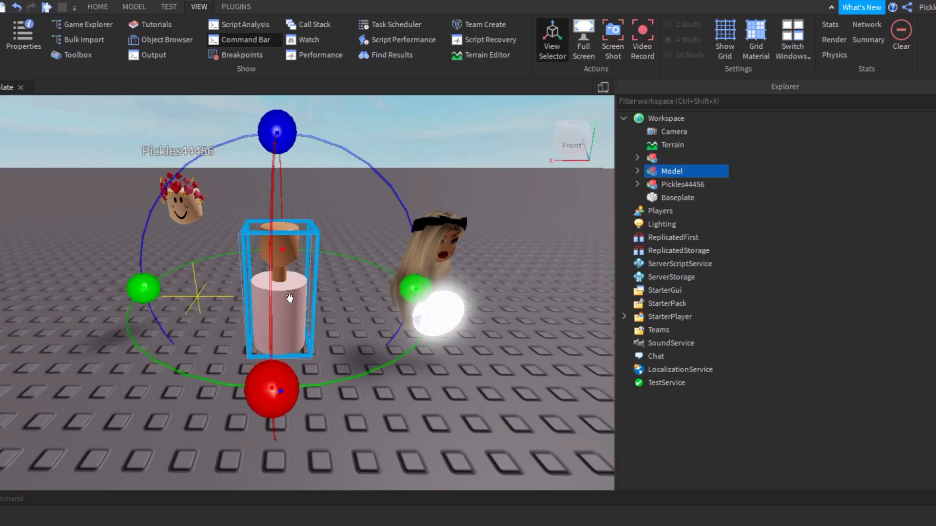
{"action": "key", "text": "Delete"}
Step: Move the wigged head back to where the stand was and ungroup it into its component models and parts
{"action": "left_click_drag", "start_coordinate": [396, 283], "coordinate": [274, 381]}
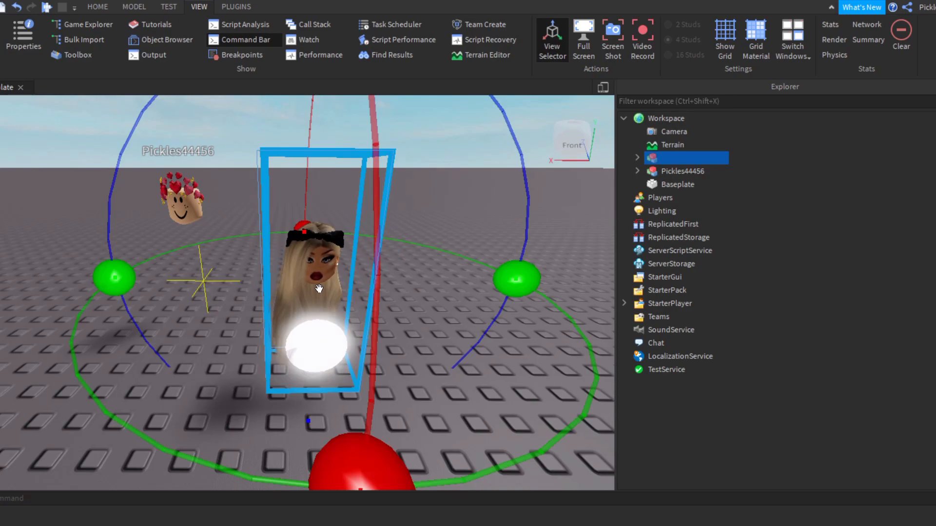
{"action": "key", "text": "ctrl+u"}
{"action": "left_click", "coordinate": [531, 238]}
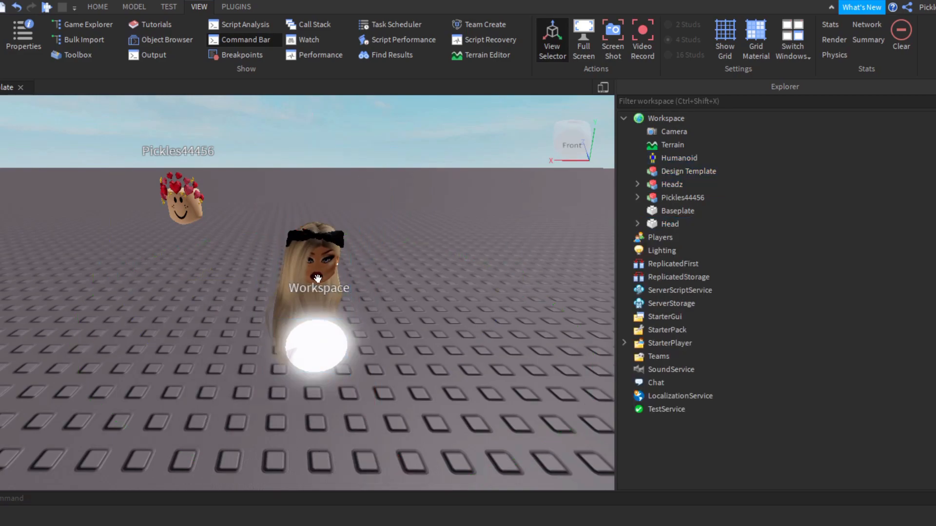
Step: Move the Headz model away from the glowing sphere and delete the sphere
{"action": "left_click_drag", "start_coordinate": [281, 292], "coordinate": [436, 359]}
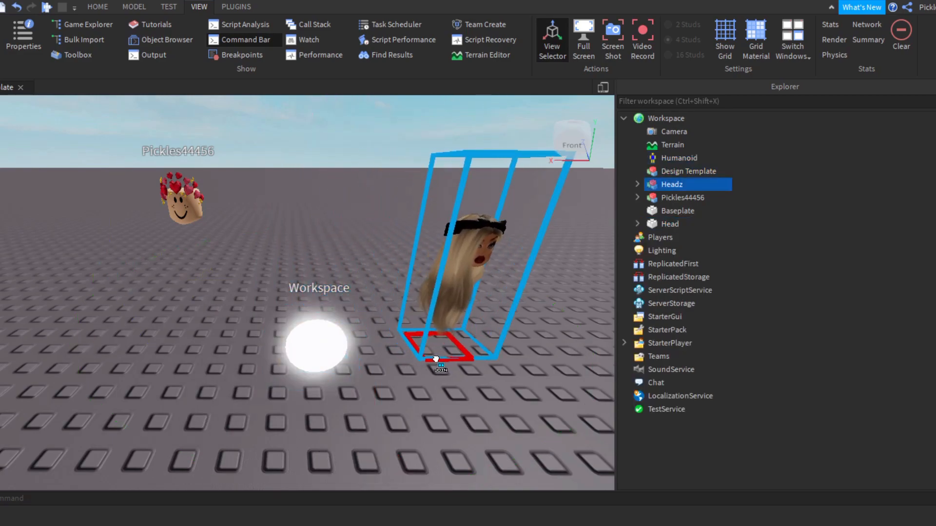
{"action": "mouse_move", "coordinate": [305, 324]}
{"action": "left_mouse_down"}
{"action": "mouse_move", "coordinate": [239, 287]}
{"action": "mouse_move", "coordinate": [317, 317]}
{"action": "mouse_move", "coordinate": [293, 336]}
{"action": "left_mouse_up"}
{"action": "key", "text": "Delete"}
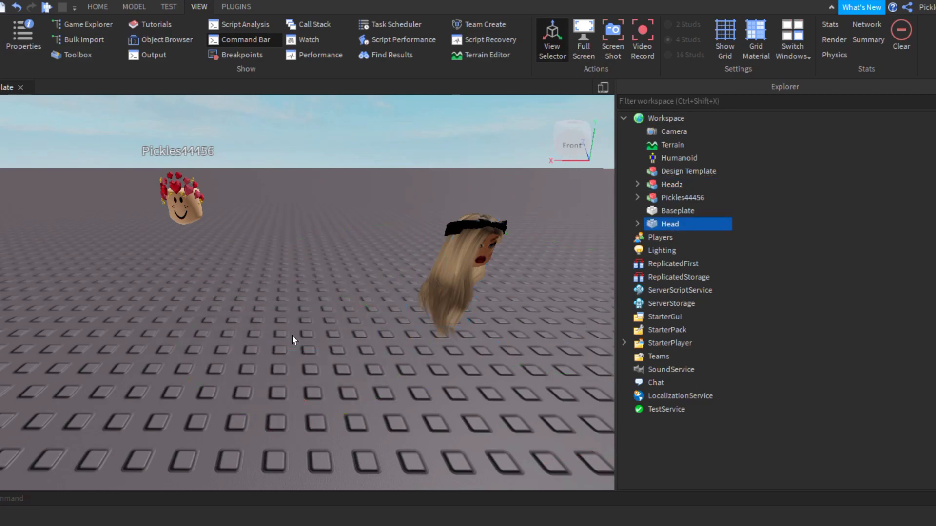
Step: Bring the Headz model back, ungroup it, and pull the wig hair away from the mannequin's face
{"action": "left_click_drag", "start_coordinate": [417, 288], "coordinate": [317, 370]}
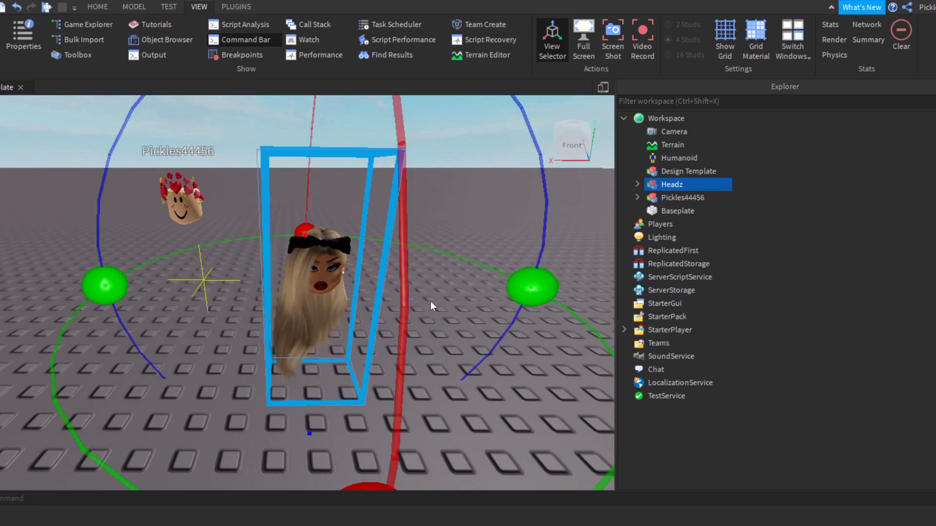
{"action": "left_click", "coordinate": [431, 305]}
{"action": "left_click", "coordinate": [321, 272]}
{"action": "key", "text": "ctrl+u"}
{"action": "left_click", "coordinate": [291, 339]}
{"action": "left_click_drag", "start_coordinate": [291, 339], "coordinate": [27, 351]}
{"action": "left_click_drag", "start_coordinate": [248, 221], "coordinate": [420, 286]}
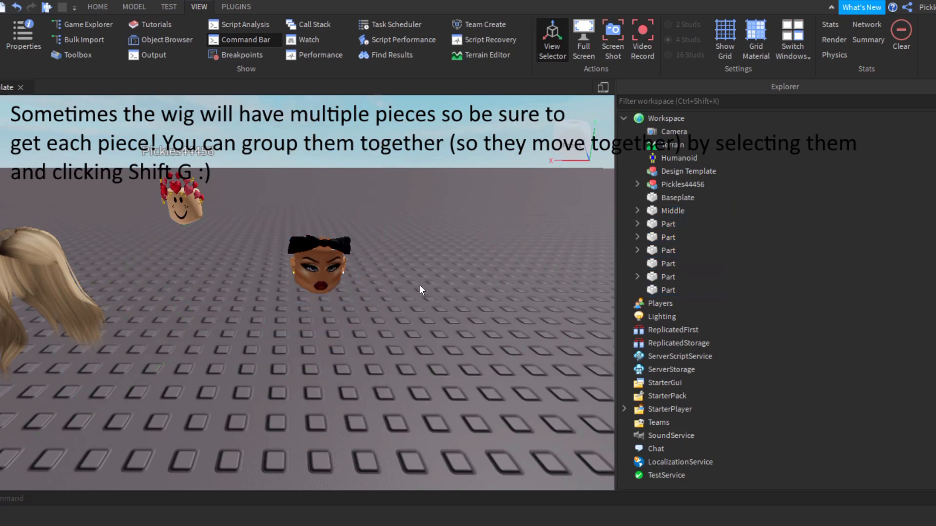
{"action": "left_click_drag", "start_coordinate": [297, 244], "coordinate": [20, 298]}
{"action": "key", "text": "ctrl+z"}
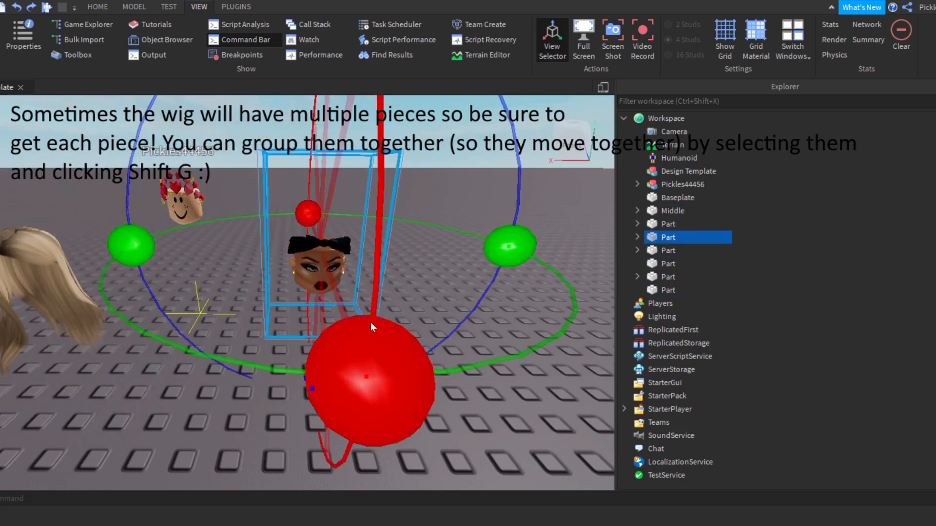
{"action": "left_click", "coordinate": [270, 344]}
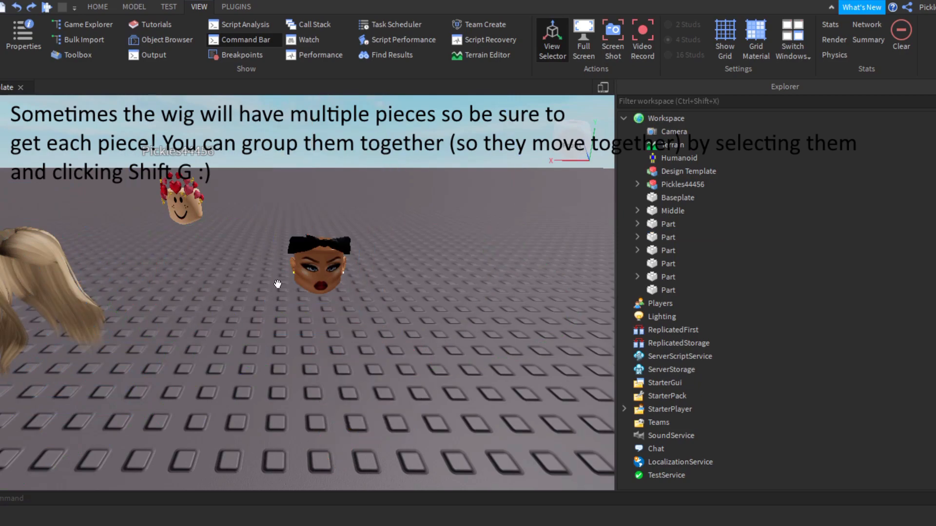
Step: Select all the leftover mannequin face, headband and earring parts together and delete them, keeping only the wig hair
{"action": "left_click_drag", "start_coordinate": [257, 205], "coordinate": [406, 355]}
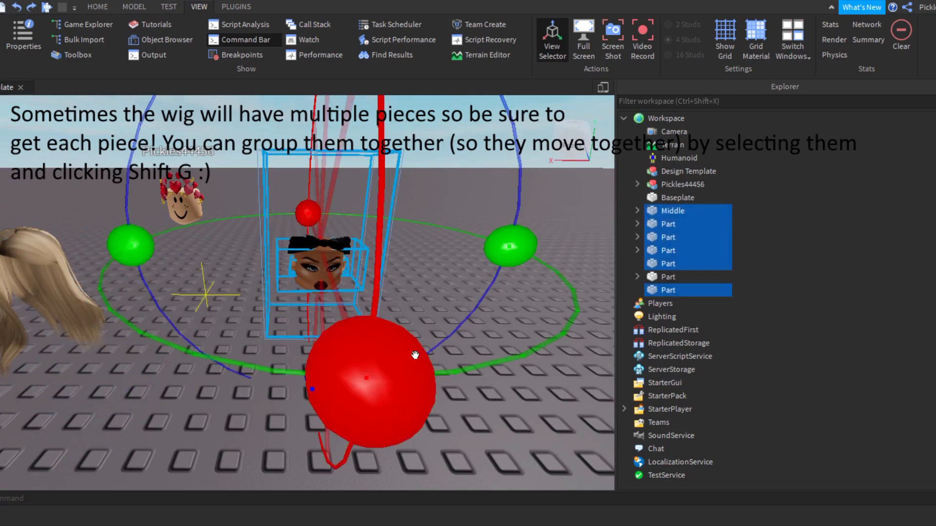
{"action": "key", "text": "Delete"}
{"action": "right_click_drag", "start_coordinate": [396, 352], "coordinate": [396, 352]}
Step: Select the wig hair and use the Move tool to shift it horizontally until it lies beneath the avatar's head
{"action": "key", "text": "s"}
{"action": "left_click", "coordinate": [270, 303]}
{"action": "left_click", "coordinate": [134, 6]}
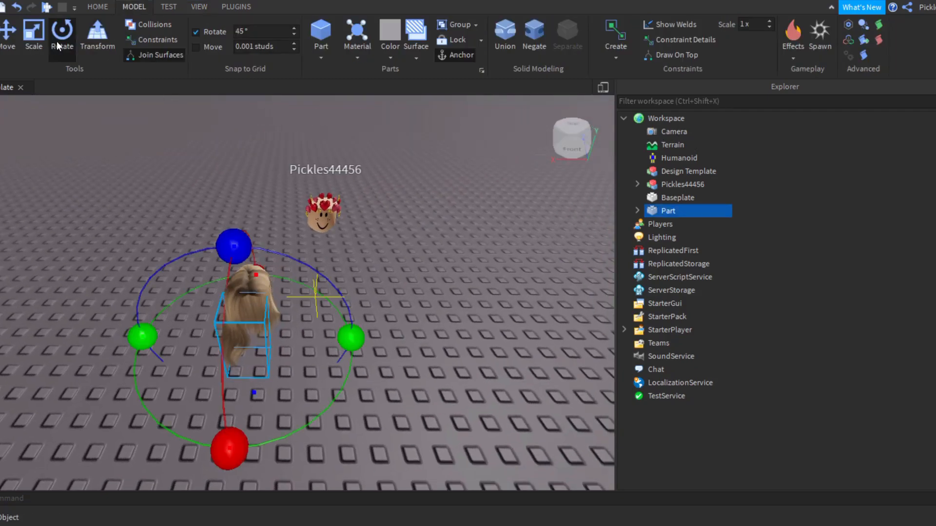
{"action": "left_click", "coordinate": [10, 49]}
{"action": "left_click_drag", "start_coordinate": [328, 332], "coordinate": [424, 361]}
{"action": "left_click_drag", "start_coordinate": [341, 399], "coordinate": [313, 302]}
{"action": "right_click_drag", "start_coordinate": [318, 306], "coordinate": [317, 308]}
{"action": "key", "text": "w"}
{"action": "key", "text": "s"}
{"action": "key", "text": "d"}
{"action": "left_click_drag", "start_coordinate": [256, 334], "coordinate": [250, 346]}
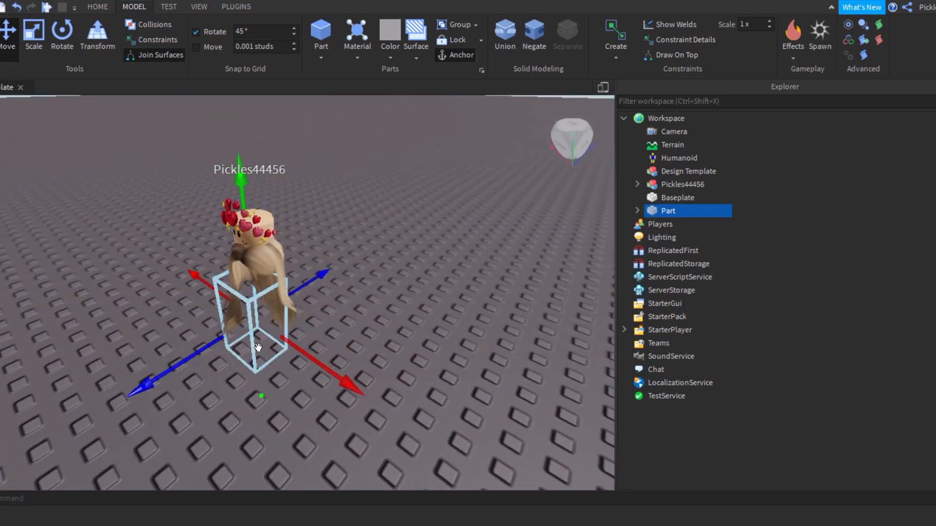
Step: Raise the wig onto the avatar's head and fine-tune its height so the hair fits under the heart crown
{"action": "left_click_drag", "start_coordinate": [244, 247], "coordinate": [244, 205]}
{"action": "right_click_drag", "start_coordinate": [244, 205], "coordinate": [246, 205]}
{"action": "key", "text": "a"}
{"action": "key", "text": "a"}
{"action": "key", "text": "w"}
{"action": "left_click_drag", "start_coordinate": [434, 307], "coordinate": [423, 316]}
{"action": "left_click_drag", "start_coordinate": [343, 122], "coordinate": [347, 133]}
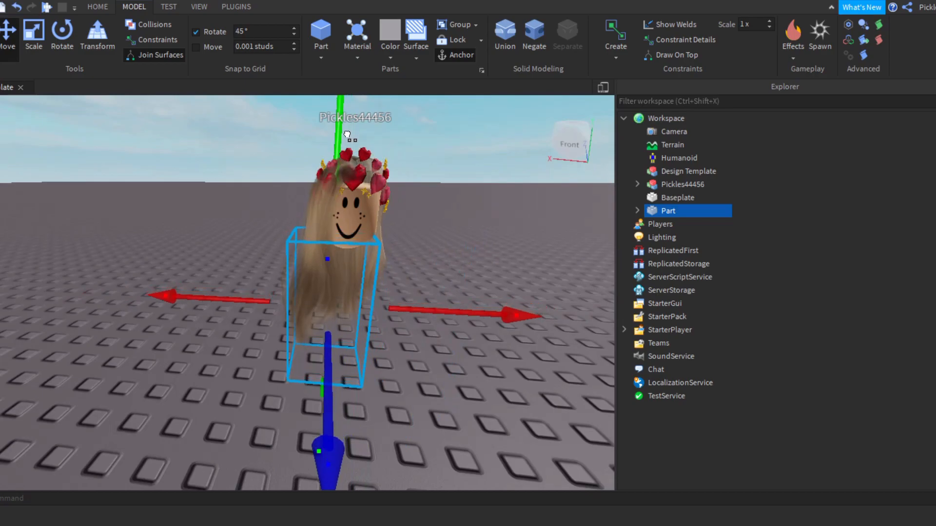
{"action": "right_click_drag", "start_coordinate": [348, 135], "coordinate": [348, 143]}
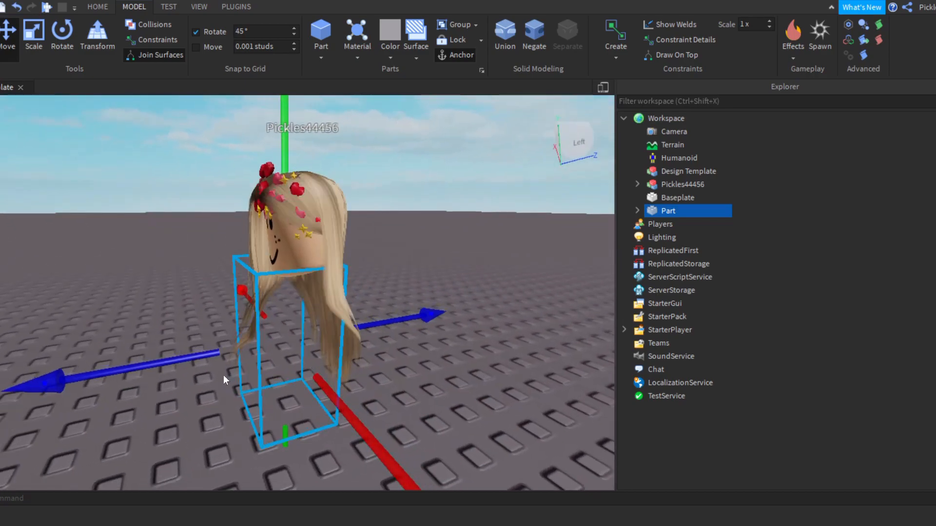
Step: Examine how the wig fits the avatar's head from the side and the front, leaving it deselected
{"action": "left_click", "coordinate": [522, 333]}
{"action": "right_click_drag", "start_coordinate": [522, 333], "coordinate": [520, 335]}
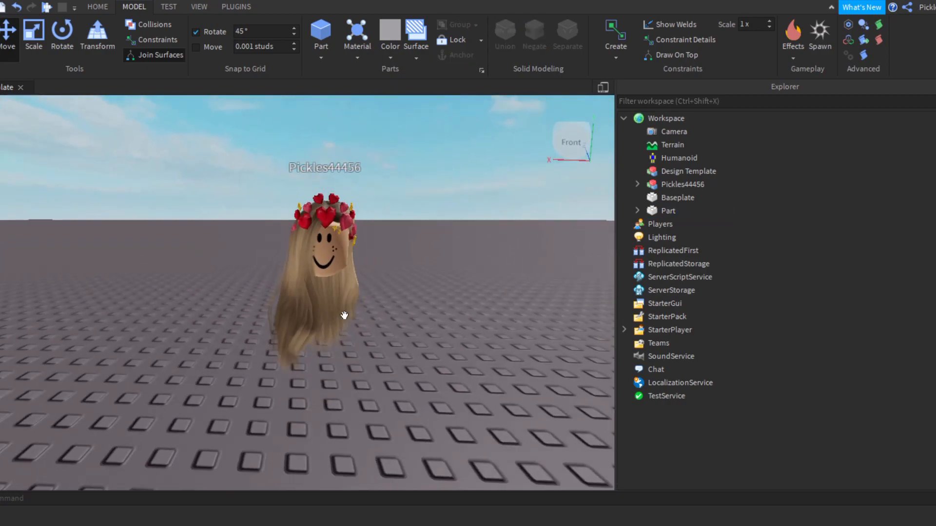
{"action": "left_click", "coordinate": [350, 317]}
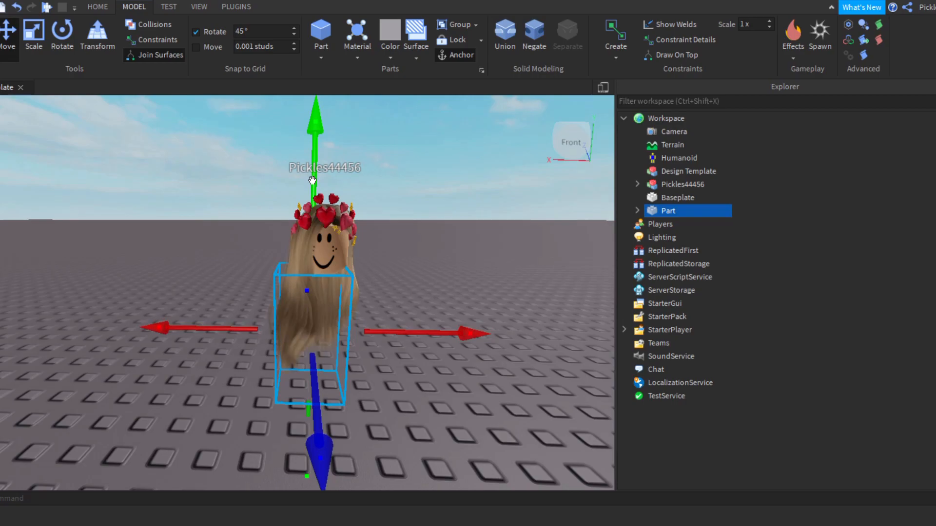
{"action": "left_click", "coordinate": [428, 190]}
{"action": "scroll", "coordinate": [436, 192], "scroll_direction": "up", "scroll_amount": 5}
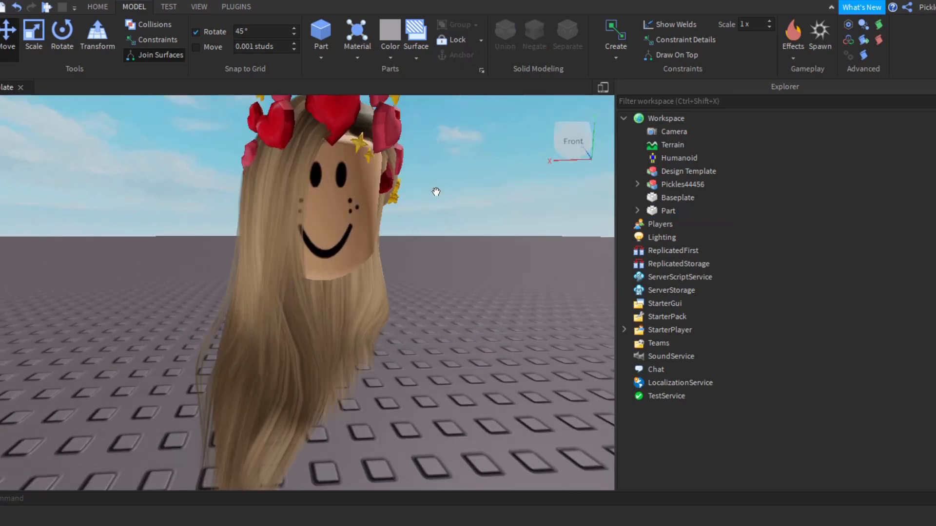
{"action": "right_click_drag", "start_coordinate": [436, 192], "coordinate": [439, 195]}
{"action": "scroll", "coordinate": [436, 192], "scroll_direction": "down", "scroll_amount": 5}
{"action": "scroll", "coordinate": [439, 192], "scroll_direction": "up", "scroll_amount": 4}
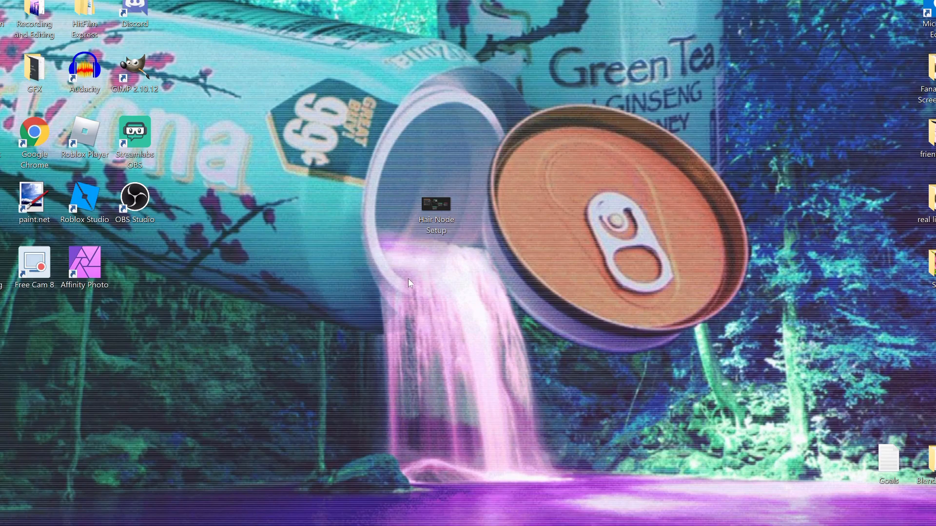
Step: Switch to the Windows desktop, create a folder named Wig Tutorial, and place it beside the Hair Node Setup file
{"action": "right_click", "coordinate": [407, 322]}
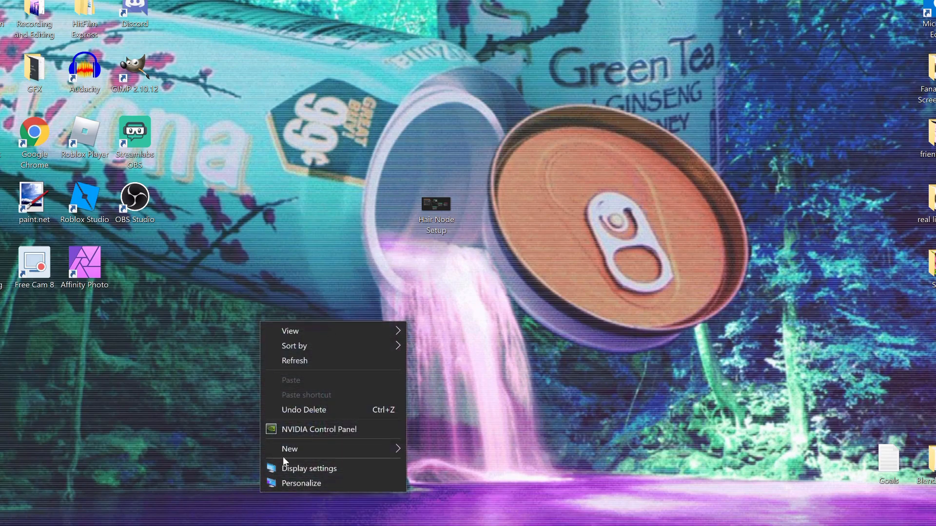
{"action": "mouse_move", "coordinate": [290, 451]}
{"action": "left_click", "coordinate": [446, 294]}
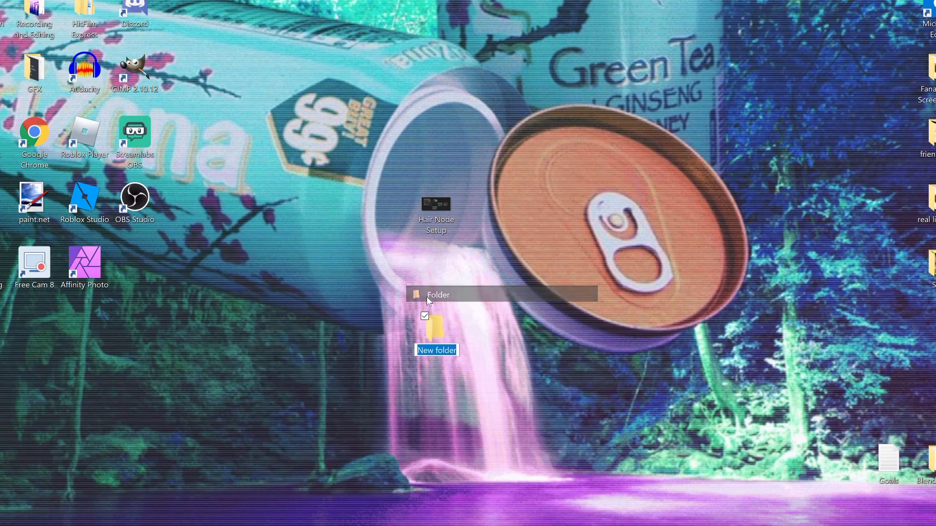
{"action": "key", "text": "BackSpace"}
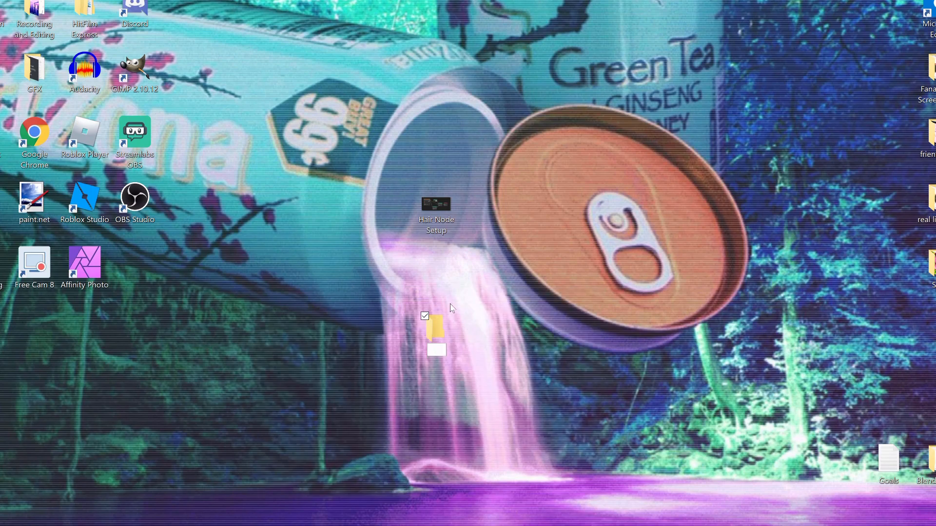
{"action": "type", "text": "Wig Tutorial"}
{"action": "key", "text": "Return"}
{"action": "left_click_drag", "start_coordinate": [449, 341], "coordinate": [497, 217]}
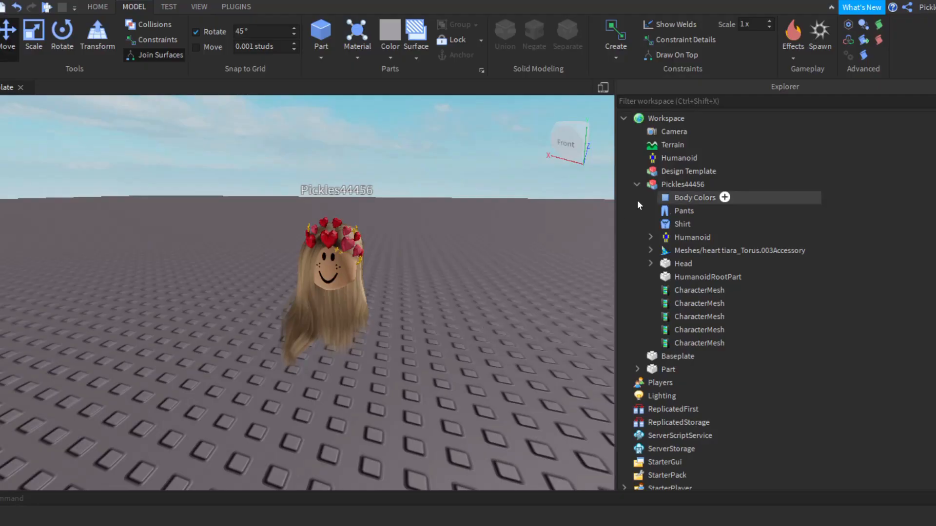
Step: Return to Roblox Studio, test-move the avatar's model sideways to check which parts belong to it, and undo the move
{"action": "left_click", "coordinate": [637, 184]}
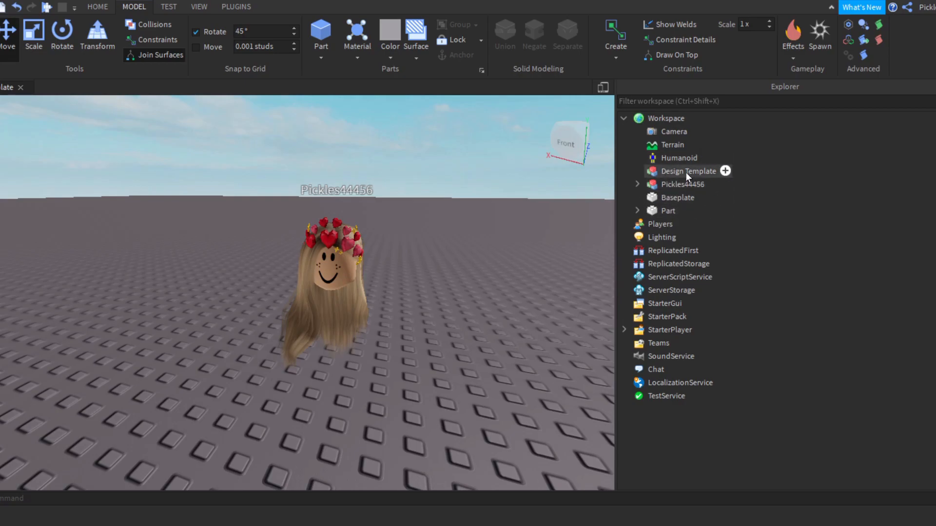
{"action": "left_click", "coordinate": [660, 183]}
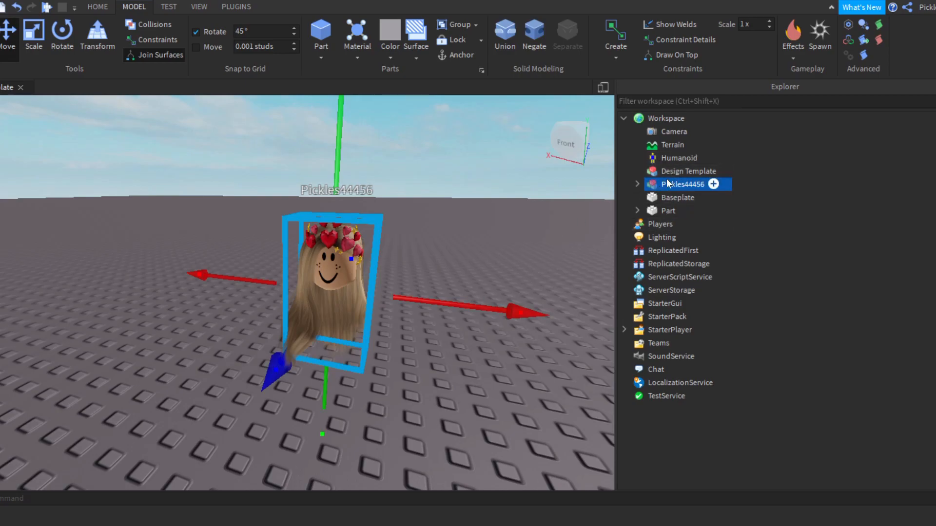
{"action": "mouse_move", "coordinate": [664, 186]}
{"action": "left_mouse_down"}
{"action": "mouse_move", "coordinate": [683, 193]}
{"action": "mouse_move", "coordinate": [671, 185]}
{"action": "left_mouse_up"}
{"action": "left_click_drag", "start_coordinate": [512, 311], "coordinate": [346, 315]}
{"action": "key", "text": "ctrl+z"}
Step: Export the avatar model as an OBJ file named Head and Accessories into the desktop's Wig Tutorial folder, and deselect the model
{"action": "right_click", "coordinate": [653, 184]}
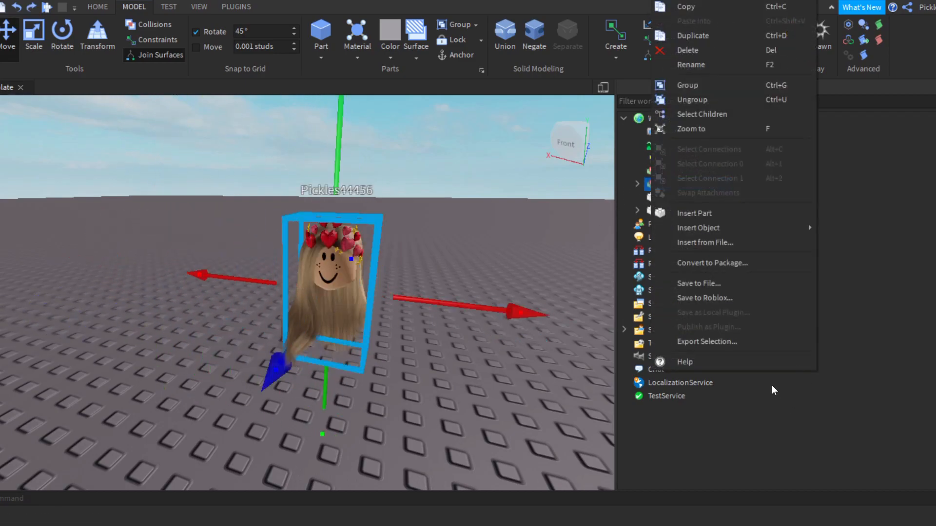
{"action": "left_click", "coordinate": [735, 343]}
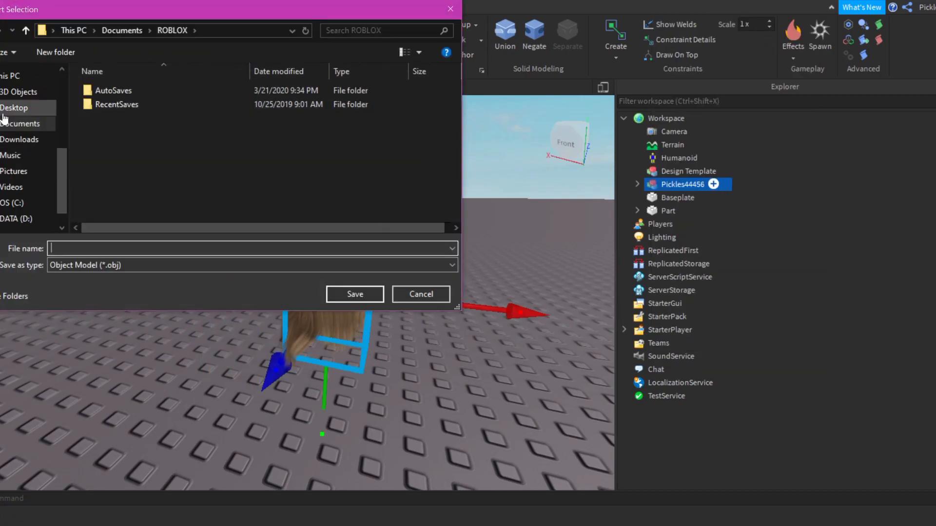
{"action": "left_click", "coordinate": [6, 113]}
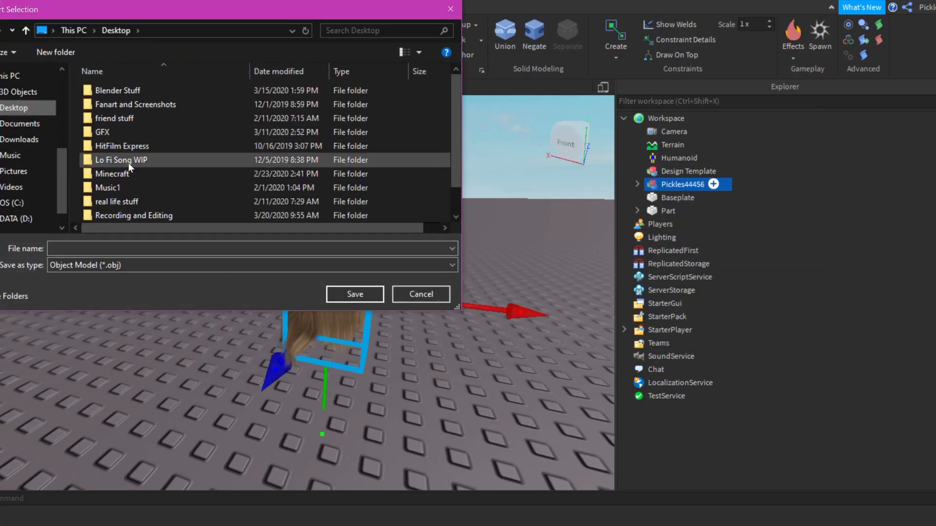
{"action": "scroll", "coordinate": [127, 162], "scroll_direction": "down", "scroll_amount": 1}
{"action": "double_click", "coordinate": [123, 215]}
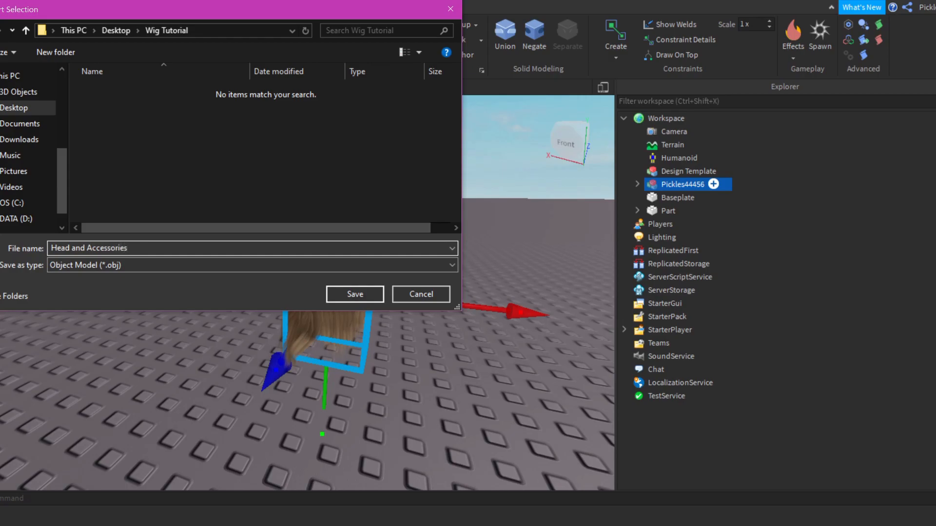
{"action": "key", "text": "Return"}
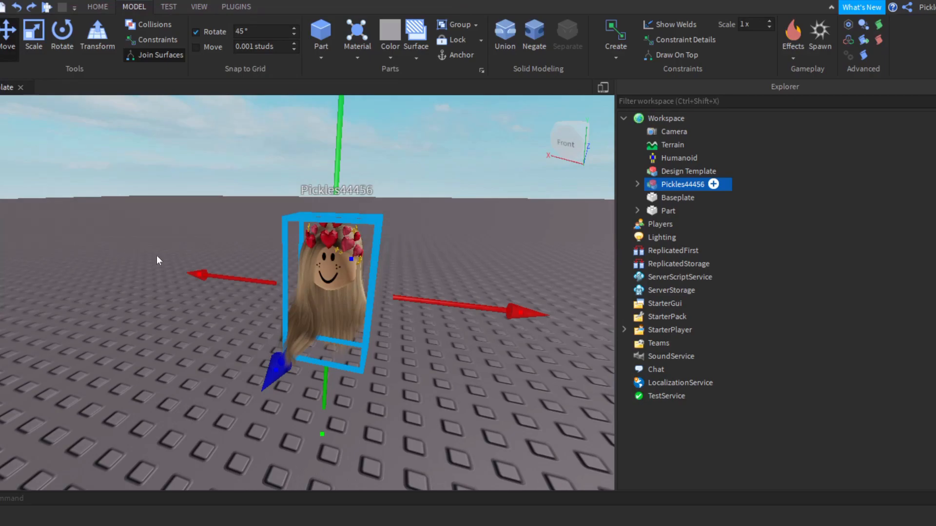
{"action": "left_click", "coordinate": [516, 216]}
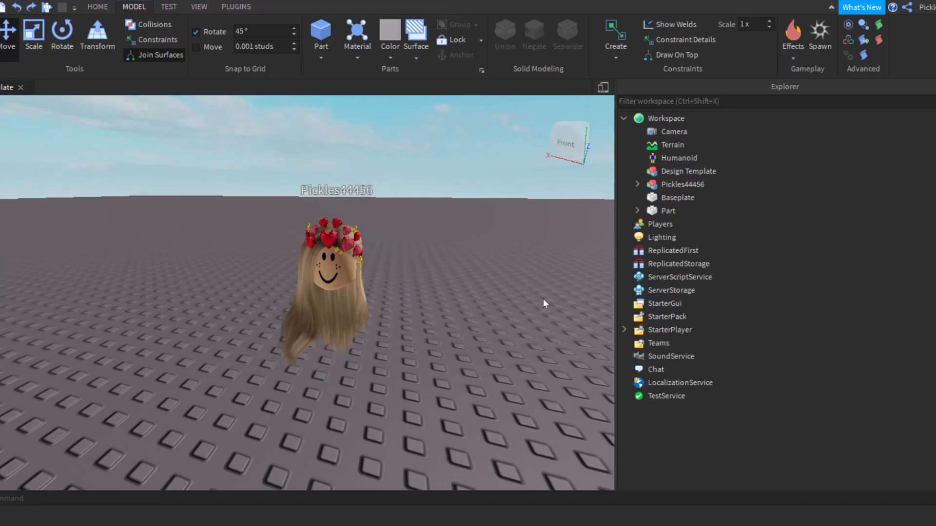
Step: Check which workspace object is the wig, leaving only the Part selected
{"action": "left_click", "coordinate": [672, 174]}
{"action": "left_click", "coordinate": [669, 210]}
{"action": "left_click", "coordinate": [354, 328]}
{"action": "left_click", "coordinate": [354, 327]}
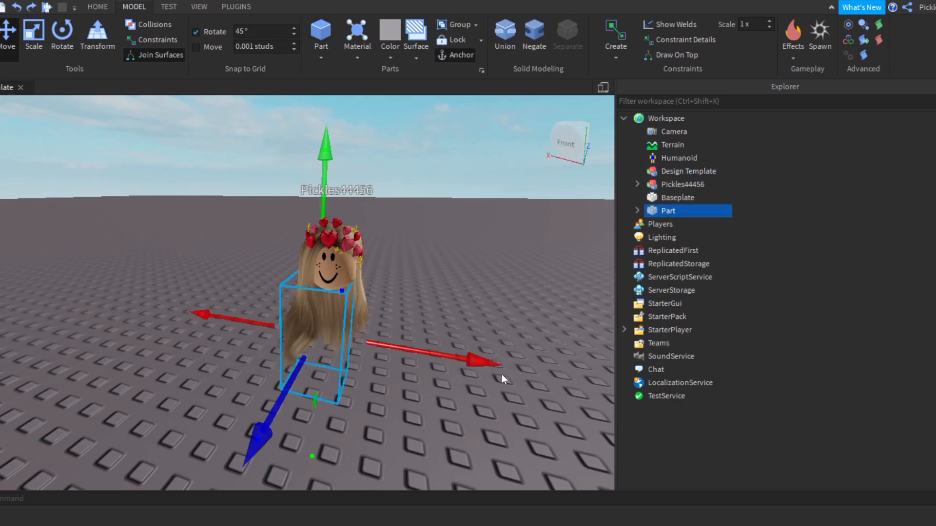
{"action": "left_click_drag", "start_coordinate": [388, 350], "coordinate": [416, 339]}
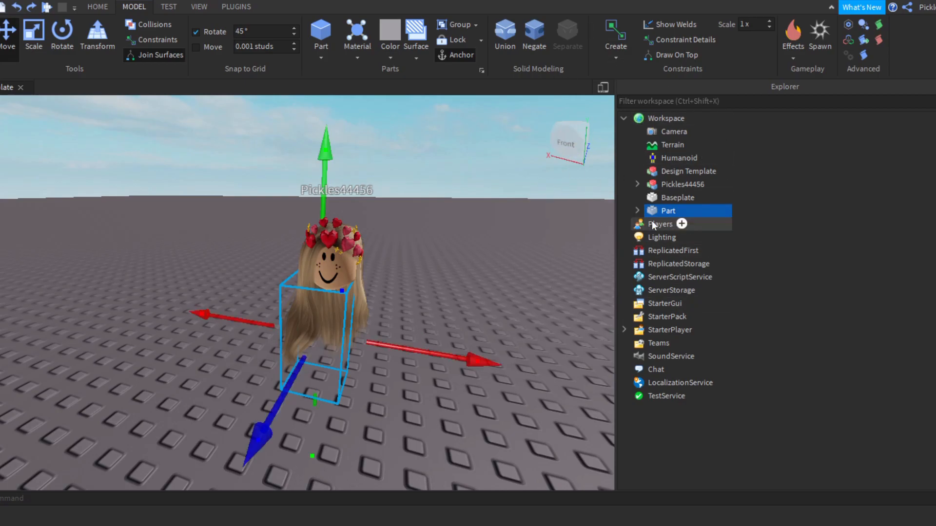
{"action": "mouse_move", "coordinate": [657, 216]}
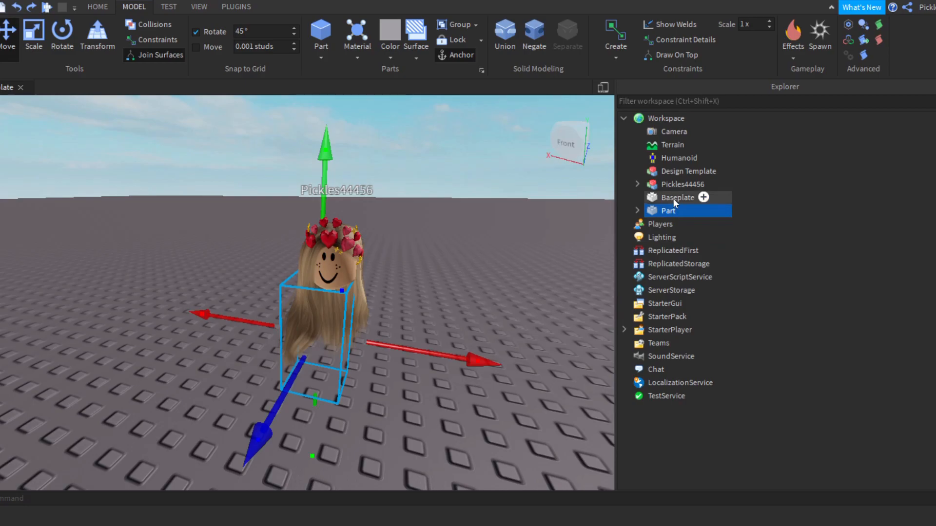
{"action": "left_click", "coordinate": [671, 160], "text": "ctrl"}
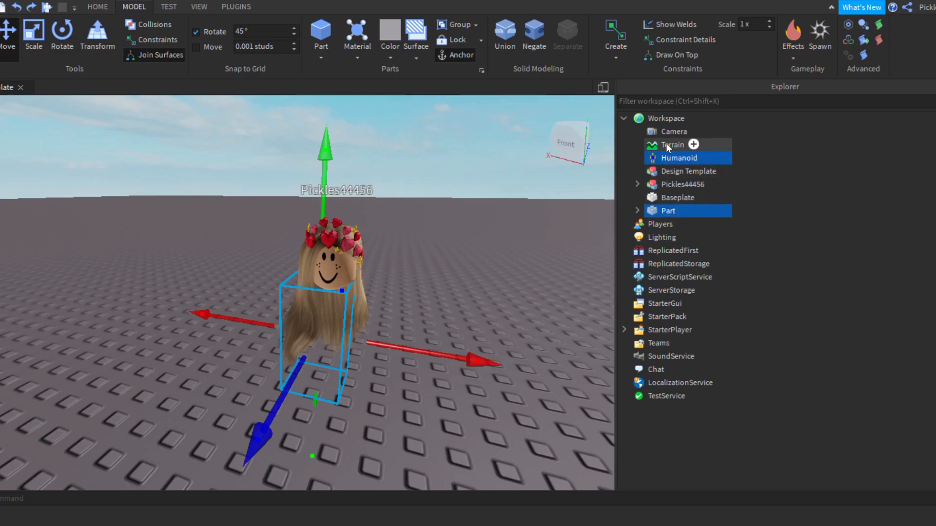
{"action": "left_click", "coordinate": [704, 163]}
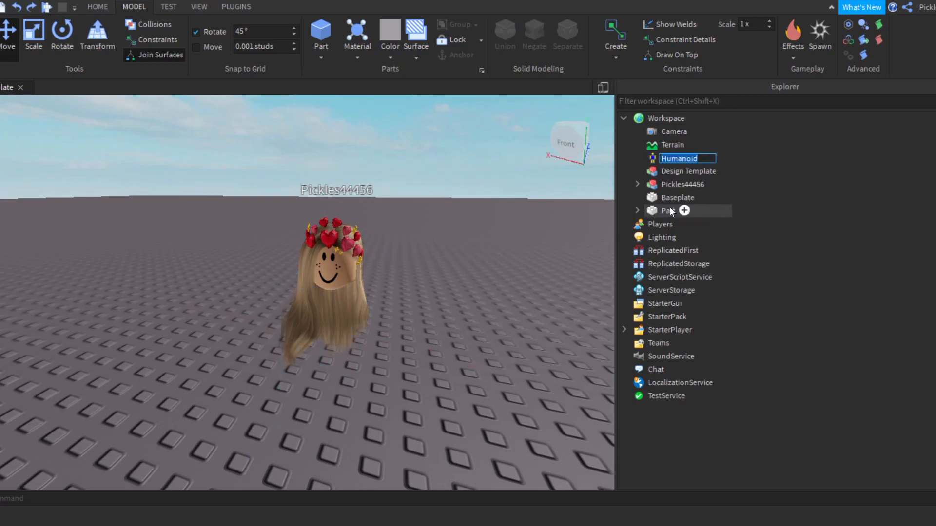
{"action": "left_click", "coordinate": [686, 210]}
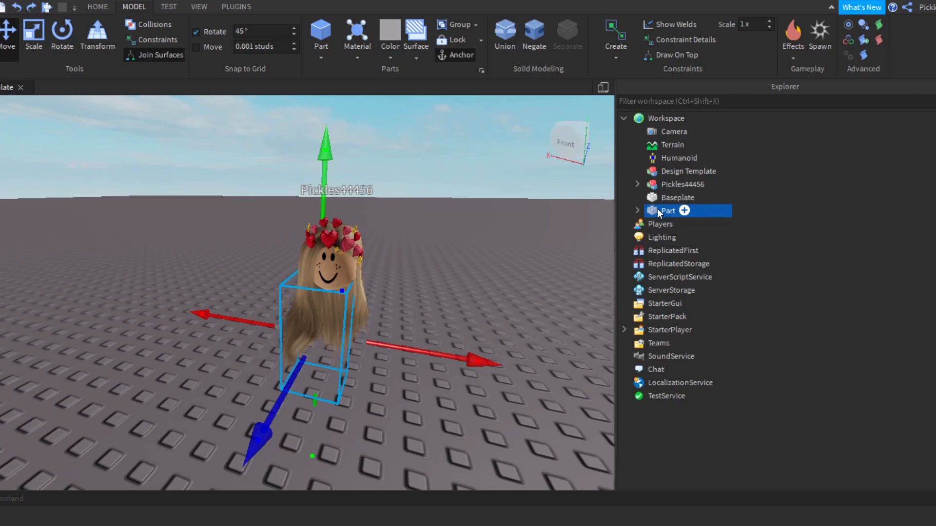
Step: Export the wig part as an OBJ file named Wig into a new Wig folder inside the desktop's Wig Tutorial folder
{"action": "right_click", "coordinate": [658, 208]}
{"action": "left_click", "coordinate": [687, 341]}
{"action": "left_click", "coordinate": [107, 31]}
{"action": "scroll", "coordinate": [182, 223], "scroll_direction": "down", "scroll_amount": 1}
{"action": "double_click", "coordinate": [161, 214]}
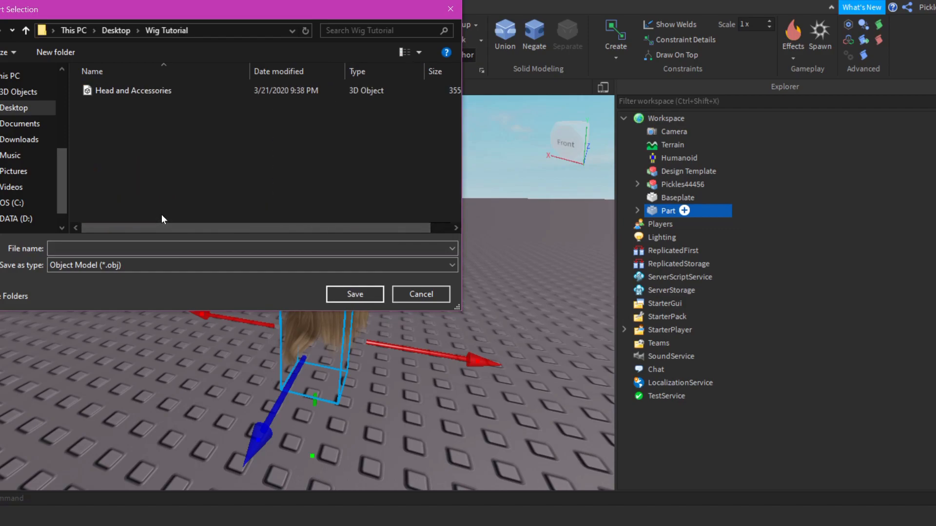
{"action": "right_click", "coordinate": [113, 143]}
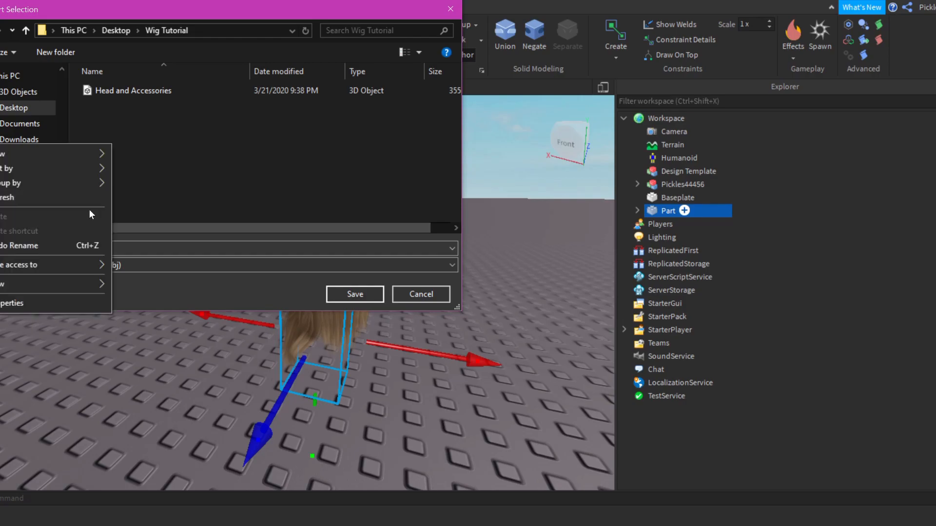
{"action": "mouse_move", "coordinate": [61, 285]}
{"action": "left_click", "coordinate": [117, 284]}
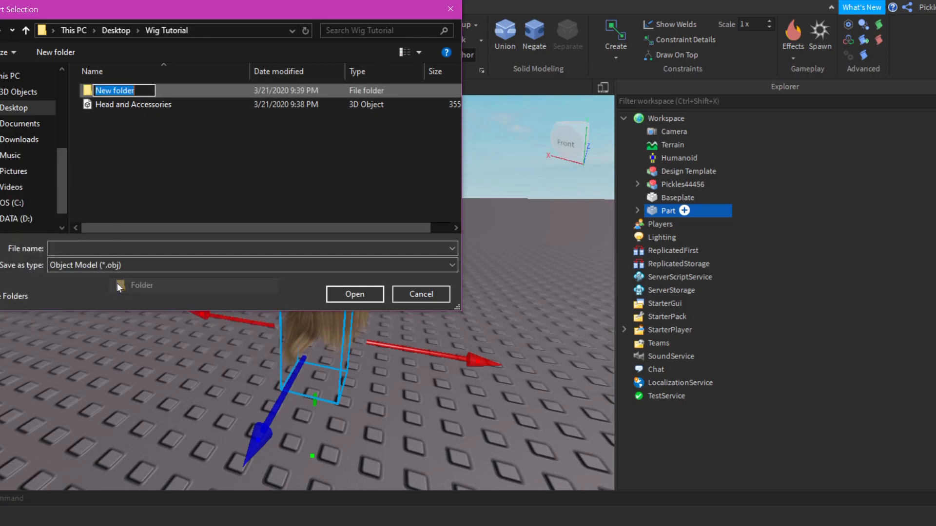
{"action": "type", "text": "Wig"}
{"action": "key", "text": "Return"}
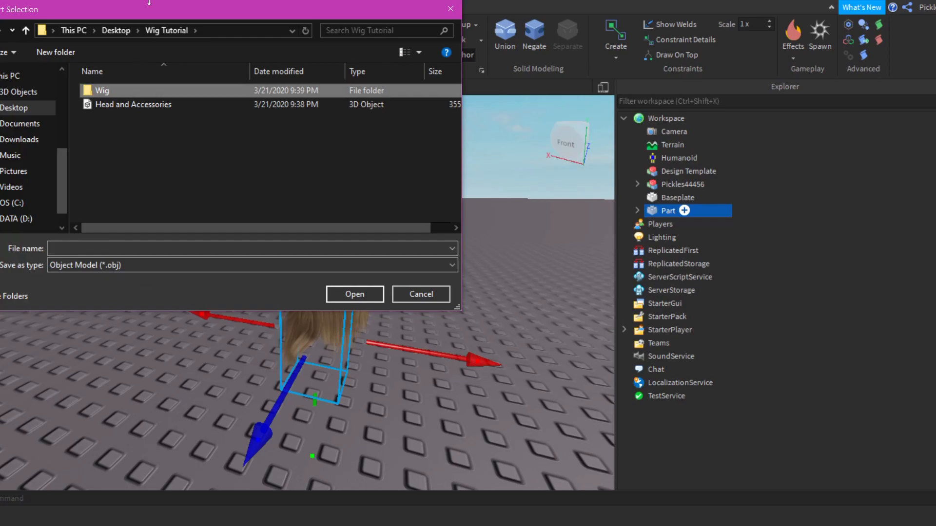
{"action": "double_click", "coordinate": [130, 91]}
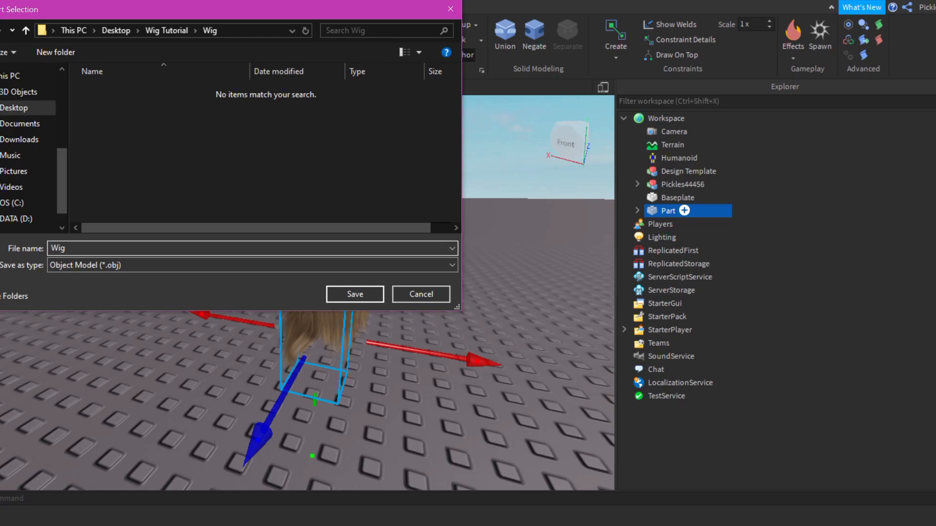
{"action": "key", "text": "Return"}
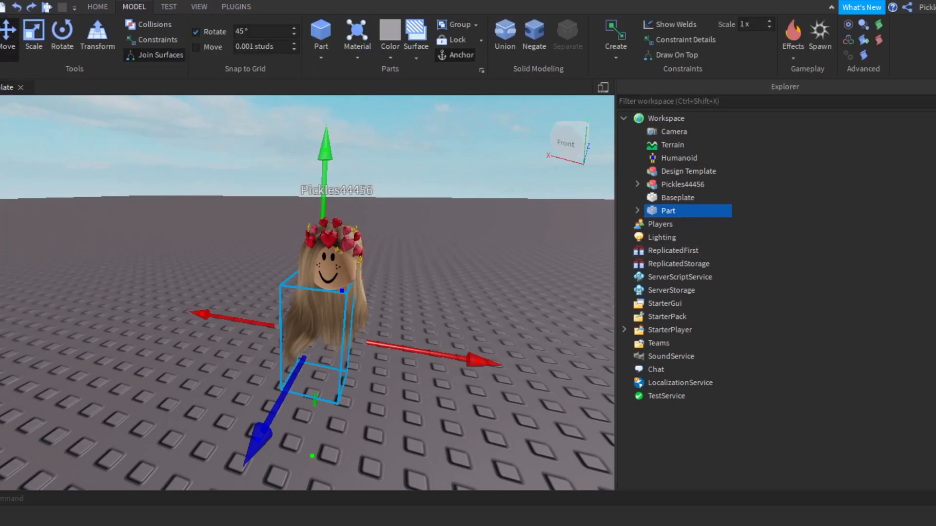
Step: Close Roblox Studio without saving Baseplate, and open the Wig folder inside Wig Tutorial with large icons
{"action": "key", "text": "alt+F4"}
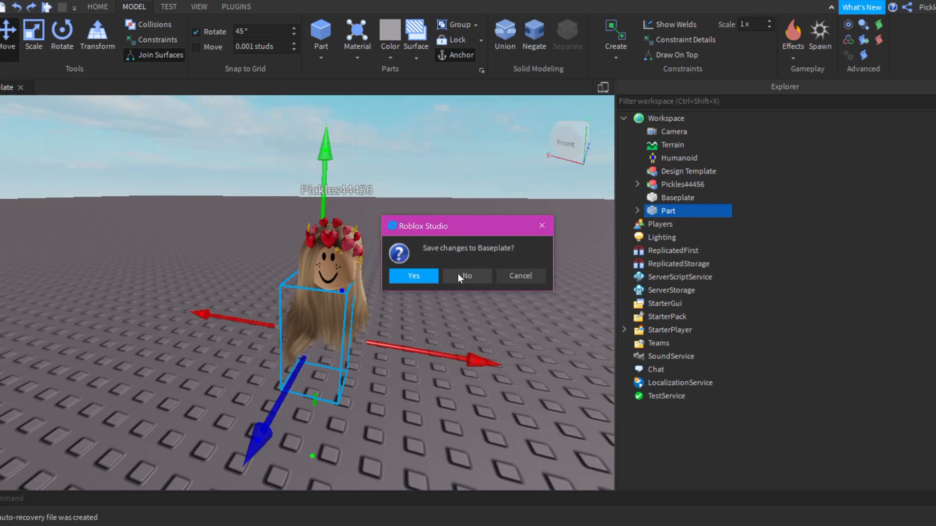
{"action": "left_click", "coordinate": [461, 276]}
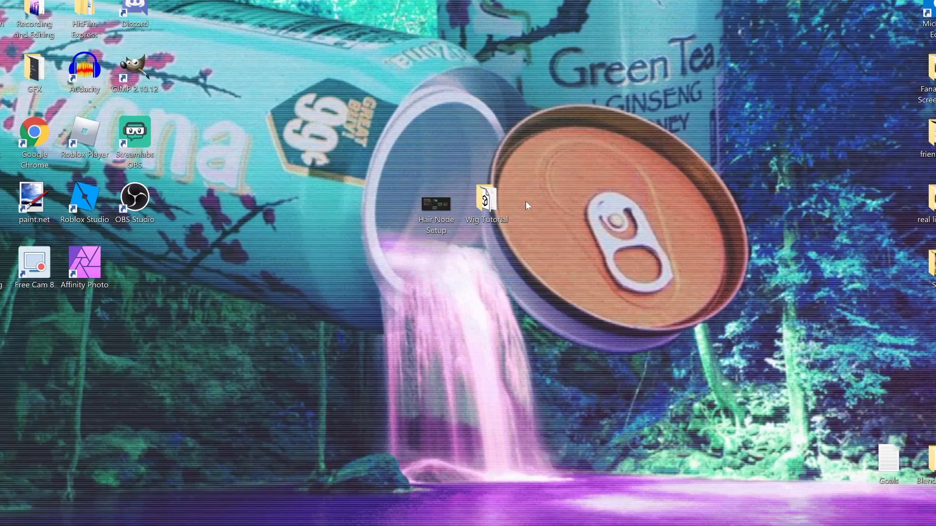
{"action": "double_click", "coordinate": [507, 207]}
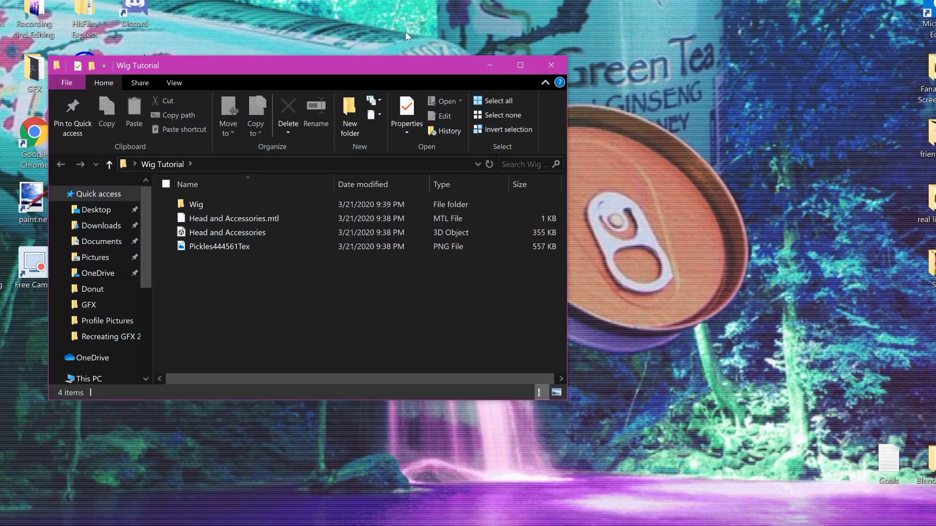
{"action": "double_click", "coordinate": [213, 200]}
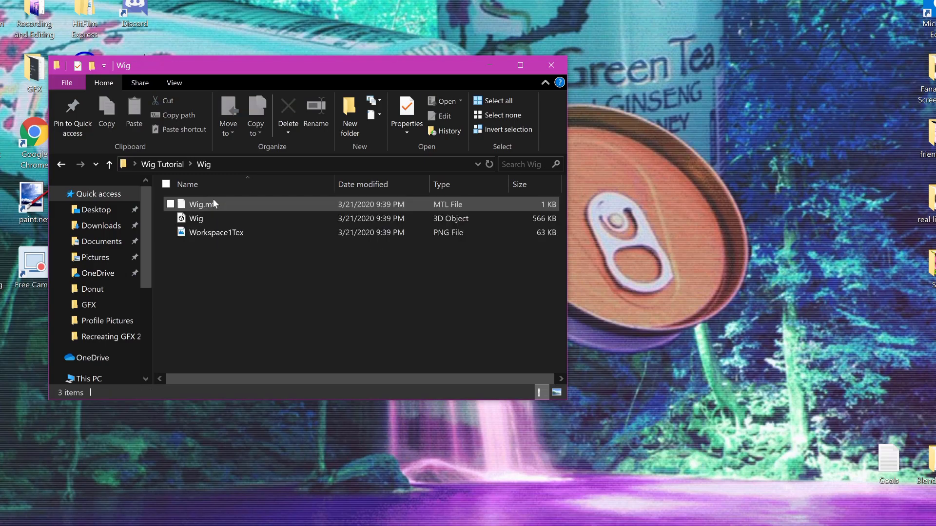
{"action": "left_click", "coordinate": [176, 82]}
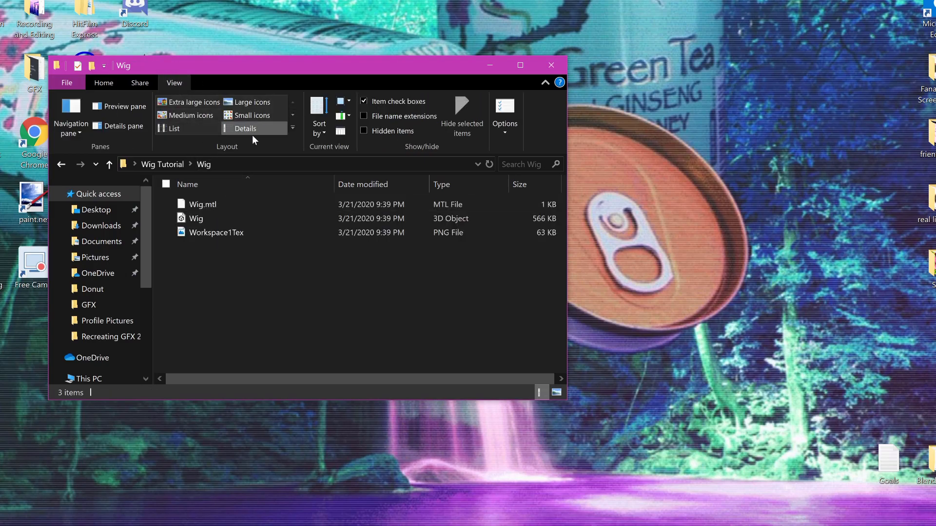
{"action": "left_click", "coordinate": [252, 102]}
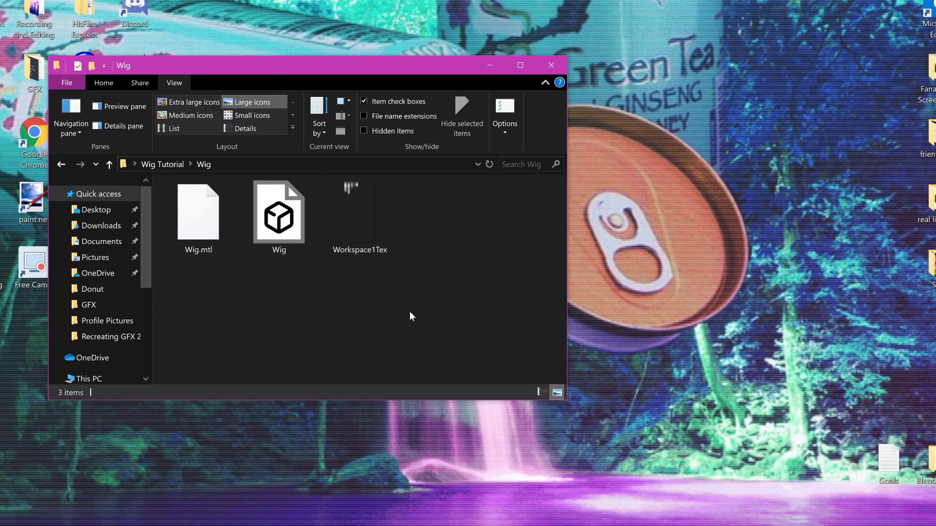
Step: Open the Workspace1Tex texture in paint.net, close the folder window, and zoom in to 400% on the hair strands
{"action": "right_click_drag", "start_coordinate": [362, 225], "coordinate": [358, 222]}
{"action": "right_click", "coordinate": [352, 209]}
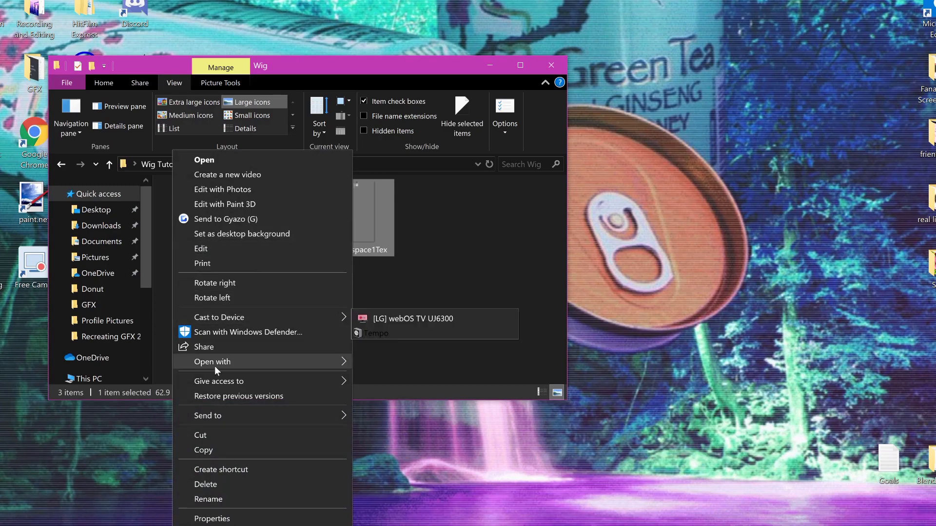
{"action": "mouse_move", "coordinate": [218, 364]}
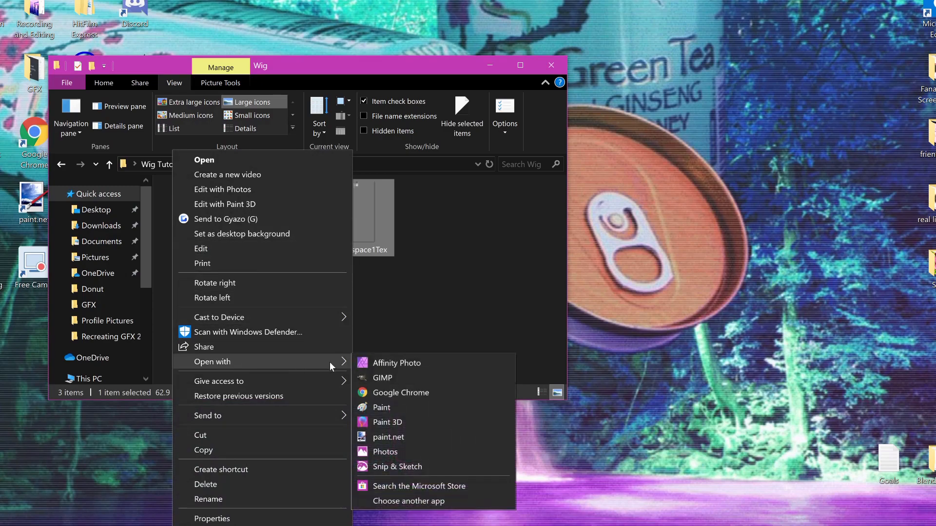
{"action": "left_click", "coordinate": [387, 438]}
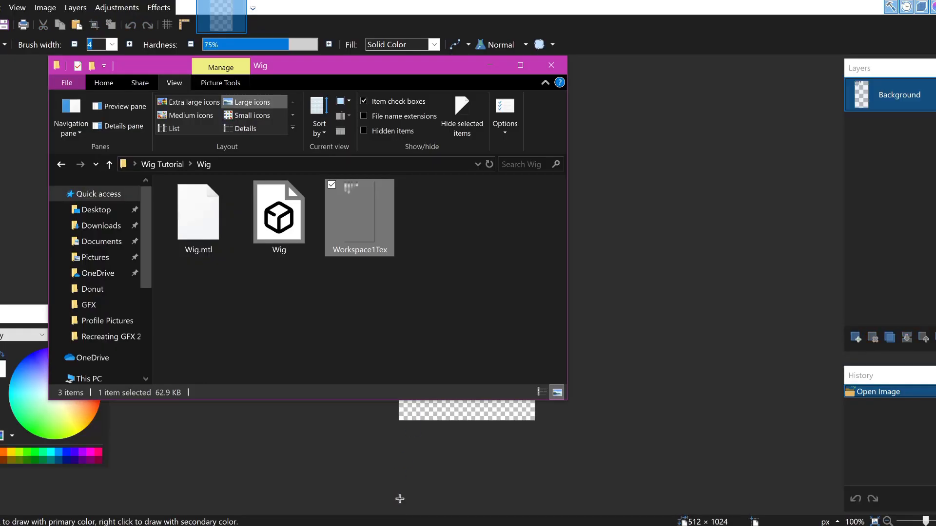
{"action": "left_click", "coordinate": [551, 64]}
{"action": "left_click_drag", "start_coordinate": [925, 522], "coordinate": [931, 522]}
{"action": "scroll", "coordinate": [527, 335], "scroll_direction": "up", "scroll_amount": 5}
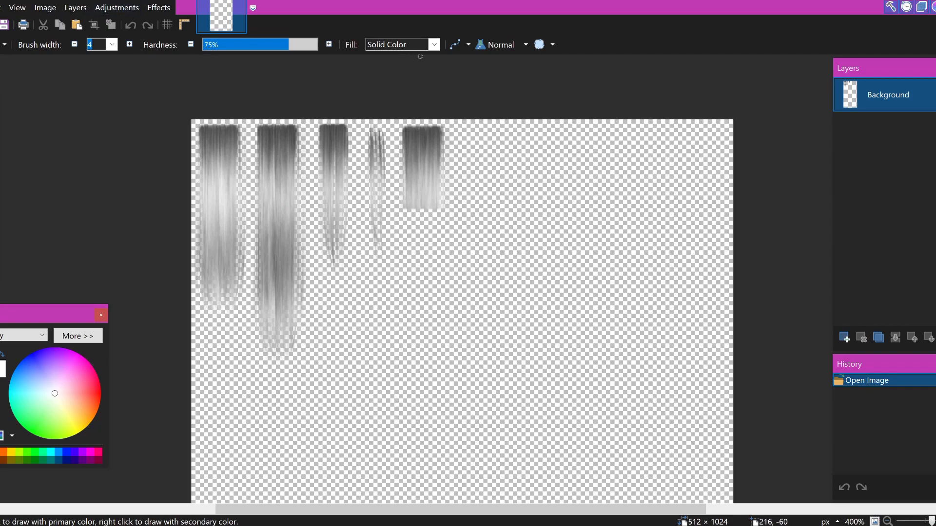
Step: Start a Curves adjustment on the hair texture, move its dialog beside the strands, and set the transfer map to RGB
{"action": "left_click", "coordinate": [133, 8]}
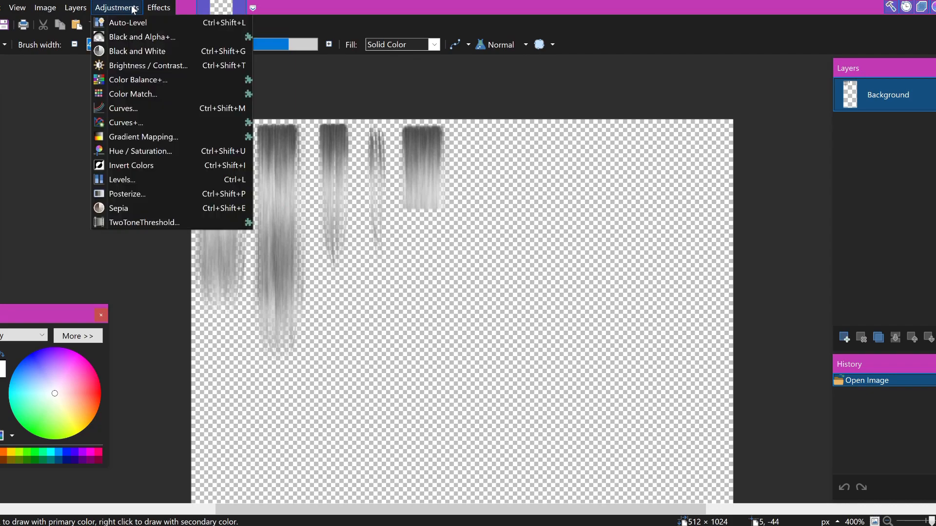
{"action": "left_click", "coordinate": [134, 108]}
{"action": "left_click_drag", "start_coordinate": [432, 125], "coordinate": [539, 127]}
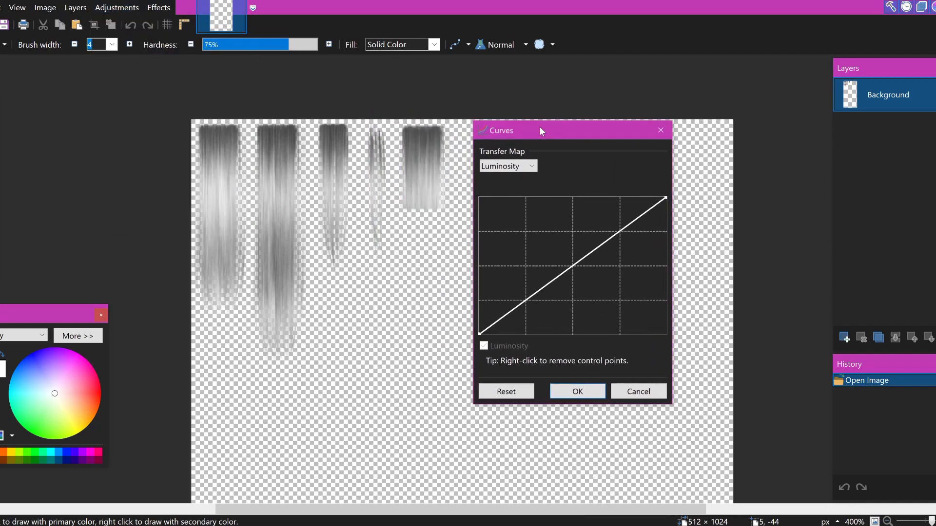
{"action": "mouse_move", "coordinate": [621, 231]}
{"action": "left_mouse_down"}
{"action": "mouse_move", "coordinate": [605, 204]}
{"action": "mouse_move", "coordinate": [635, 263]}
{"action": "mouse_move", "coordinate": [601, 228]}
{"action": "mouse_move", "coordinate": [640, 286]}
{"action": "mouse_move", "coordinate": [619, 234]}
{"action": "left_mouse_up"}
{"action": "right_click", "coordinate": [618, 233]}
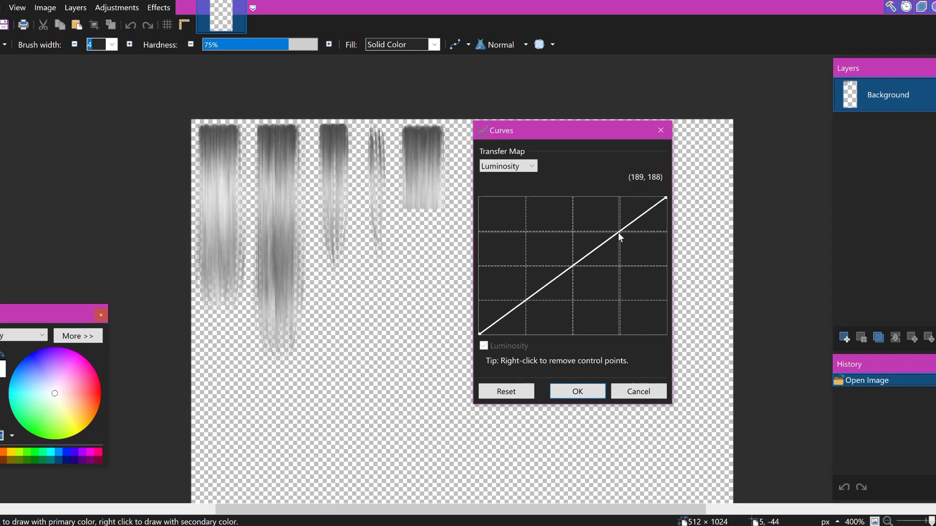
{"action": "left_click", "coordinate": [524, 168]}
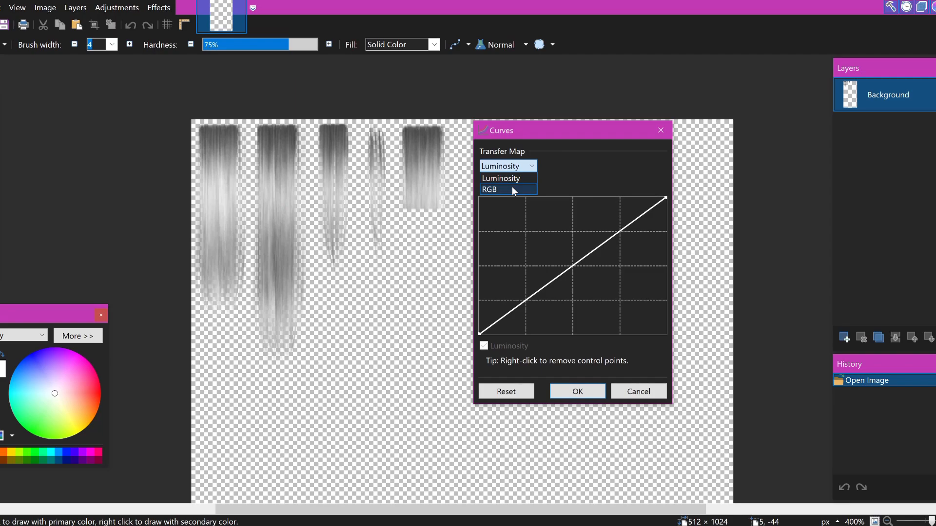
{"action": "left_click", "coordinate": [512, 190]}
Step: Try lowering all three color curves and raising red and blue at (62, 110), and remove the red and blue control points
{"action": "left_click_drag", "start_coordinate": [604, 239], "coordinate": [610, 259]}
{"action": "left_click", "coordinate": [547, 346]}
{"action": "left_click_drag", "start_coordinate": [543, 299], "coordinate": [524, 275]}
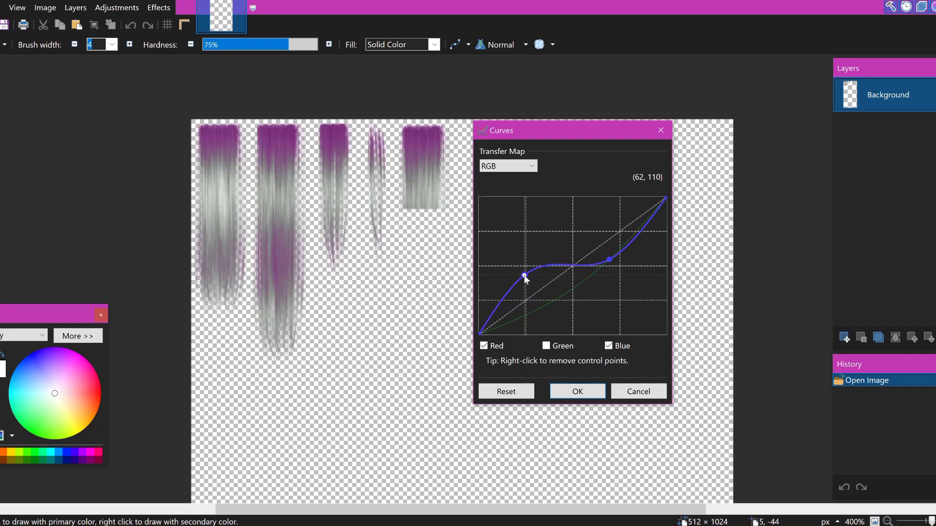
{"action": "mouse_move", "coordinate": [606, 264]}
{"action": "left_mouse_down"}
{"action": "mouse_move", "coordinate": [612, 257]}
{"action": "mouse_move", "coordinate": [597, 260]}
{"action": "left_mouse_up"}
{"action": "right_click", "coordinate": [598, 259]}
{"action": "right_click", "coordinate": [525, 277]}
{"action": "right_click", "coordinate": [609, 260]}
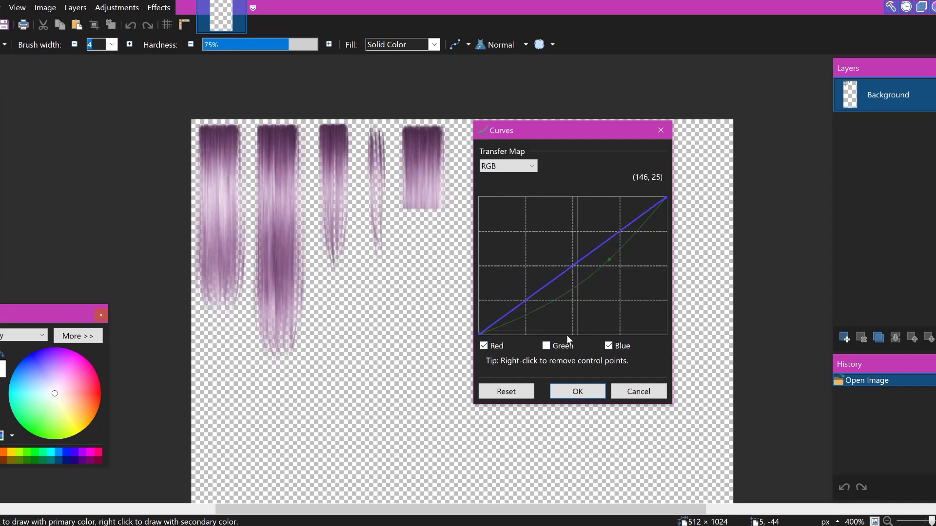
Step: Remove the green control point, and try lowering the red and green curves together with blue excluded before removing their control points
{"action": "left_click", "coordinate": [545, 346]}
{"action": "right_click", "coordinate": [607, 260]}
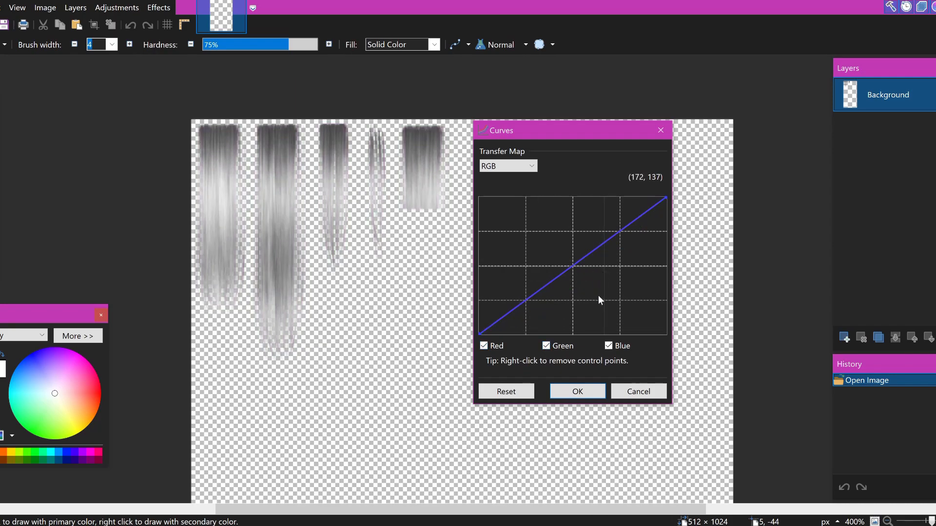
{"action": "left_click_drag", "start_coordinate": [592, 262], "coordinate": [601, 291]}
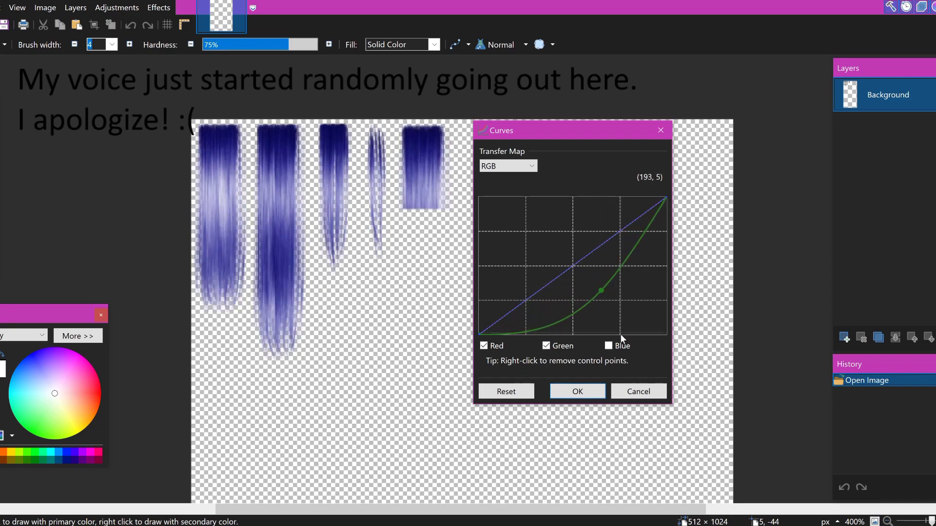
{"action": "left_click", "coordinate": [615, 348]}
{"action": "right_click", "coordinate": [599, 291]}
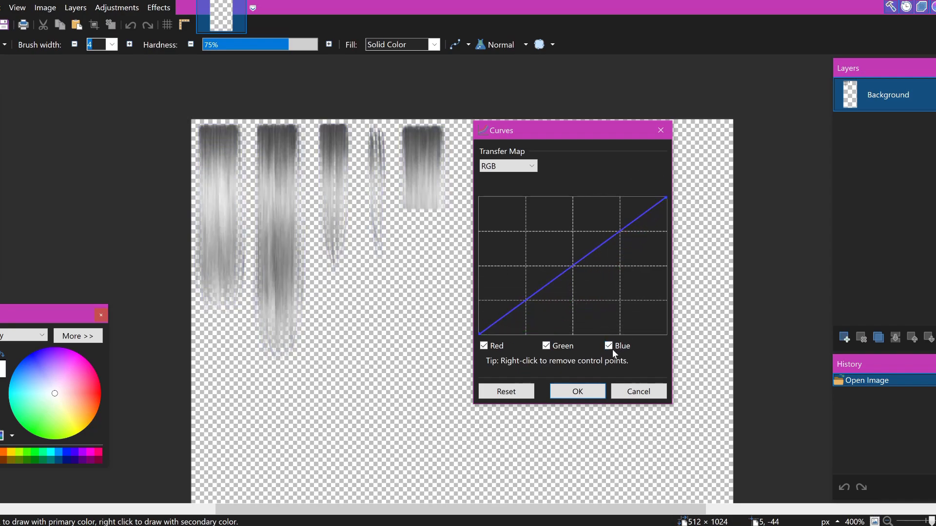
Step: Try lowering the red and blue curves together with green excluded, and remove their control points
{"action": "left_click", "coordinate": [547, 346]}
{"action": "left_click_drag", "start_coordinate": [570, 269], "coordinate": [589, 297]}
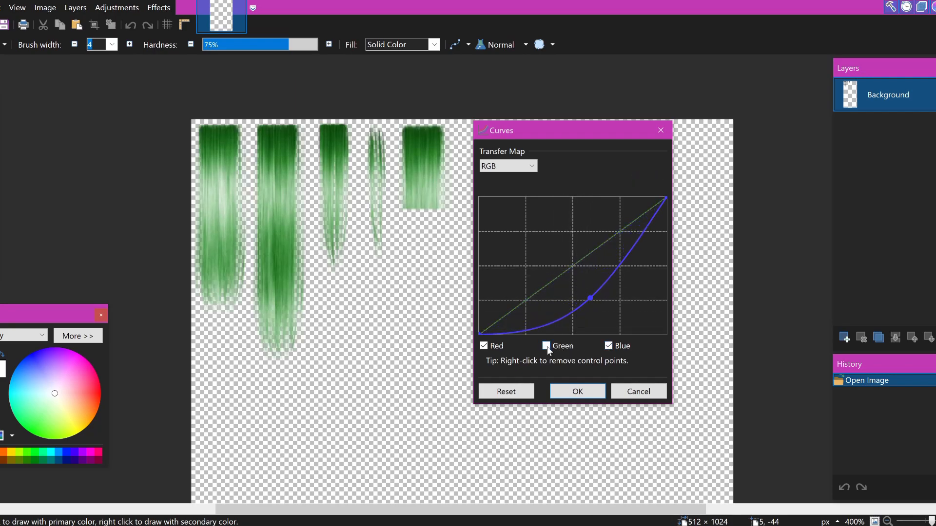
{"action": "right_click", "coordinate": [589, 298]}
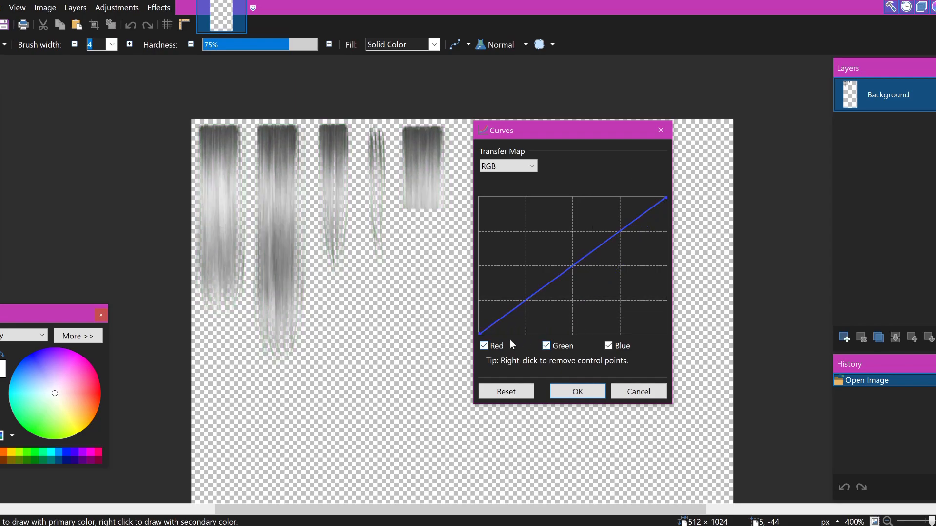
Step: Try lowering the green and blue curves at two control points with red excluded, and remove all their points
{"action": "left_click", "coordinate": [484, 346]}
{"action": "left_click_drag", "start_coordinate": [573, 266], "coordinate": [584, 283]}
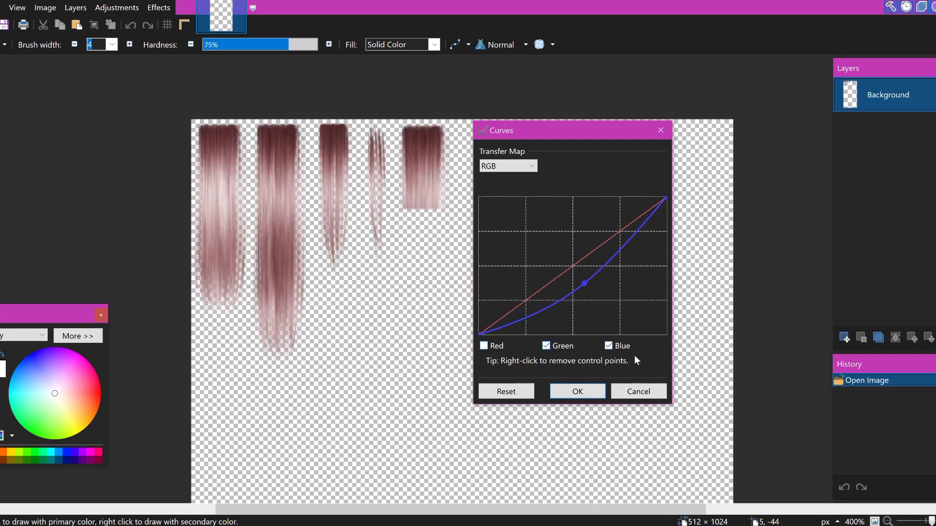
{"action": "mouse_move", "coordinate": [604, 266]}
{"action": "left_mouse_down"}
{"action": "mouse_move", "coordinate": [606, 277]}
{"action": "mouse_move", "coordinate": [596, 250]}
{"action": "mouse_move", "coordinate": [613, 283]}
{"action": "mouse_move", "coordinate": [600, 255]}
{"action": "mouse_move", "coordinate": [606, 274]}
{"action": "left_mouse_up"}
{"action": "left_click", "coordinate": [547, 346]}
{"action": "left_click", "coordinate": [547, 346]}
{"action": "right_click", "coordinate": [584, 285]}
{"action": "right_click", "coordinate": [607, 275]}
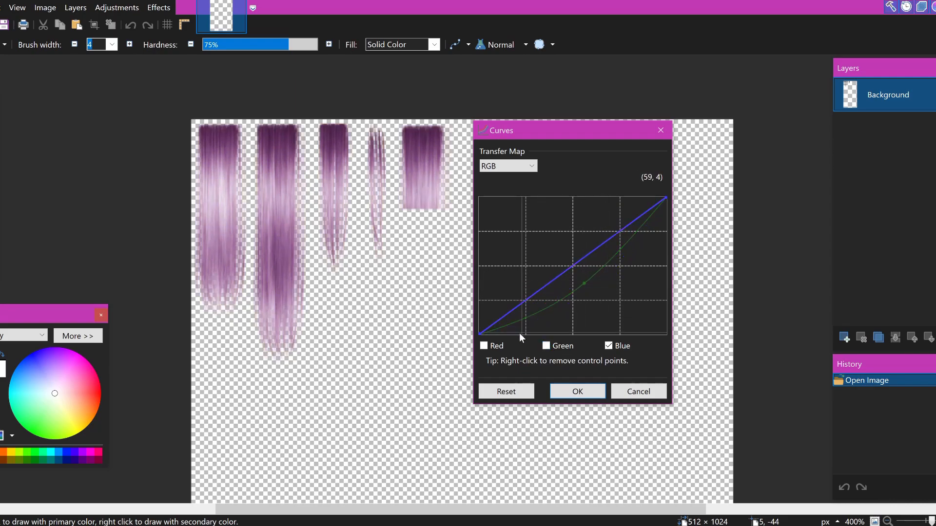
{"action": "left_click", "coordinate": [546, 345]}
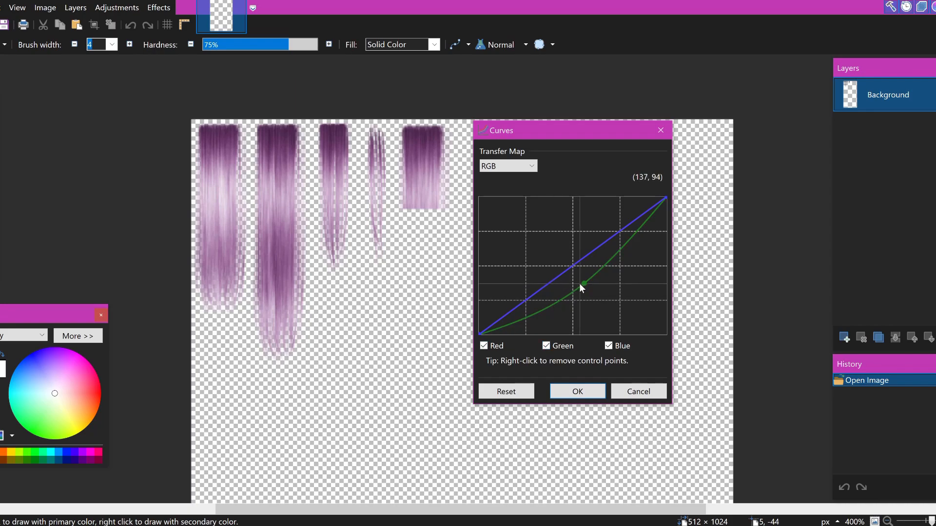
{"action": "right_click", "coordinate": [581, 283]}
Step: Exclude red, pull the green and blue curves down to (143, 42), and apply the Curves adjustment
{"action": "left_click", "coordinate": [483, 346]}
{"action": "left_click_drag", "start_coordinate": [577, 262], "coordinate": [584, 312]}
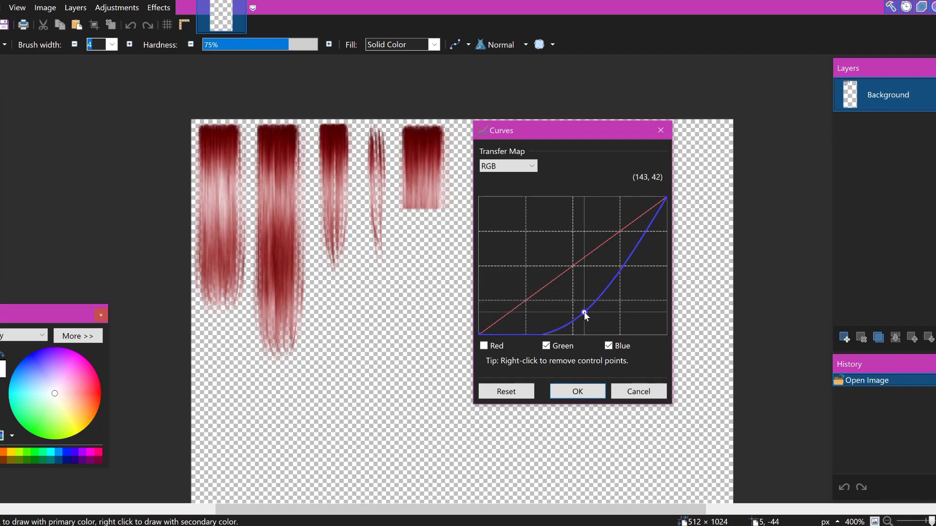
{"action": "left_click", "coordinate": [578, 392]}
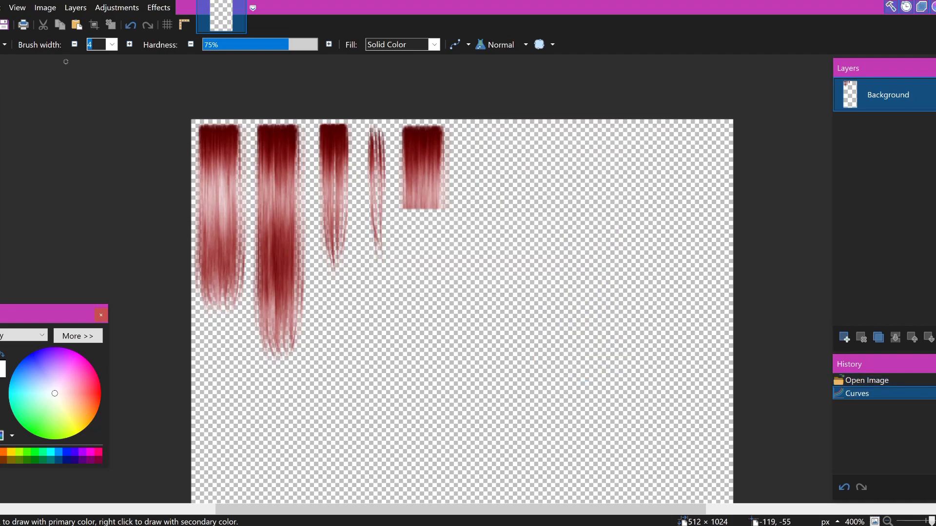
Step: Save the recolored hair texture to its existing file with Auto-detect bit depth
{"action": "left_click", "coordinate": [1, 8]}
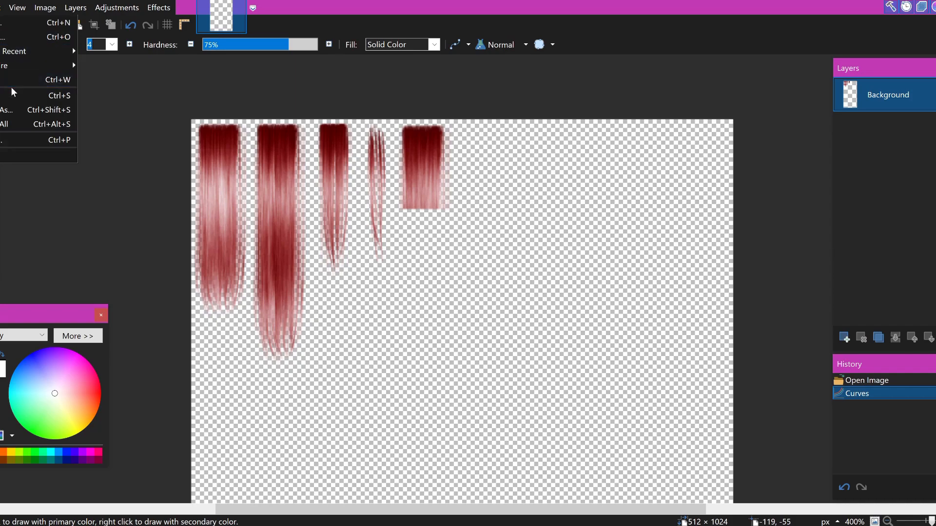
{"action": "left_click", "coordinate": [10, 94]}
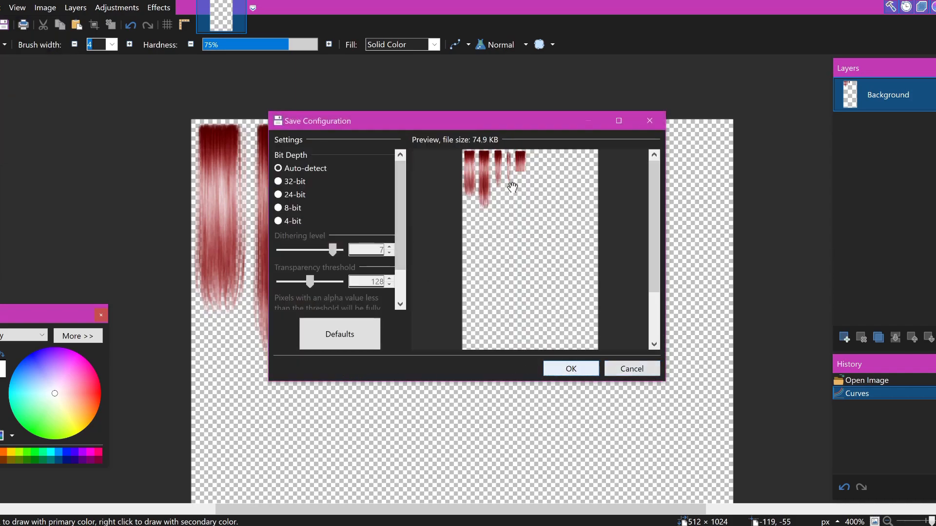
{"action": "left_click", "coordinate": [571, 372]}
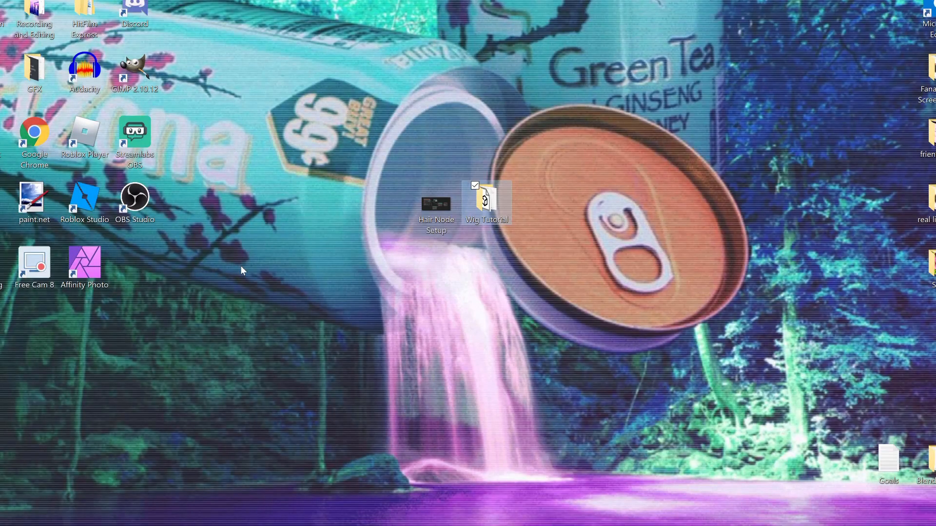
Step: Return to the desktop, launch Blender, and dismiss its splash screen
{"action": "left_click", "coordinate": [241, 265]}
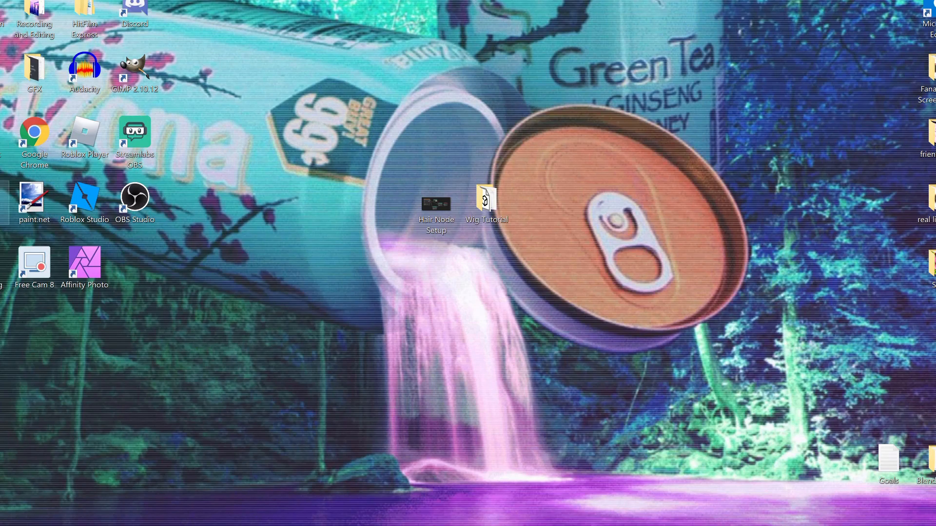
{"action": "double_click", "coordinate": [2, 208]}
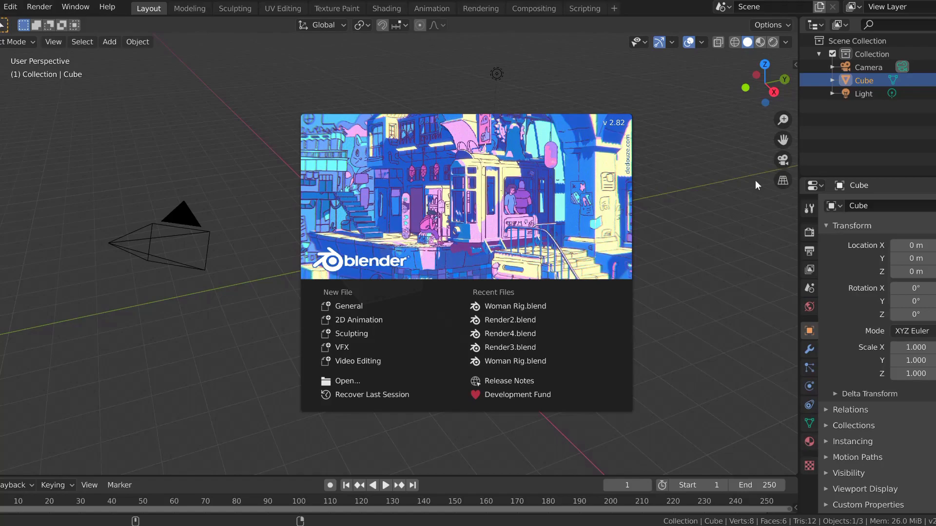
{"action": "left_click", "coordinate": [741, 191]}
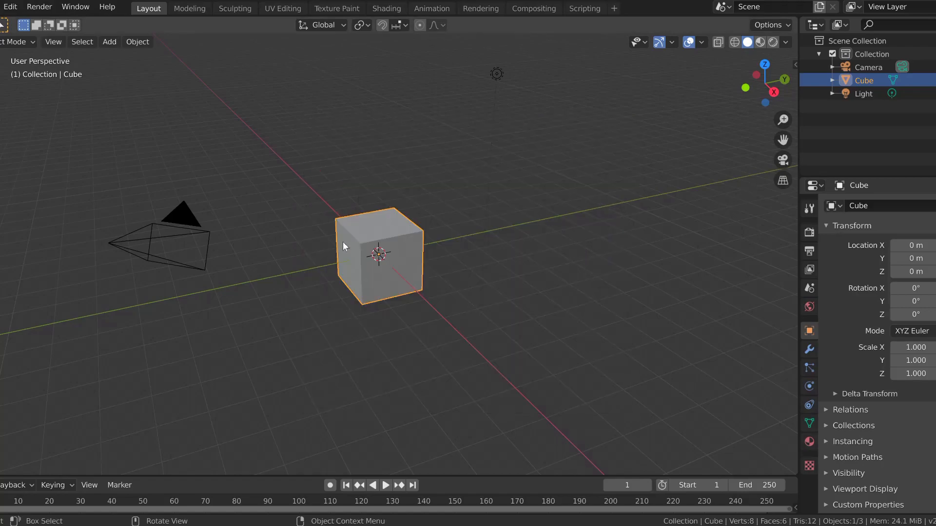
{"action": "key", "text": "Delete"}
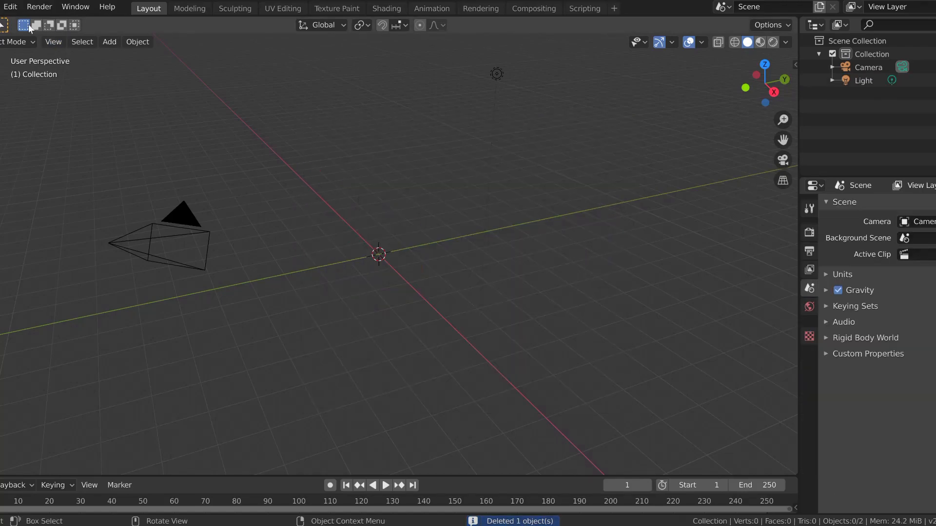
{"action": "left_click", "coordinate": [1, 6]}
{"action": "mouse_move", "coordinate": [57, 188]}
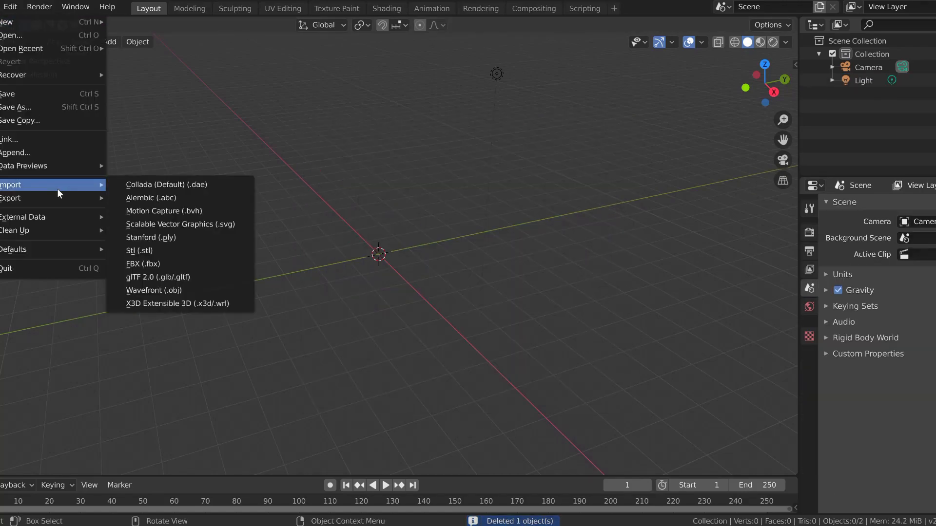
{"action": "left_click", "coordinate": [145, 291]}
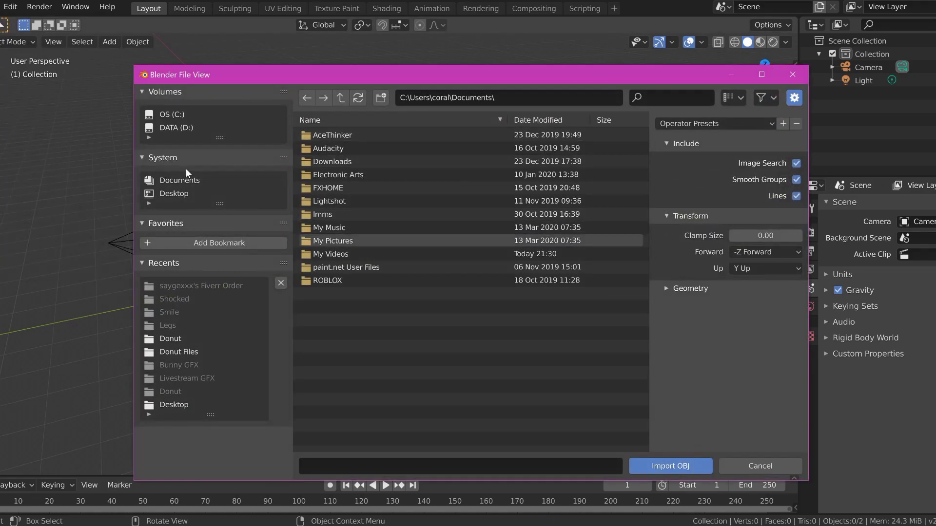
{"action": "left_click", "coordinate": [179, 191]}
{"action": "left_click", "coordinate": [347, 285]}
{"action": "left_click", "coordinate": [758, 466]}
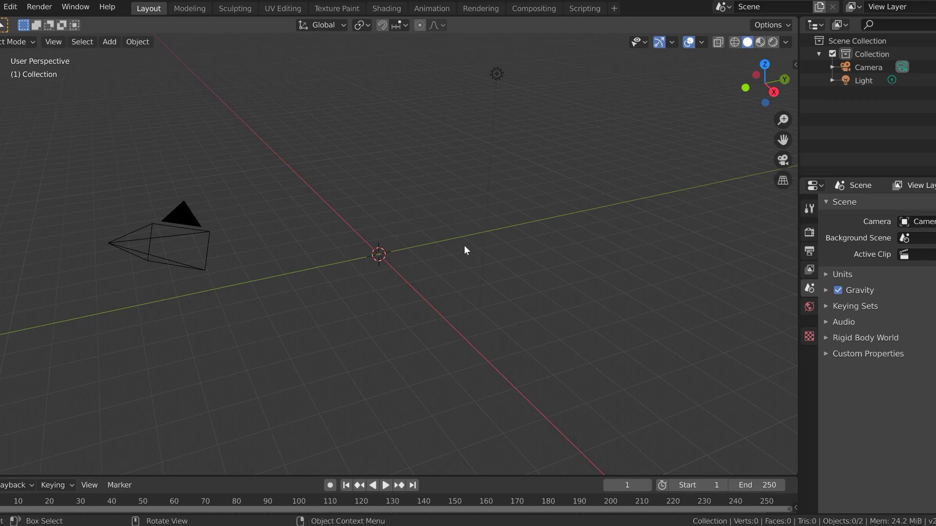
{"action": "key", "text": "ctrl+z"}
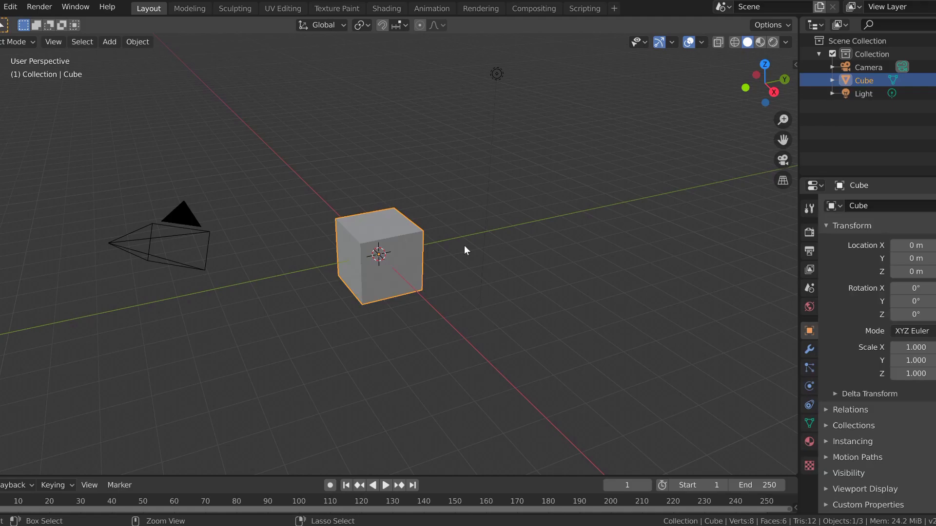
Step: Select the default cube and delete it from the scene
{"action": "left_click_drag", "start_coordinate": [494, 182], "coordinate": [584, 139]}
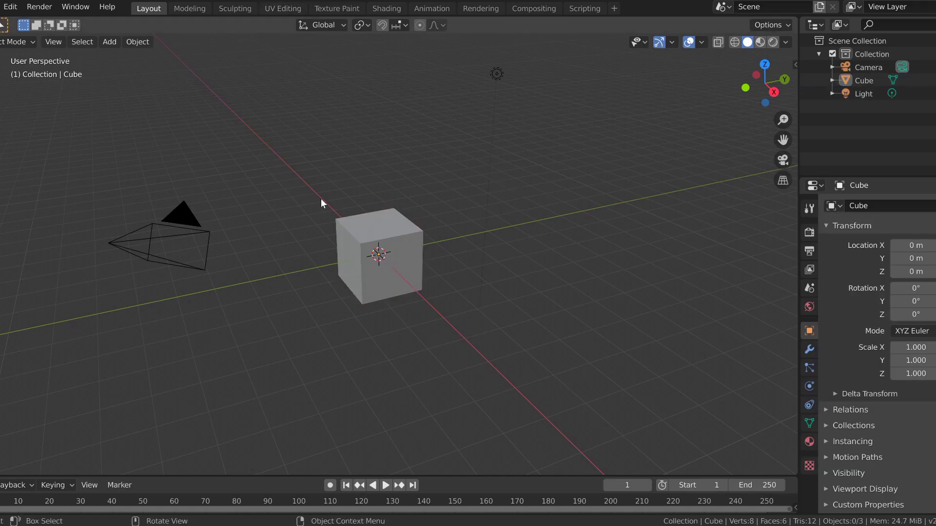
{"action": "left_click", "coordinate": [374, 228]}
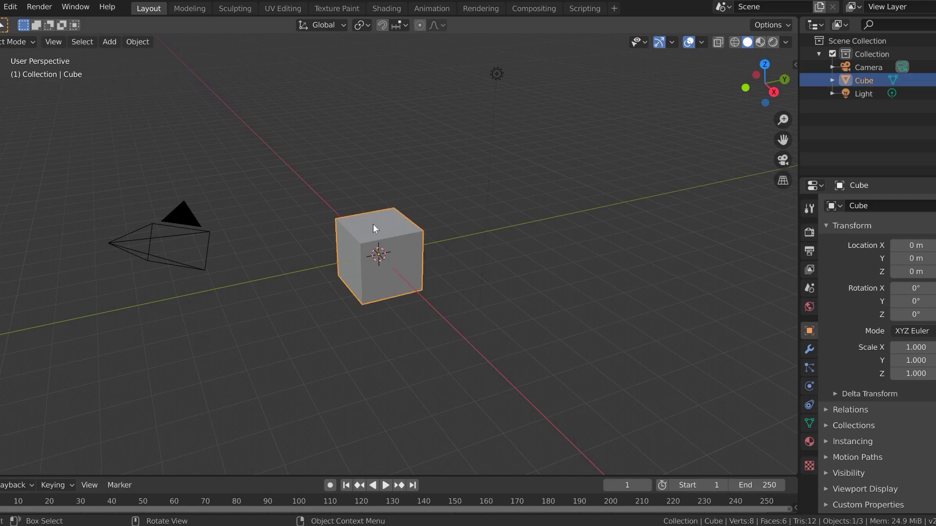
{"action": "key", "text": "Delete"}
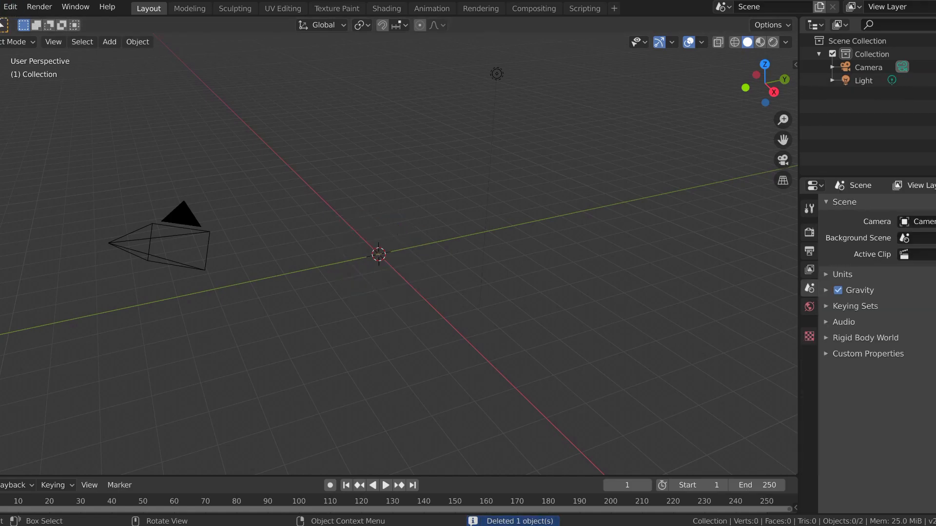
{"action": "left_click", "coordinate": [0, 7]}
{"action": "mouse_move", "coordinate": [53, 180]}
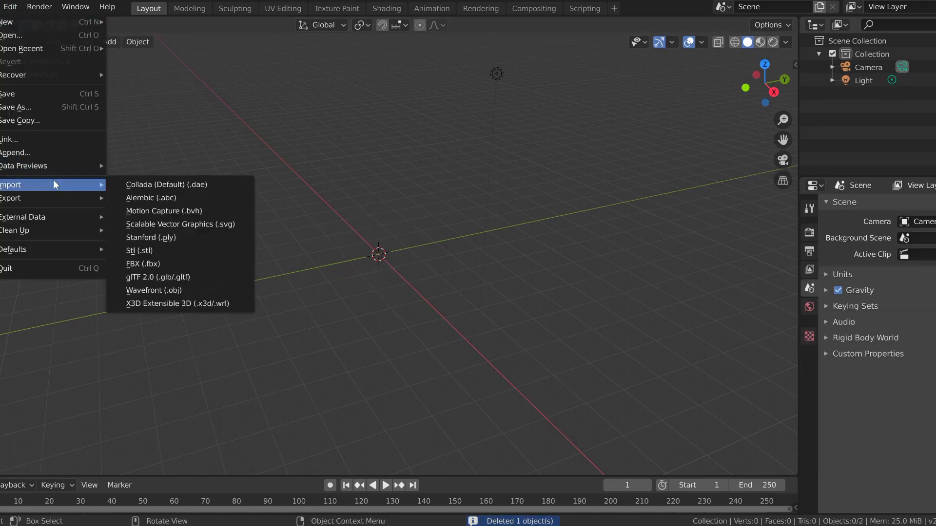
{"action": "left_click", "coordinate": [162, 289]}
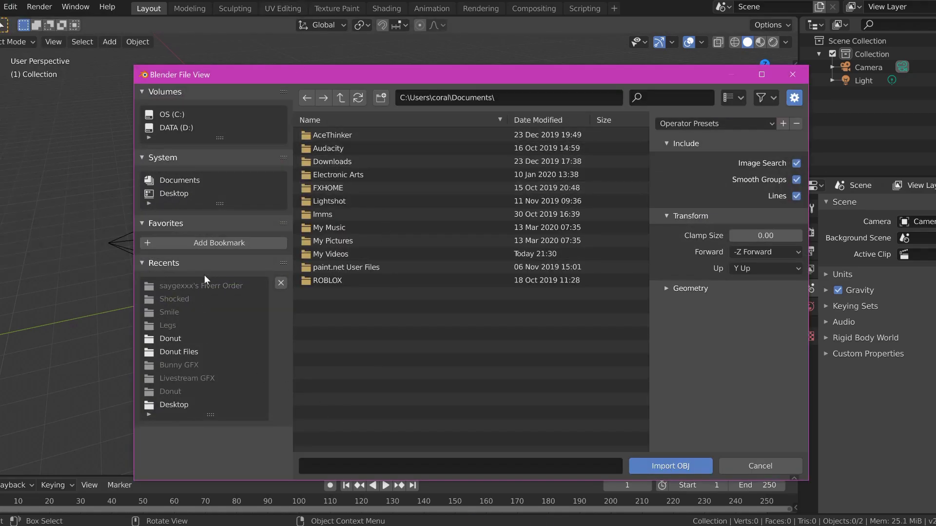
{"action": "left_click", "coordinate": [178, 194]}
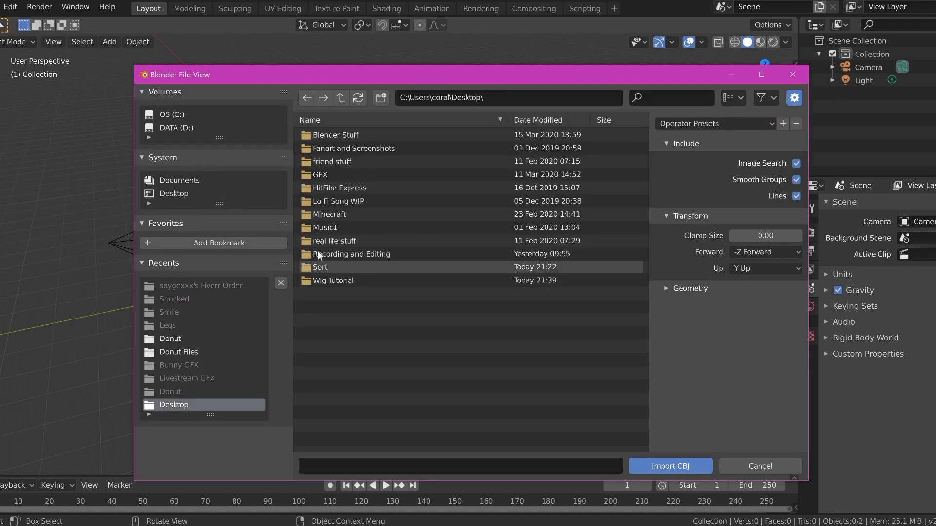
{"action": "left_click", "coordinate": [793, 75]}
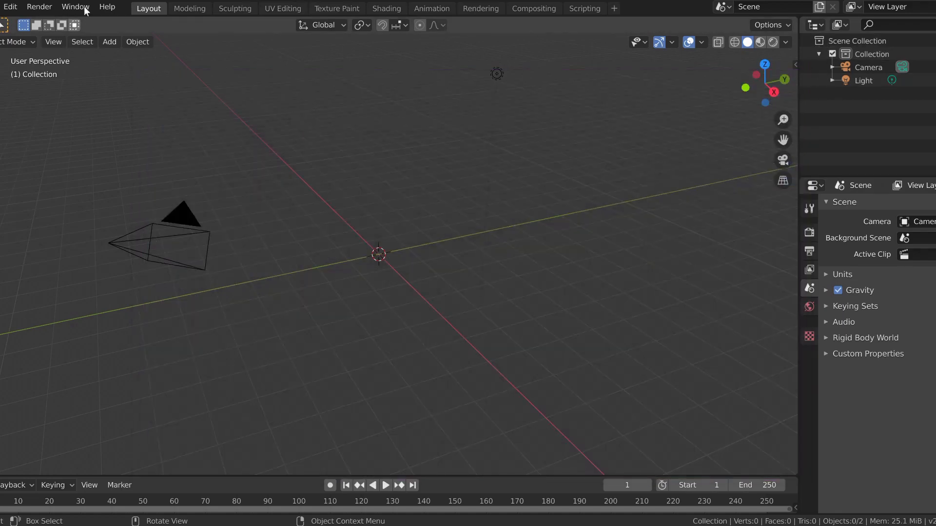
Step: Import Head and Accessories.obj as a Wavefront OBJ from the Wig Tutorial folder on the Desktop
{"action": "left_click", "coordinate": [1, 10]}
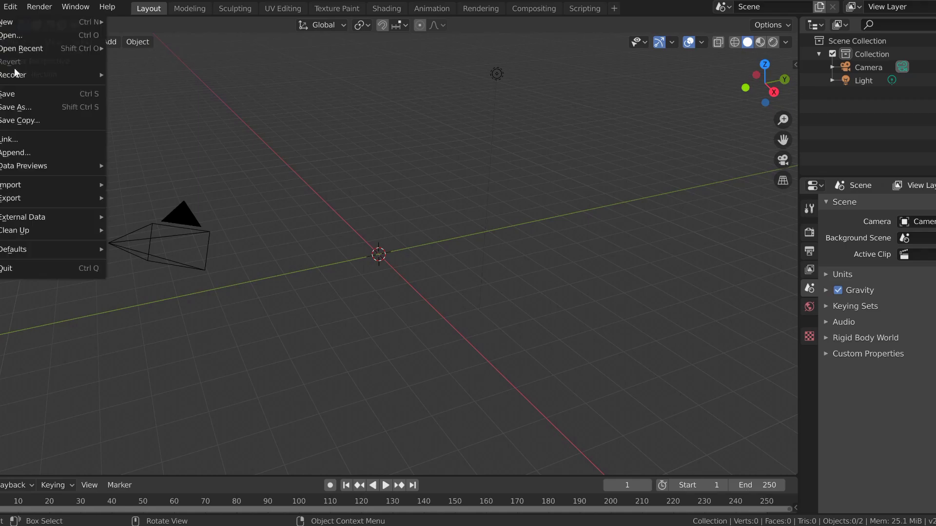
{"action": "mouse_move", "coordinate": [28, 181]}
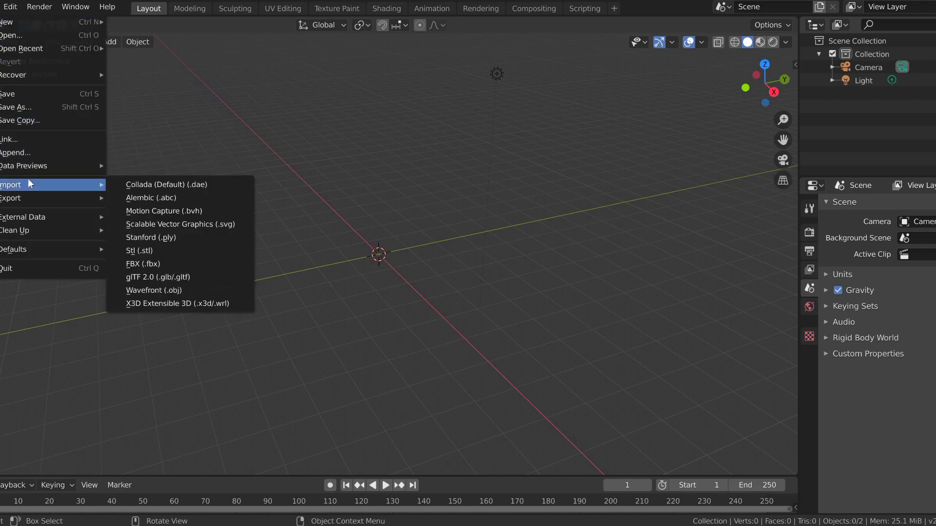
{"action": "left_click", "coordinate": [145, 290]}
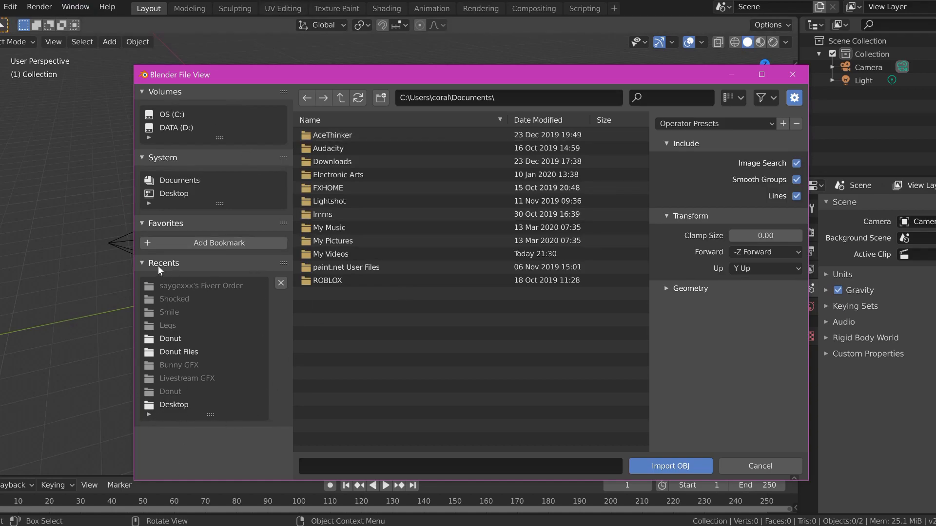
{"action": "left_click", "coordinate": [177, 194]}
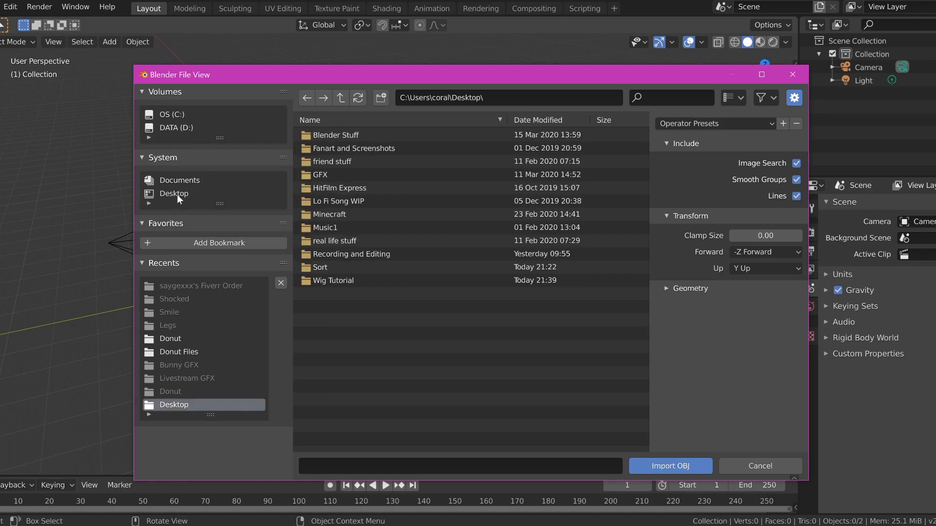
{"action": "left_click", "coordinate": [354, 279]}
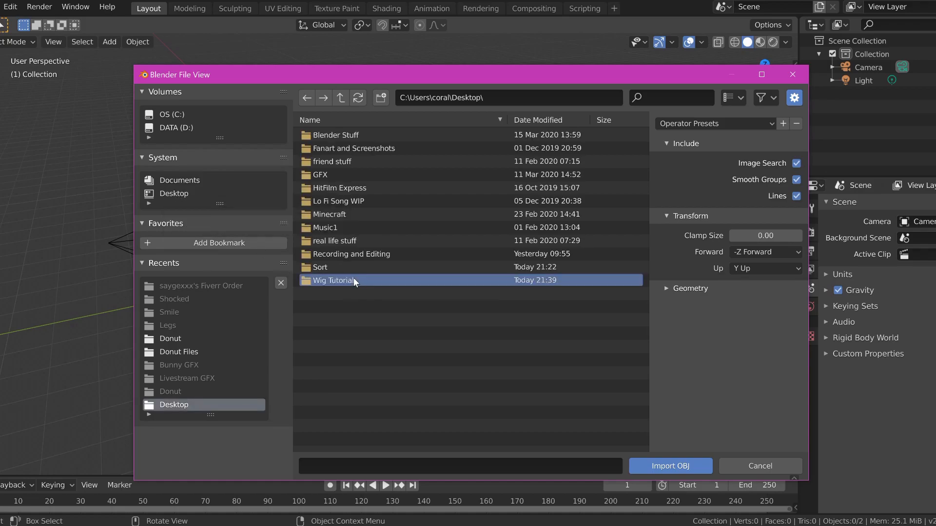
{"action": "double_click", "coordinate": [354, 280]}
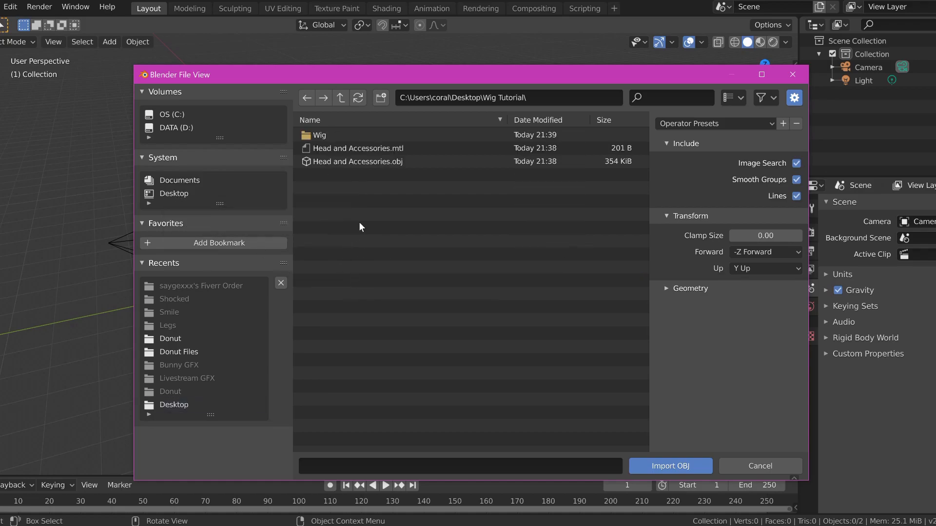
{"action": "left_click", "coordinate": [352, 160]}
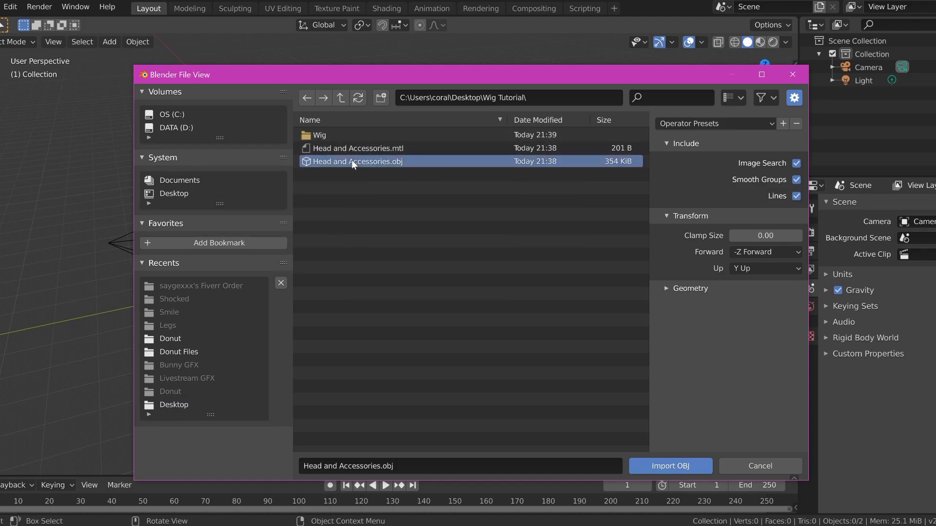
{"action": "double_click", "coordinate": [352, 160]}
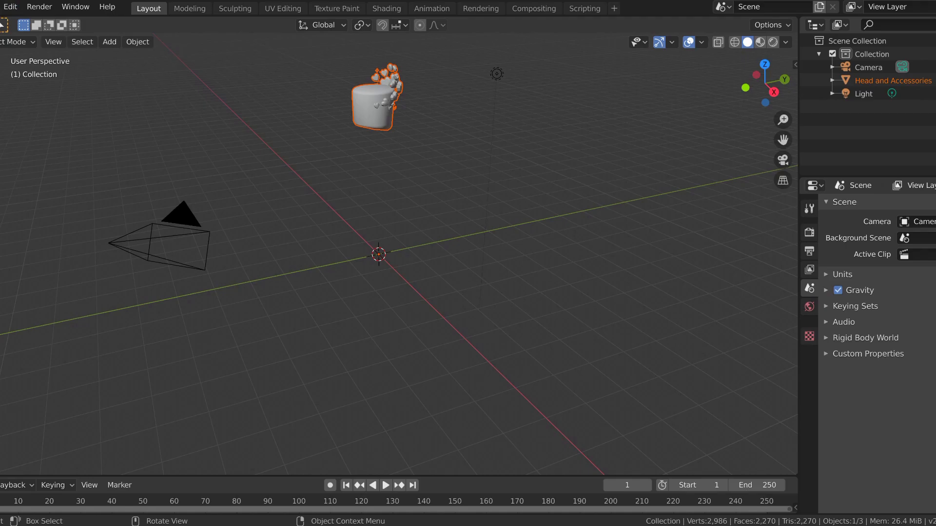
Step: Import Wig.obj as a Wavefront OBJ from the Wig subfolder of Wig Tutorial
{"action": "left_click", "coordinate": [2, 6]}
{"action": "mouse_move", "coordinate": [18, 186]}
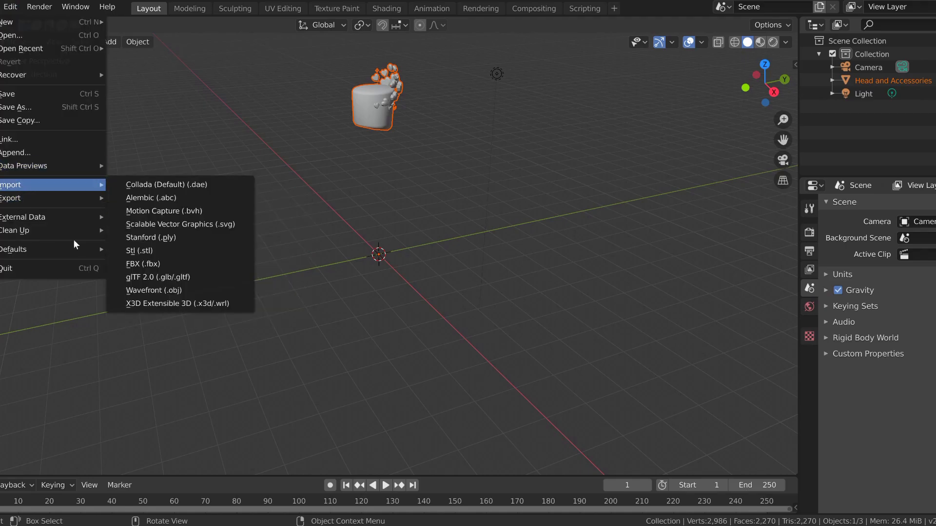
{"action": "left_click", "coordinate": [148, 288]}
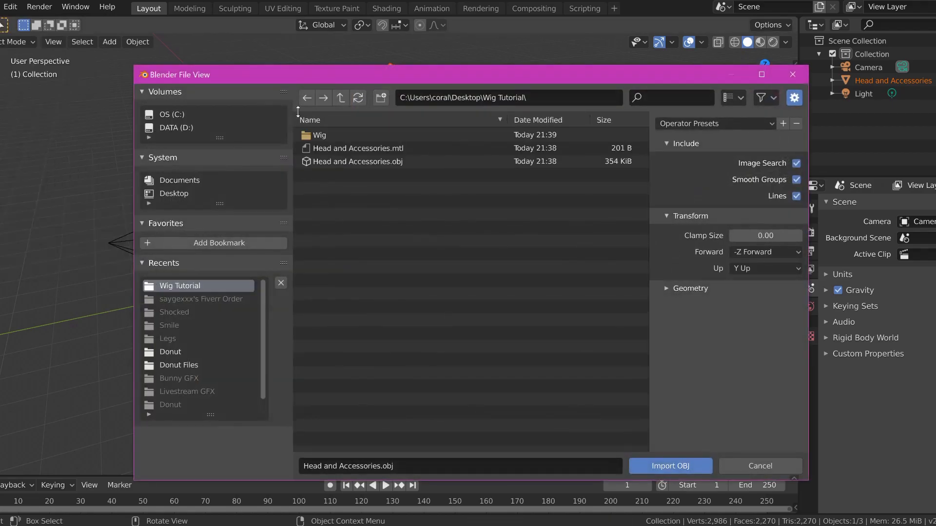
{"action": "double_click", "coordinate": [322, 136]}
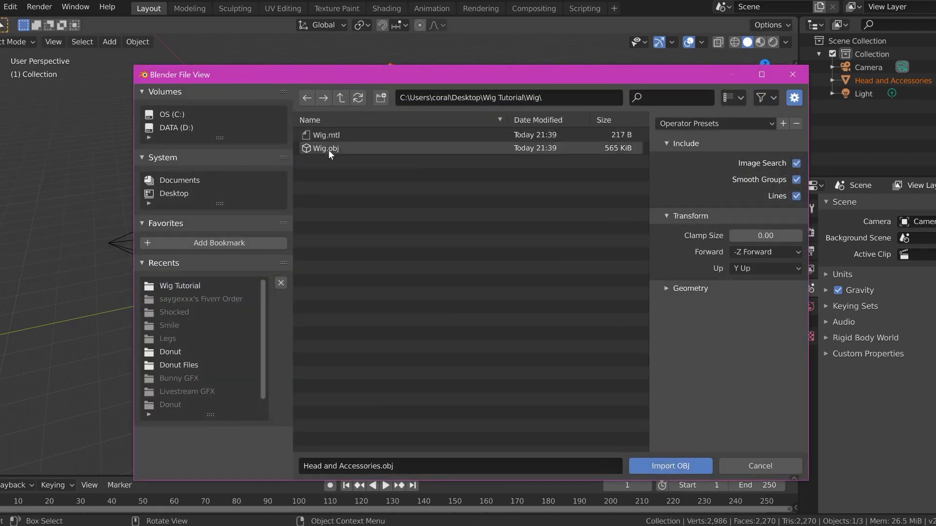
{"action": "double_click", "coordinate": [328, 150]}
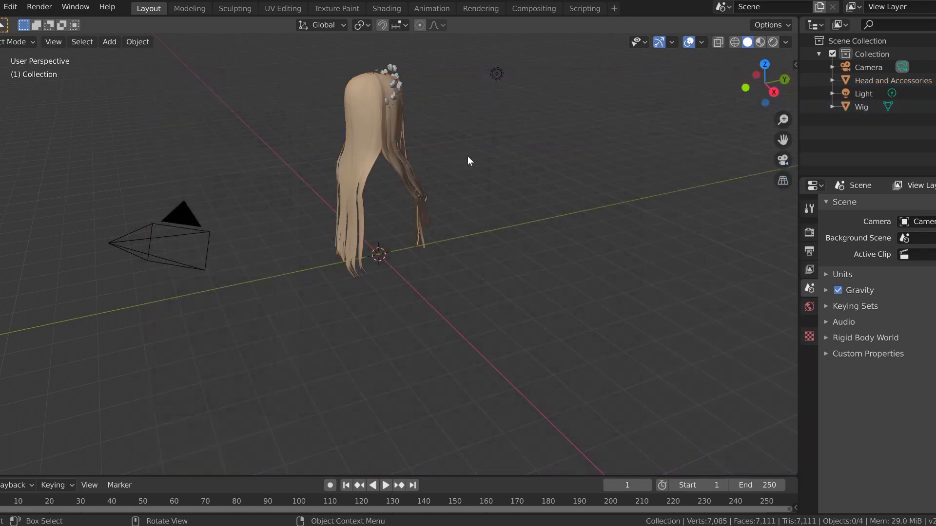
Step: Display the imported head and wig from the front in Material Preview, check Rendered shading, and return to Material Preview
{"action": "key", "text": "shift+grave"}
{"action": "key", "text": "w"}
{"action": "key", "text": "d"}
{"action": "key", "text": "s"}
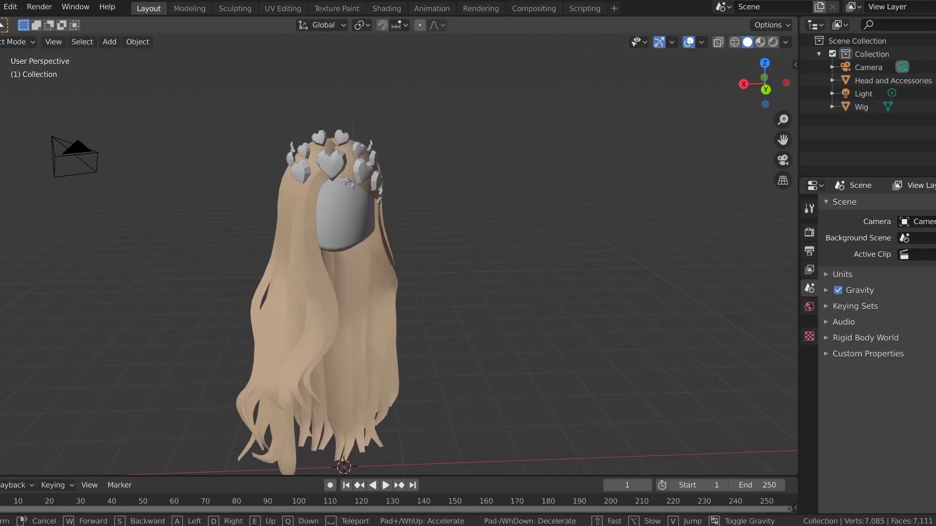
{"action": "key", "text": "w"}
{"action": "key", "text": "s"}
{"action": "left_click", "coordinate": [378, 254]}
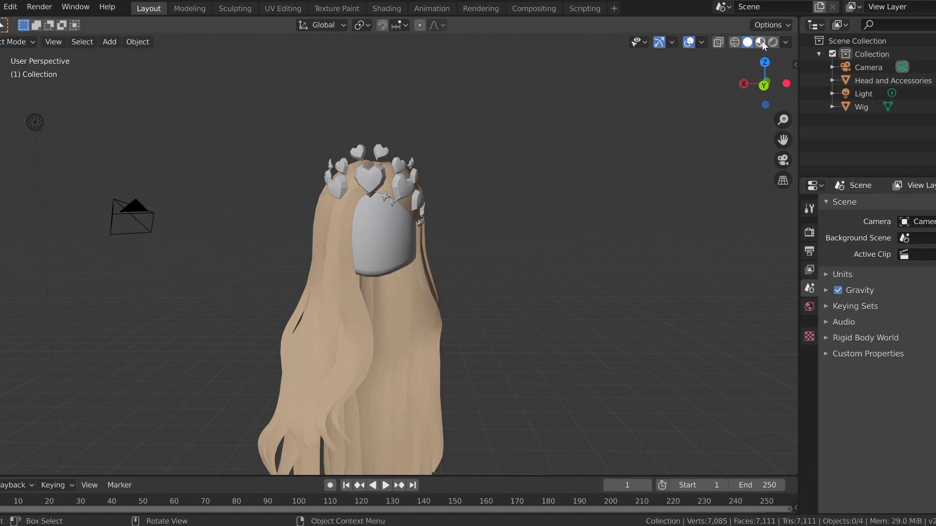
{"action": "left_click", "coordinate": [761, 42]}
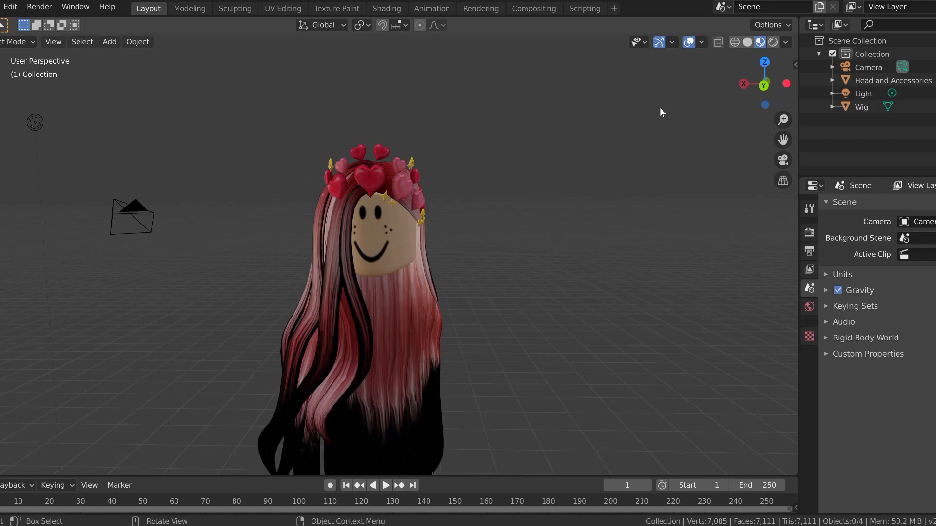
{"action": "left_click", "coordinate": [772, 46]}
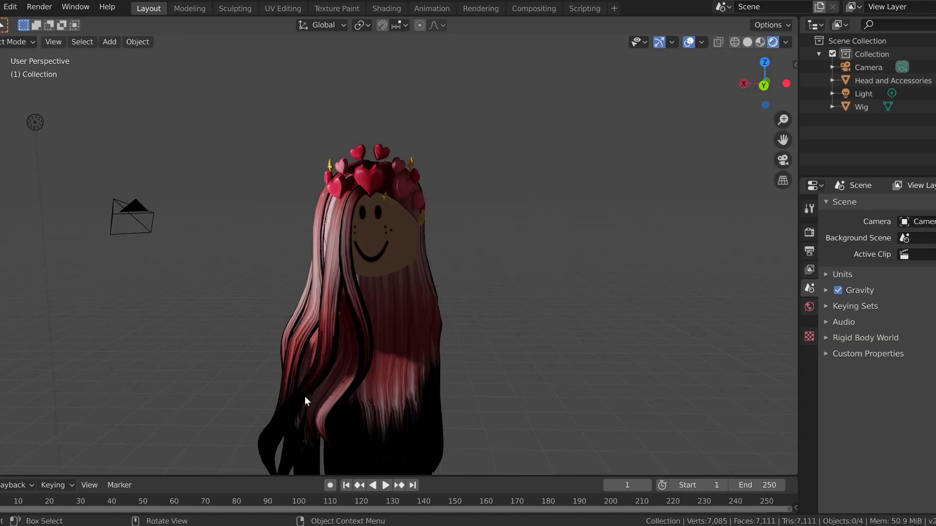
{"action": "left_click", "coordinate": [760, 42]}
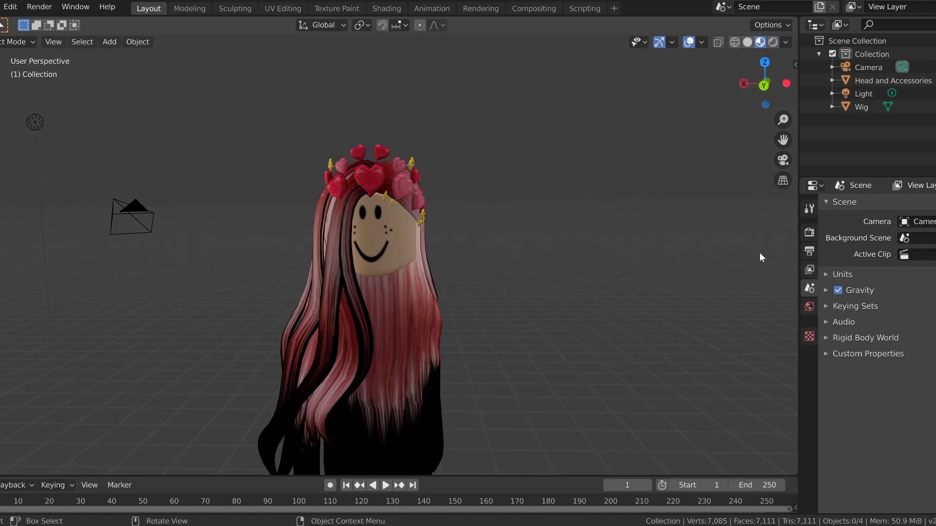
Step: Set the render engine to Cycles, check the models in Rendered shading, and return to Material Preview
{"action": "left_click", "coordinate": [808, 232]}
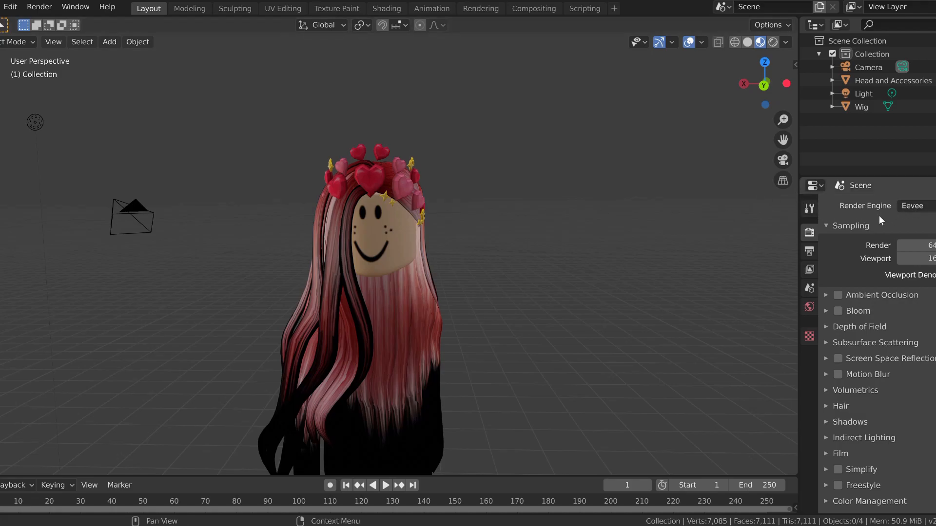
{"action": "left_click", "coordinate": [912, 205]}
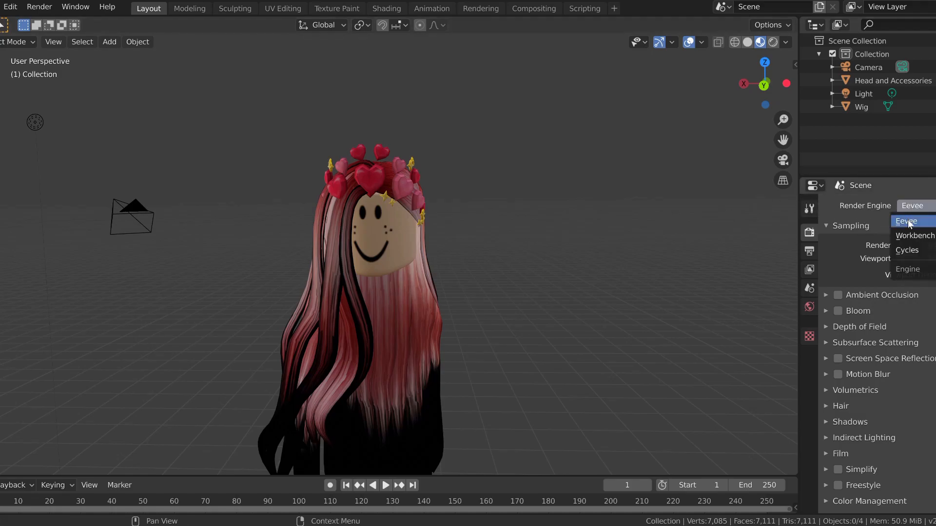
{"action": "left_click", "coordinate": [909, 250]}
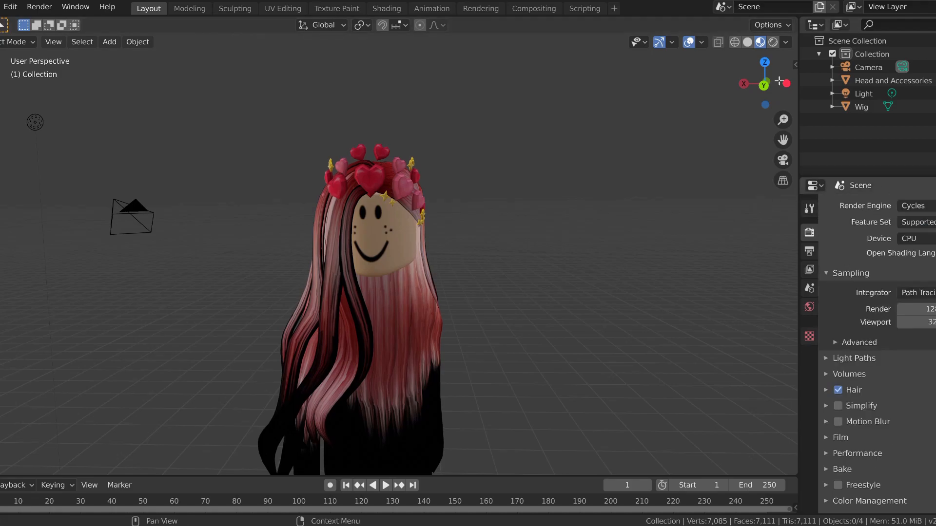
{"action": "left_click", "coordinate": [773, 42]}
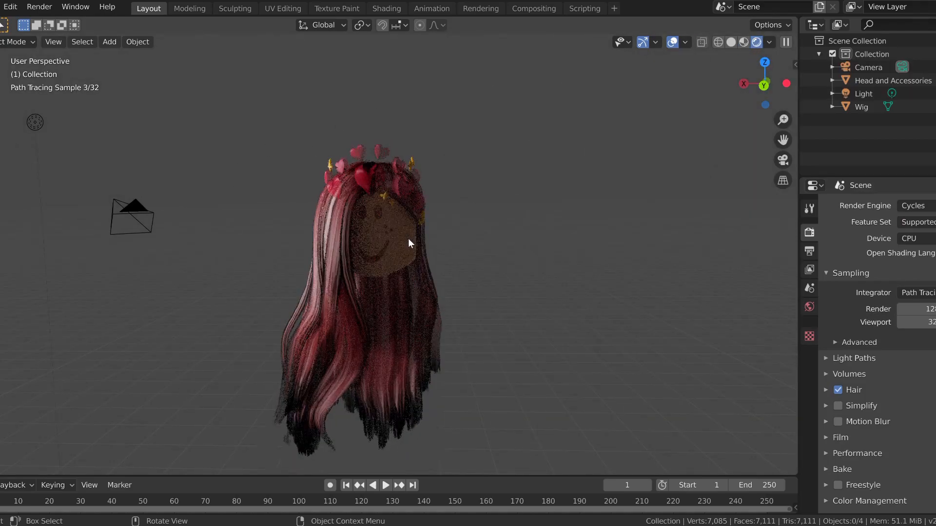
{"action": "left_click", "coordinate": [743, 42]}
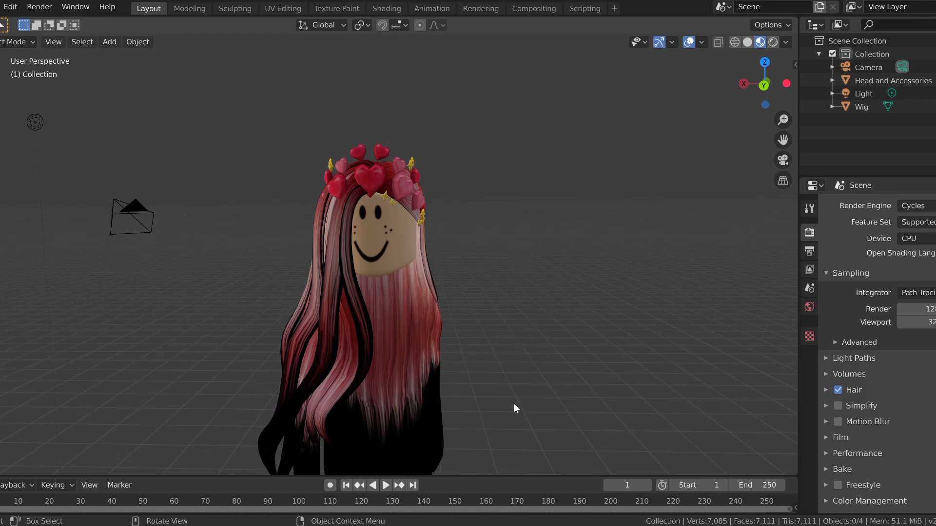
Step: Switch to the desktop and open the Hair Node Setup image for reference
{"action": "left_click", "coordinate": [497, 525]}
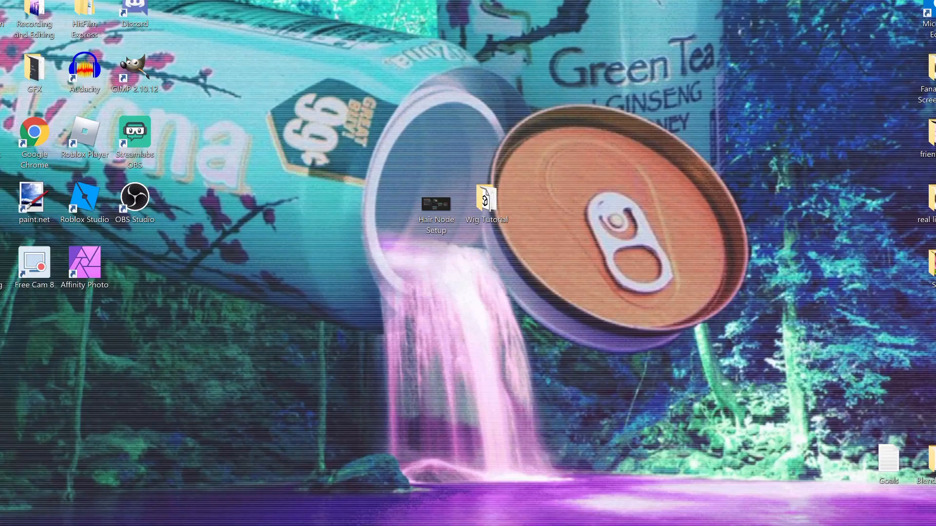
{"action": "double_click", "coordinate": [447, 218]}
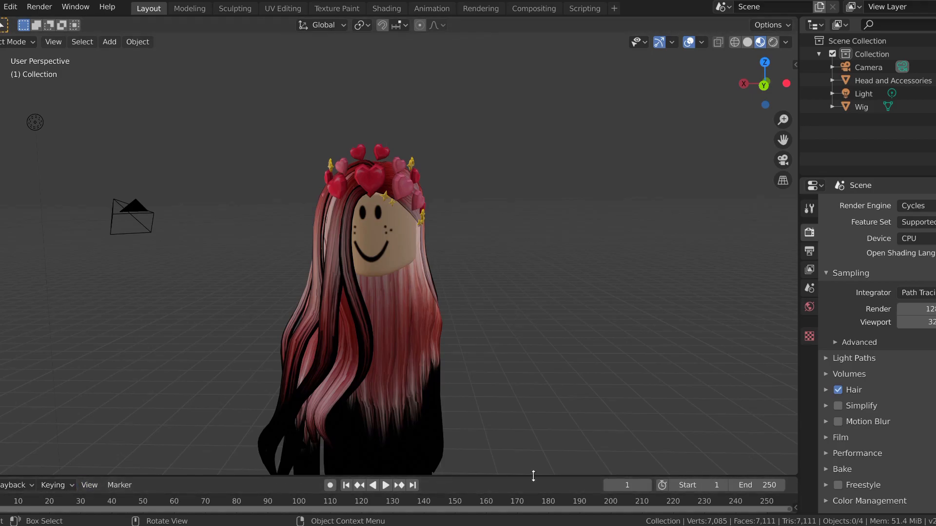
Step: Enlarge the timeline area, change it to the Shader Editor, and briefly check the models in Rendered shading
{"action": "left_click_drag", "start_coordinate": [524, 477], "coordinate": [481, 303]}
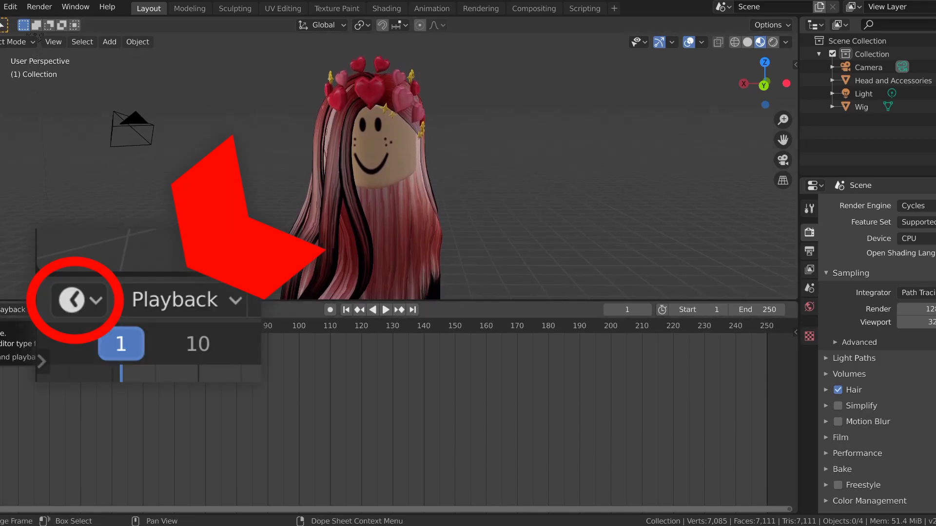
{"action": "left_click", "coordinate": [0, 310]}
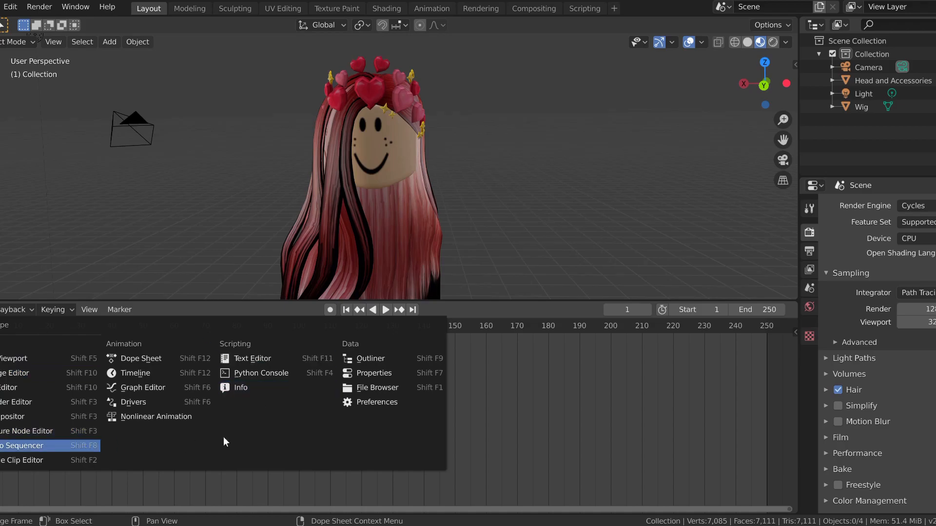
{"action": "left_click", "coordinate": [32, 403]}
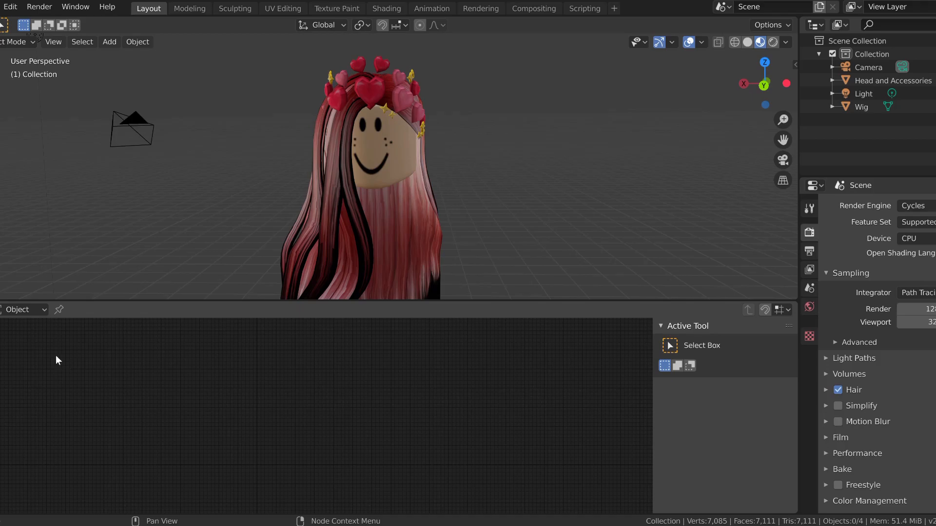
{"action": "left_click", "coordinate": [770, 43]}
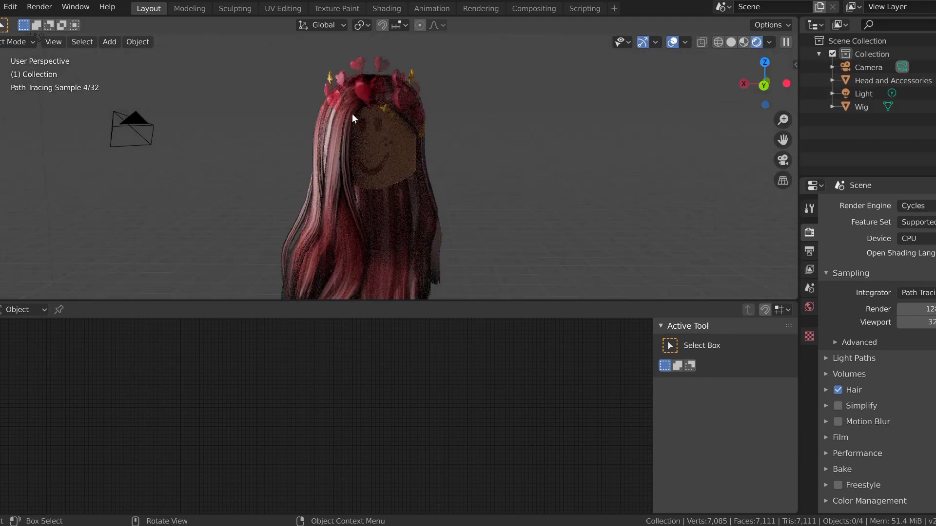
{"action": "left_click", "coordinate": [744, 42]}
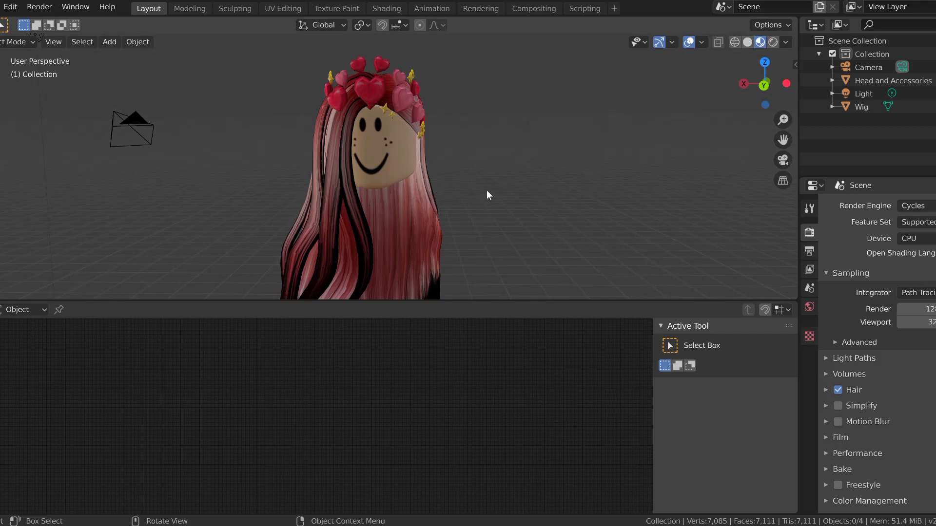
Step: Select the head and accessories model and enlarge the Shader Editor to inspect its material nodes
{"action": "left_click", "coordinate": [377, 139]}
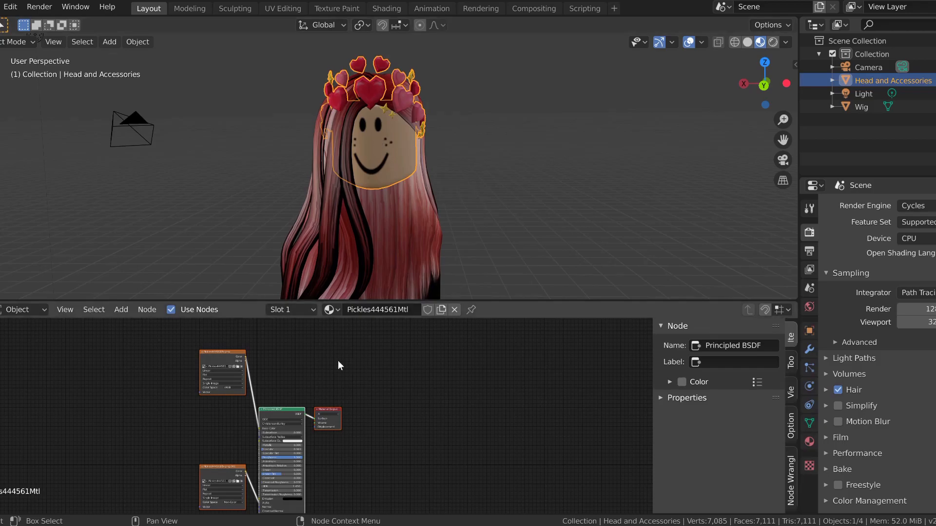
{"action": "left_click_drag", "start_coordinate": [587, 301], "coordinate": [438, 266]}
{"action": "scroll", "coordinate": [293, 419], "scroll_direction": "up", "scroll_amount": 3}
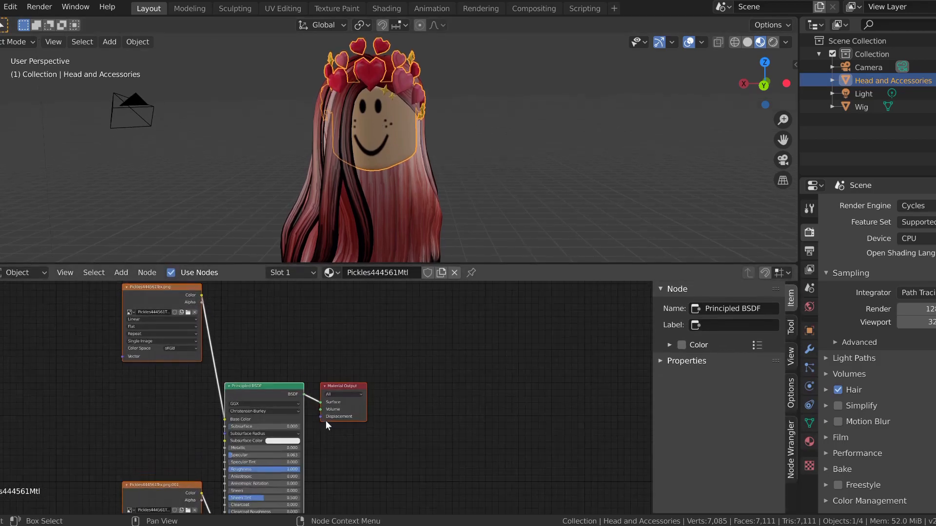
{"action": "scroll", "coordinate": [224, 403], "scroll_direction": "down", "scroll_amount": 2}
{"action": "scroll", "coordinate": [248, 416], "scroll_direction": "up", "scroll_amount": 1}
{"action": "scroll", "coordinate": [248, 417], "scroll_direction": "down", "scroll_amount": 2}
{"action": "scroll", "coordinate": [245, 412], "scroll_direction": "up", "scroll_amount": 2}
{"action": "scroll", "coordinate": [246, 414], "scroll_direction": "down", "scroll_amount": 3}
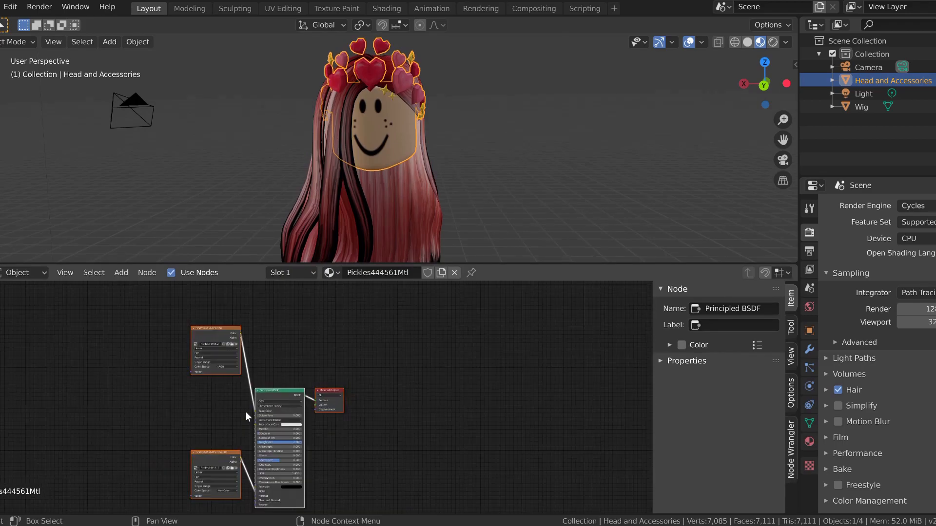
Step: Move the Material Output and the color image texture away from the Principled BSDF in the head material
{"action": "scroll", "coordinate": [248, 412], "scroll_direction": "up", "scroll_amount": 4}
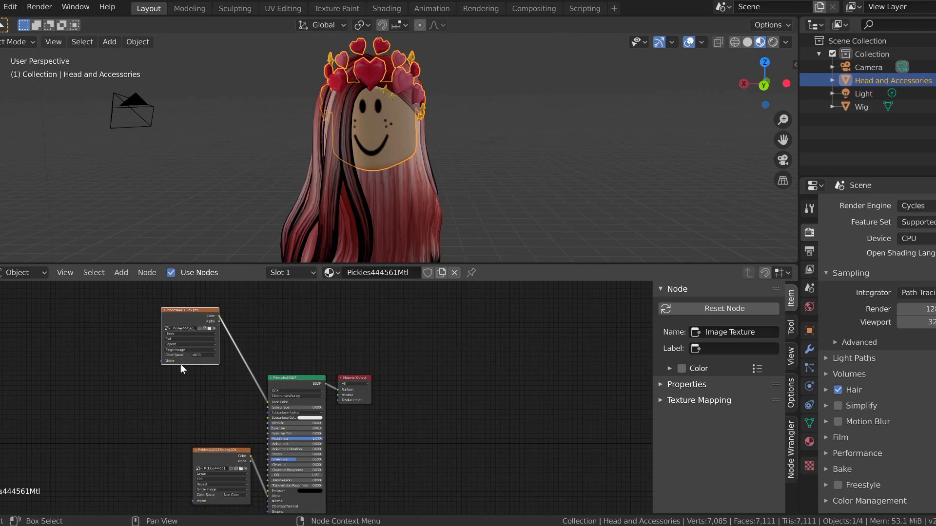
{"action": "left_click_drag", "start_coordinate": [350, 390], "coordinate": [390, 372]}
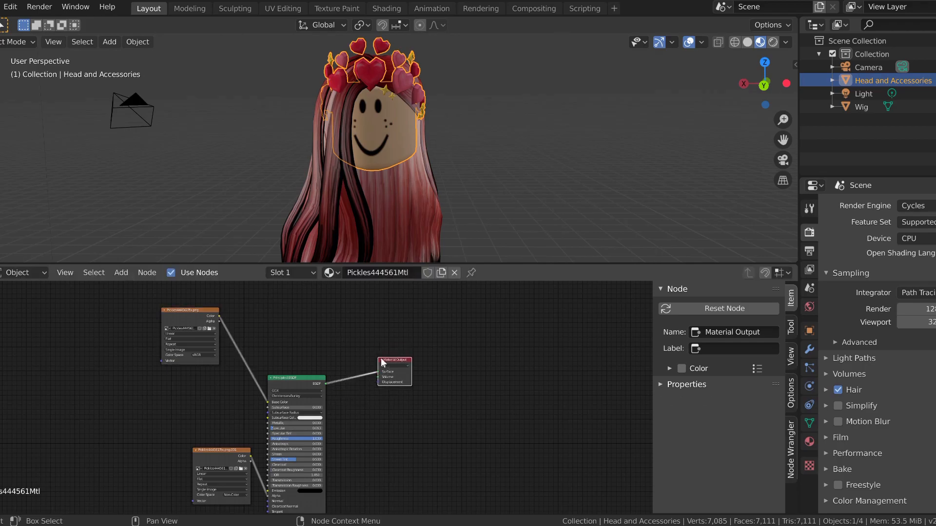
{"action": "left_click_drag", "start_coordinate": [210, 320], "coordinate": [156, 341]}
Step: Delete the image texture feeding the head material's Alpha, then check the models in Rendered shading and return to Material Preview
{"action": "left_click_drag", "start_coordinate": [210, 453], "coordinate": [180, 417]}
{"action": "right_click", "coordinate": [177, 418]}
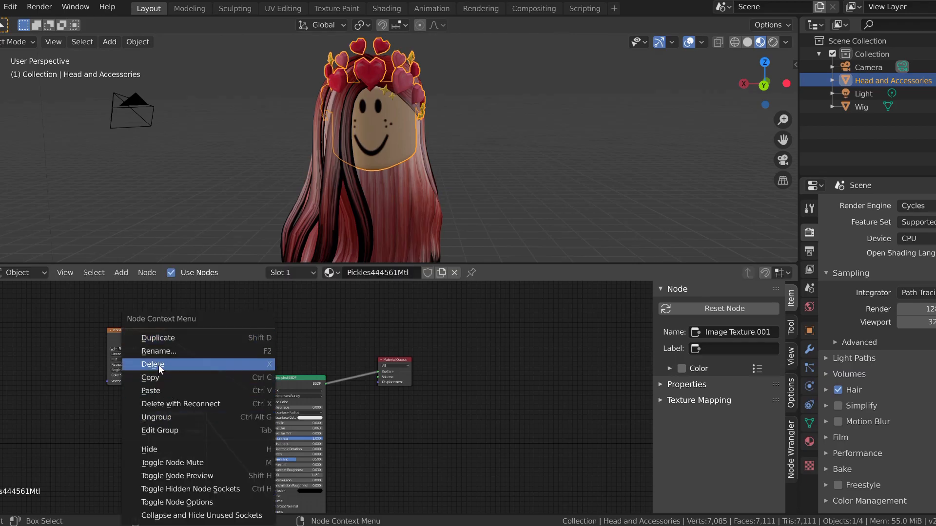
{"action": "left_click", "coordinate": [150, 487]}
{"action": "left_click", "coordinate": [189, 423]}
{"action": "key", "text": "x"}
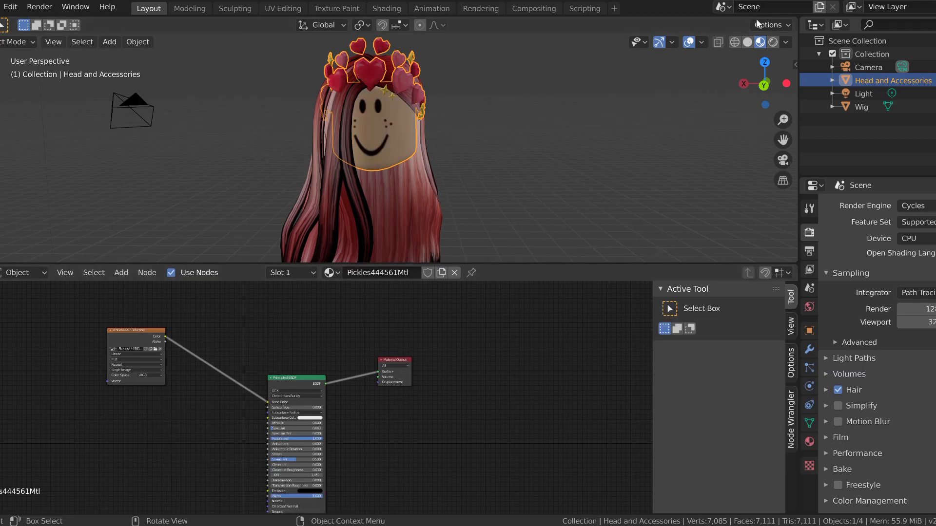
{"action": "left_click", "coordinate": [773, 43]}
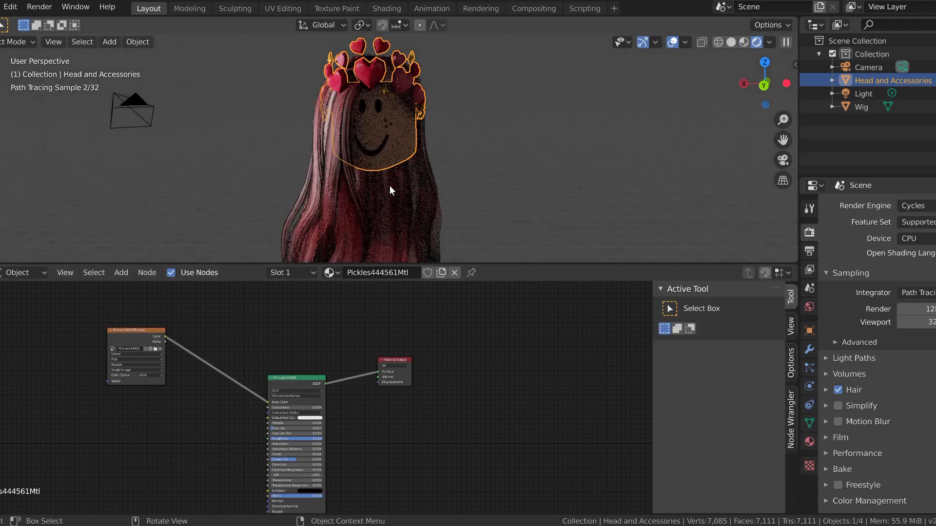
{"action": "left_click", "coordinate": [742, 43]}
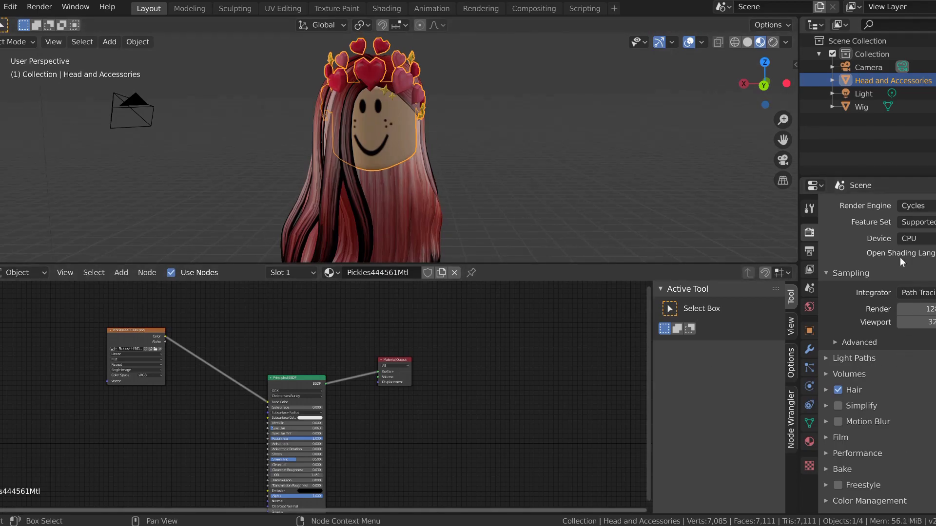
Step: Open the head model's material properties, add two empty material slots and reselect the Pickles444561Mtl slot
{"action": "left_click", "coordinate": [809, 442]}
{"action": "left_click_drag", "start_coordinate": [895, 221], "coordinate": [870, 241]}
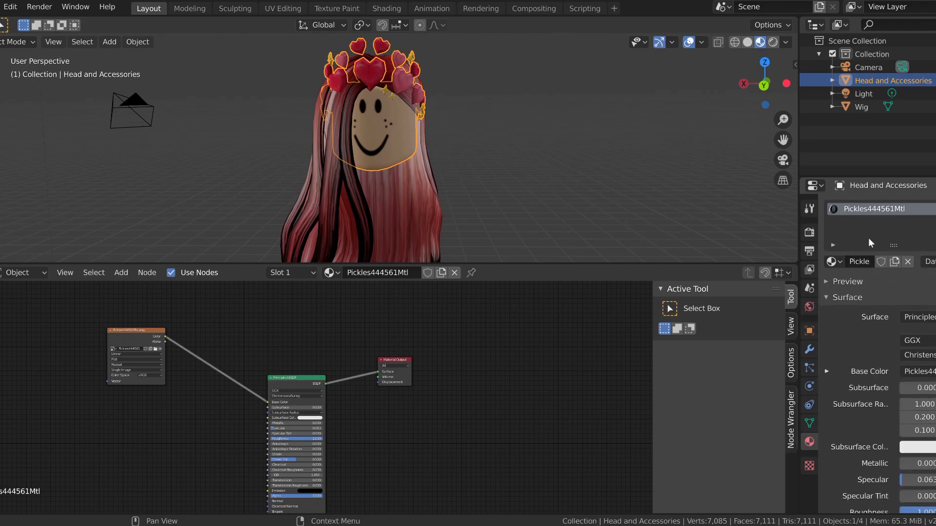
{"action": "left_click", "coordinate": [935, 209]}
{"action": "left_click", "coordinate": [935, 209]}
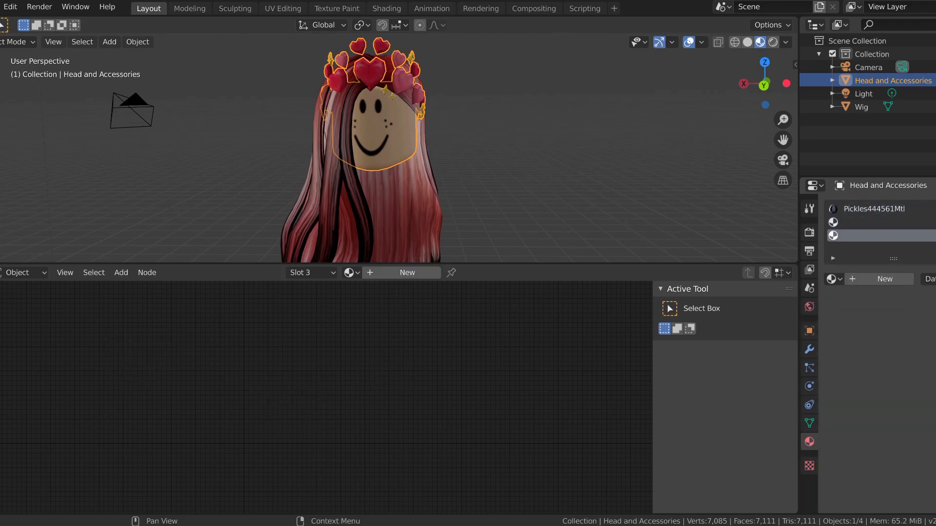
{"action": "left_click", "coordinate": [869, 227]}
{"action": "left_click", "coordinate": [867, 212]}
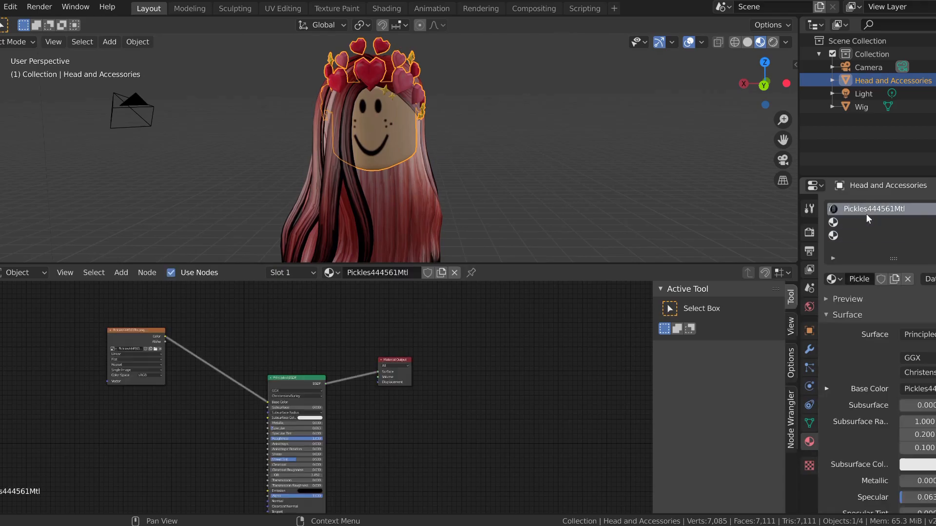
Step: Remove the two empty material slots from the head model and shorten the slot list
{"action": "left_click", "coordinate": [861, 224]}
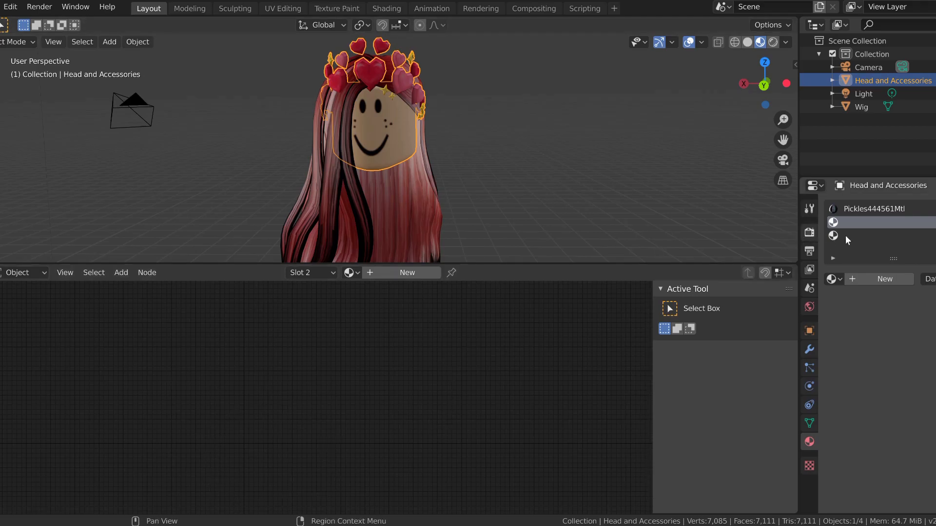
{"action": "left_click", "coordinate": [935, 222]}
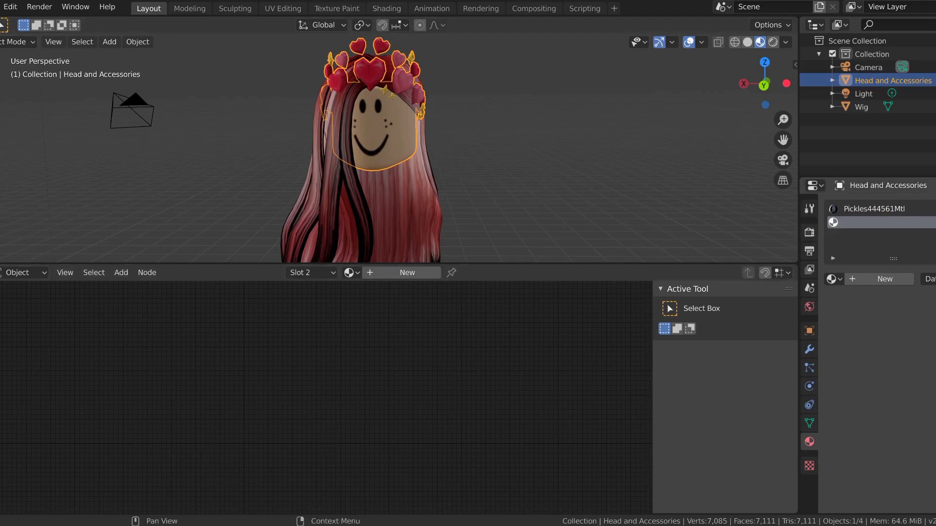
{"action": "left_click", "coordinate": [935, 222]}
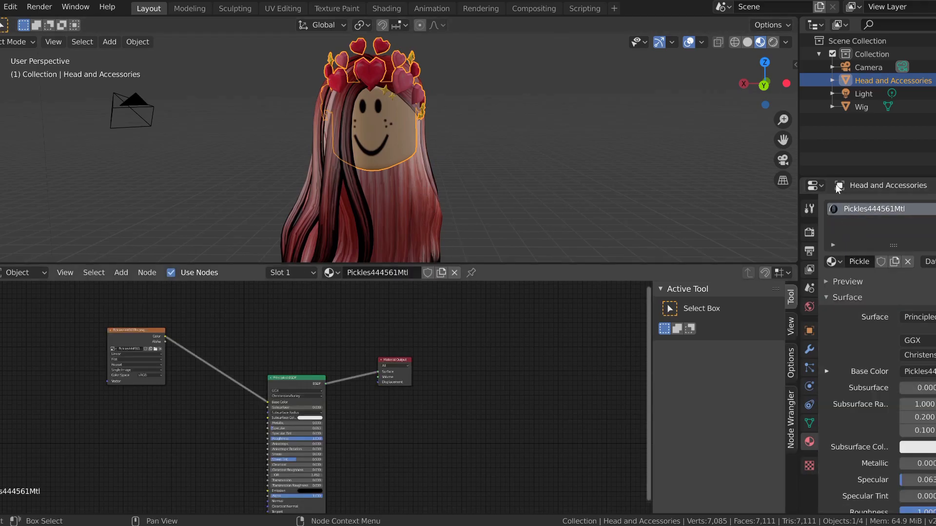
{"action": "left_click_drag", "start_coordinate": [893, 233], "coordinate": [893, 219]}
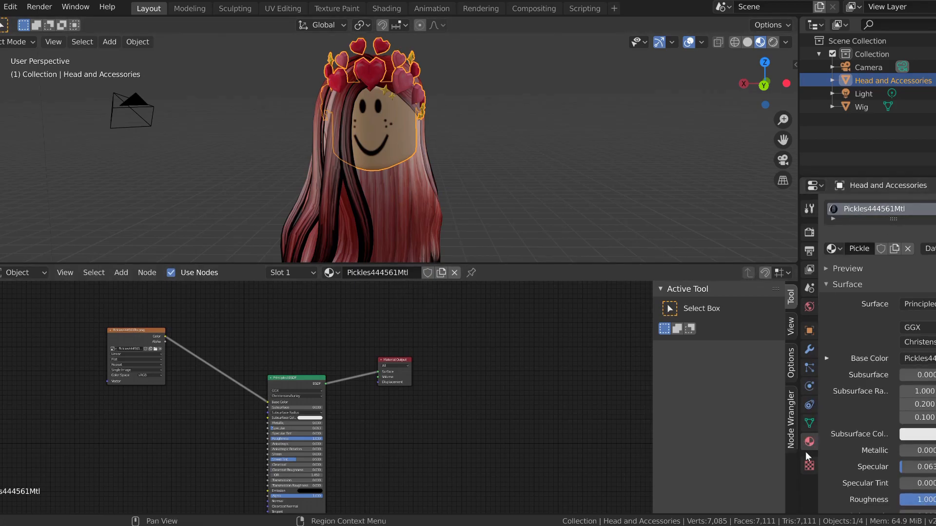
{"action": "mouse_move", "coordinate": [897, 220]}
{"action": "left_mouse_down"}
{"action": "mouse_move", "coordinate": [908, 274]}
{"action": "mouse_move", "coordinate": [887, 218]}
{"action": "left_mouse_up"}
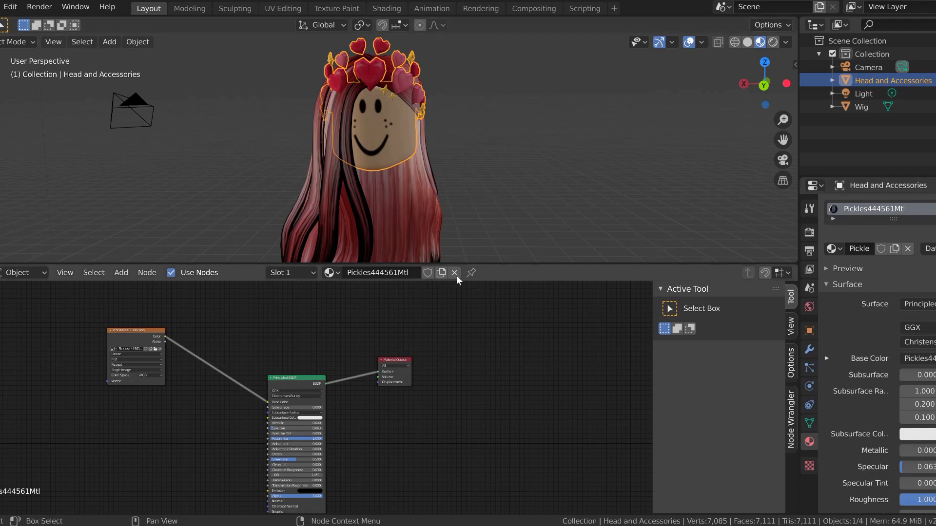
Step: Select the wig and delete the image texture node feeding its Principled BSDF's Alpha
{"action": "left_click", "coordinate": [429, 224]}
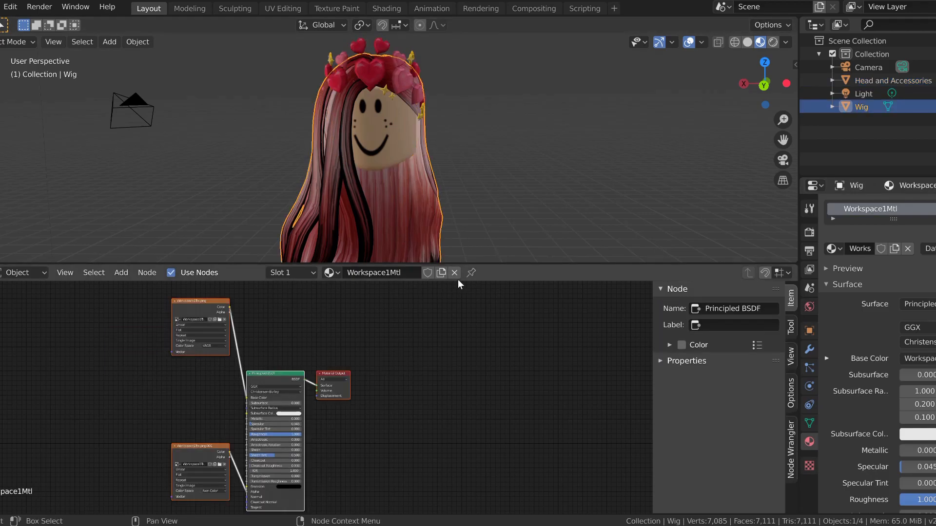
{"action": "left_click", "coordinate": [323, 325]}
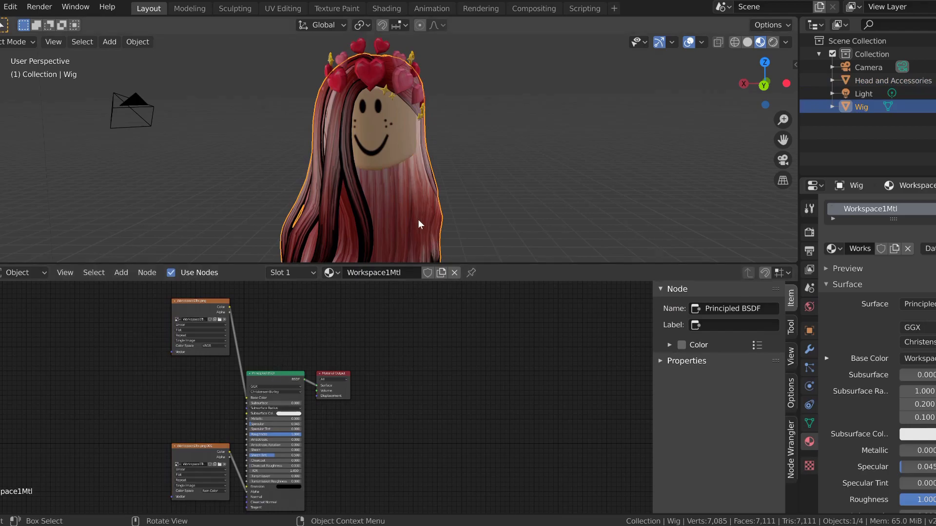
{"action": "left_click_drag", "start_coordinate": [194, 446], "coordinate": [115, 396]}
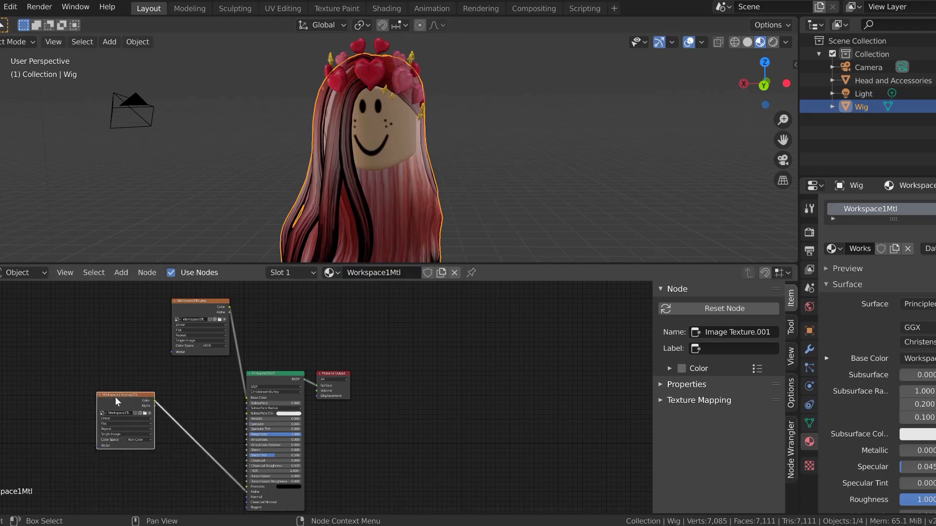
{"action": "key", "text": "Delete"}
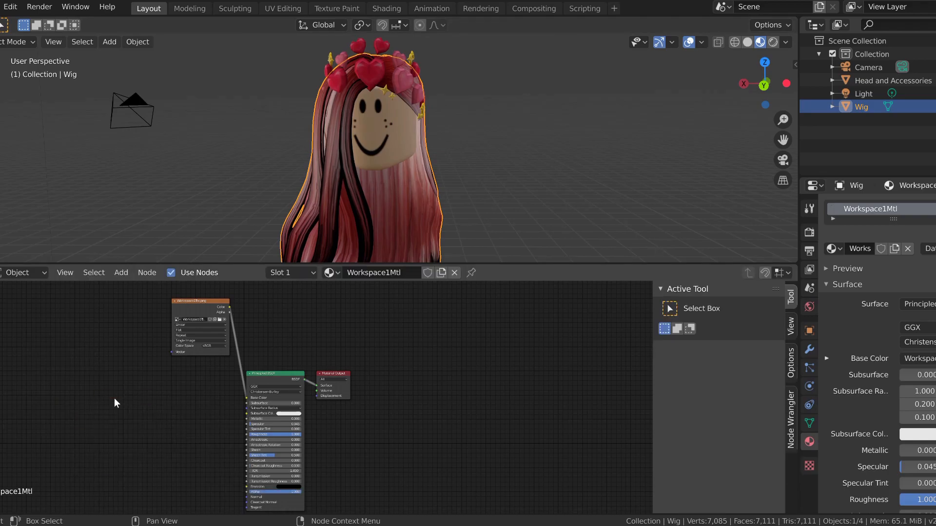
Step: Consult the hair node setup reference image and delete the Principled BSDF node from the wig's material
{"action": "key", "text": "alt+Tab"}
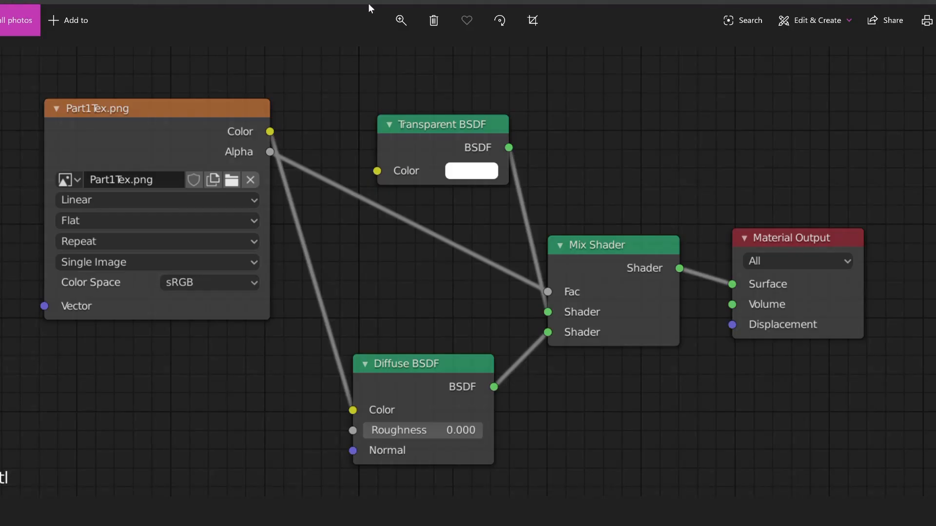
{"action": "key", "text": "alt+Tab"}
{"action": "left_click", "coordinate": [277, 378]}
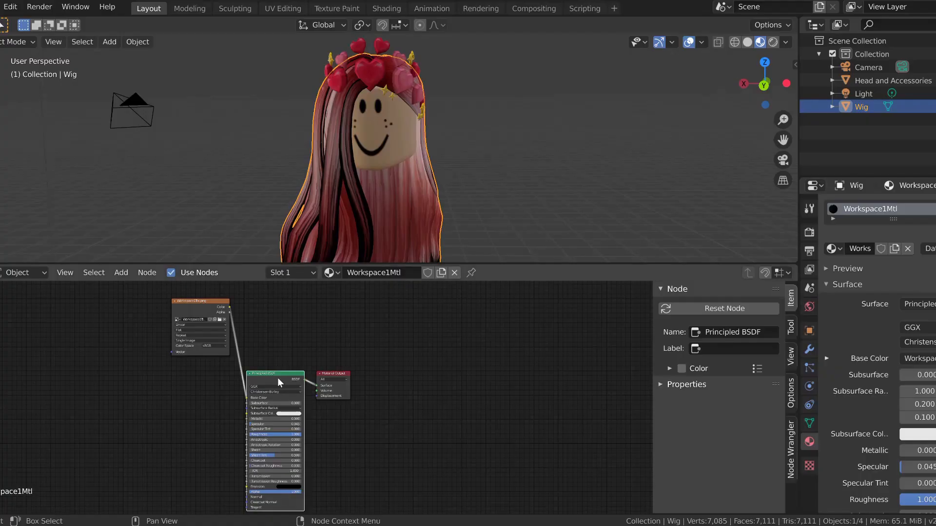
{"action": "key", "text": "g"}
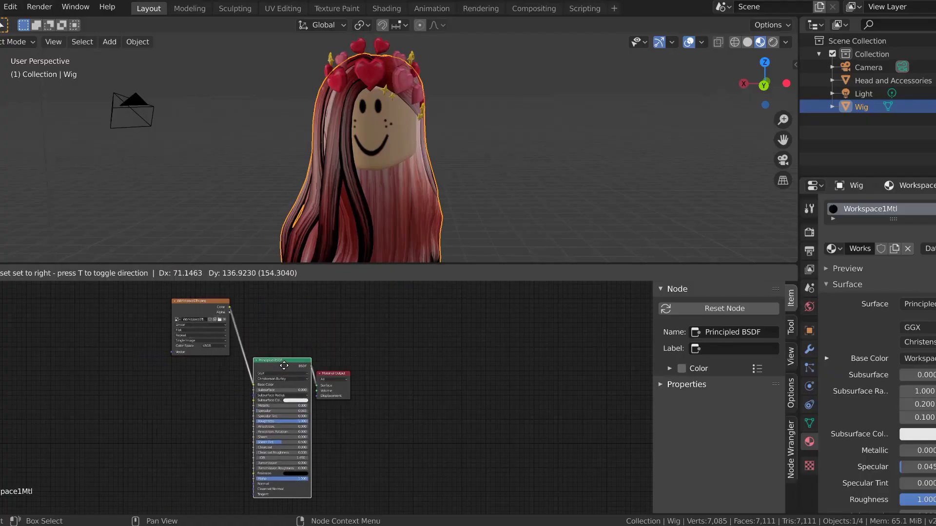
{"action": "left_click", "coordinate": [281, 370]}
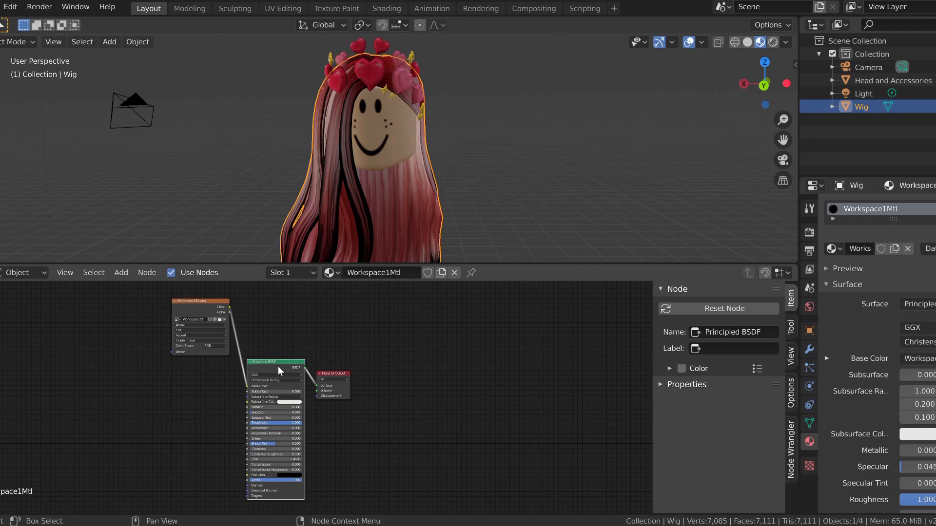
{"action": "key", "text": "x"}
Step: Space the wig's image texture and Material Output nodes apart, leaving room for new shader nodes between them
{"action": "left_click_drag", "start_coordinate": [347, 375], "coordinate": [423, 375]}
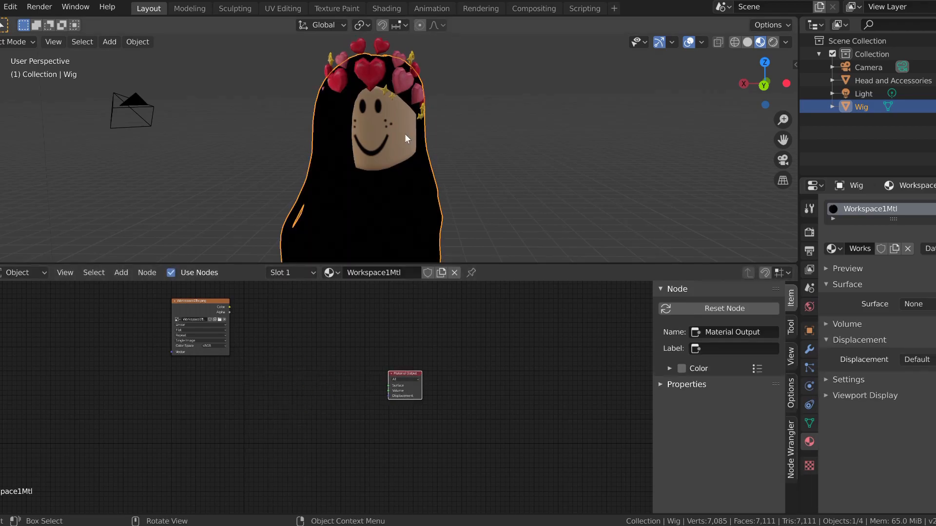
{"action": "left_click_drag", "start_coordinate": [208, 309], "coordinate": [234, 356]}
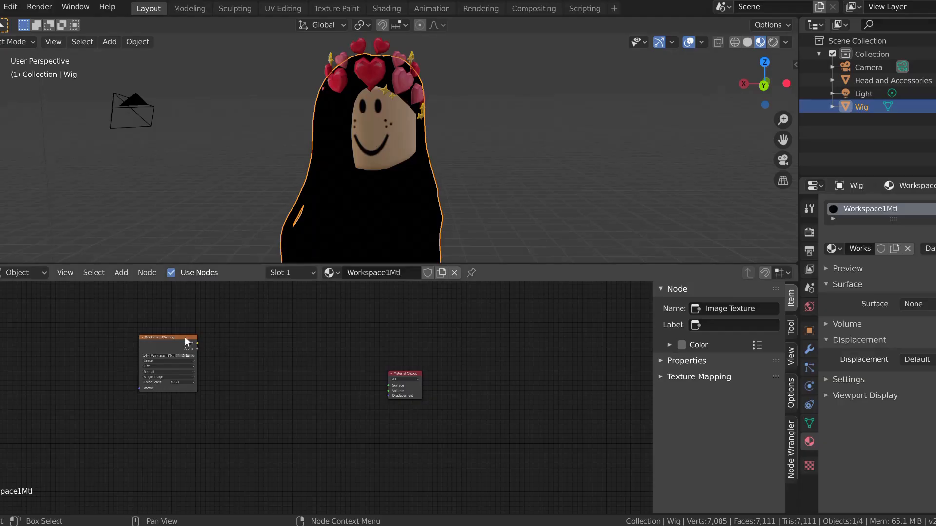
{"action": "left_click_drag", "start_coordinate": [187, 341], "coordinate": [182, 420]}
{"action": "left_click_drag", "start_coordinate": [419, 374], "coordinate": [427, 401]}
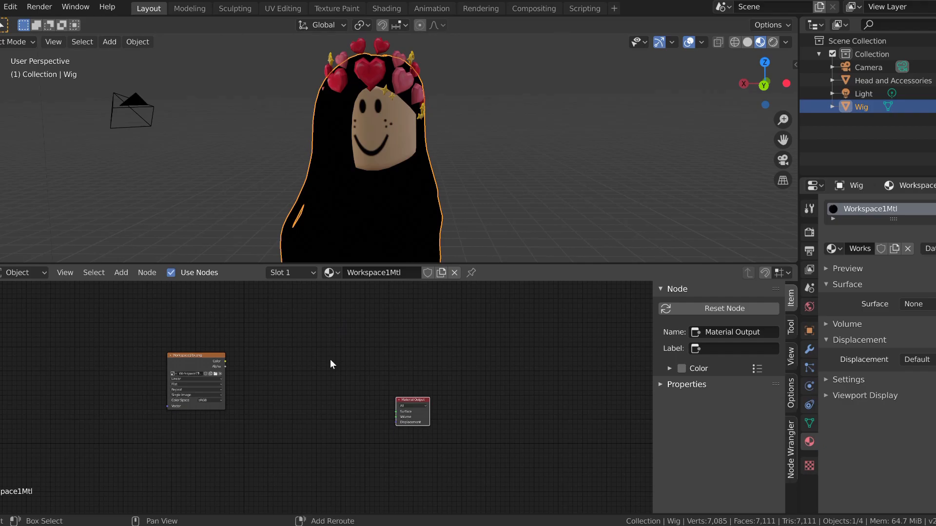
Step: Add a Transparent BSDF node to the wig material, placed between and above the image texture and Material Output
{"action": "key", "text": "shift+a"}
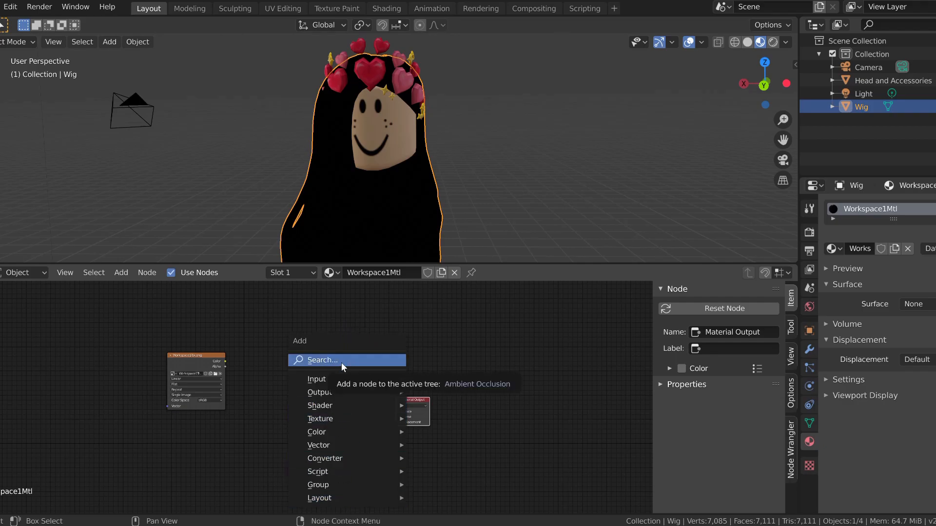
{"action": "left_click", "coordinate": [342, 363]}
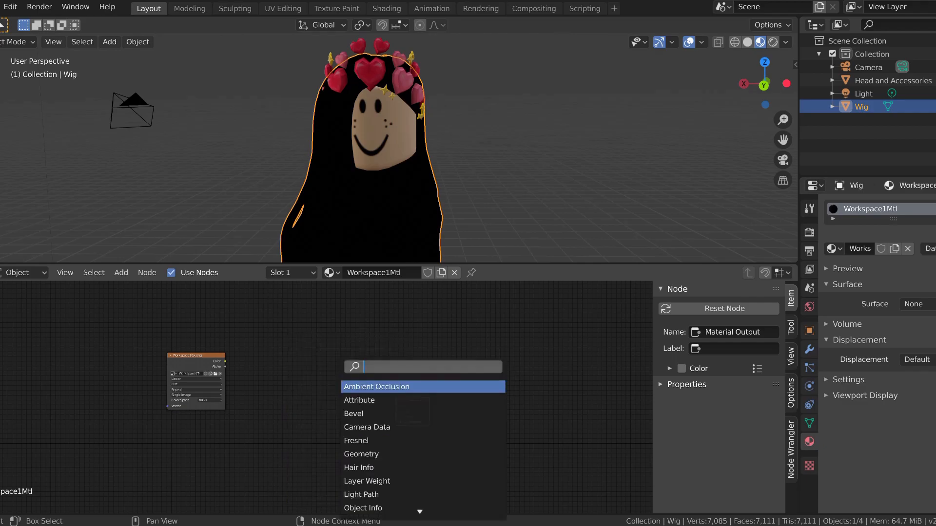
{"action": "type", "text": "trans"}
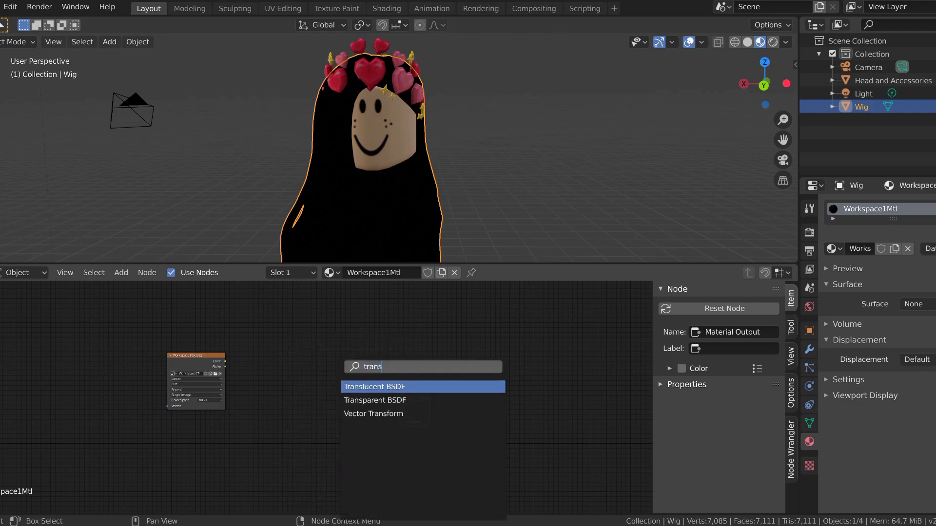
{"action": "key", "text": "Down"}
{"action": "key", "text": "Down"}
{"action": "key", "text": "Up"}
{"action": "key", "text": "Return"}
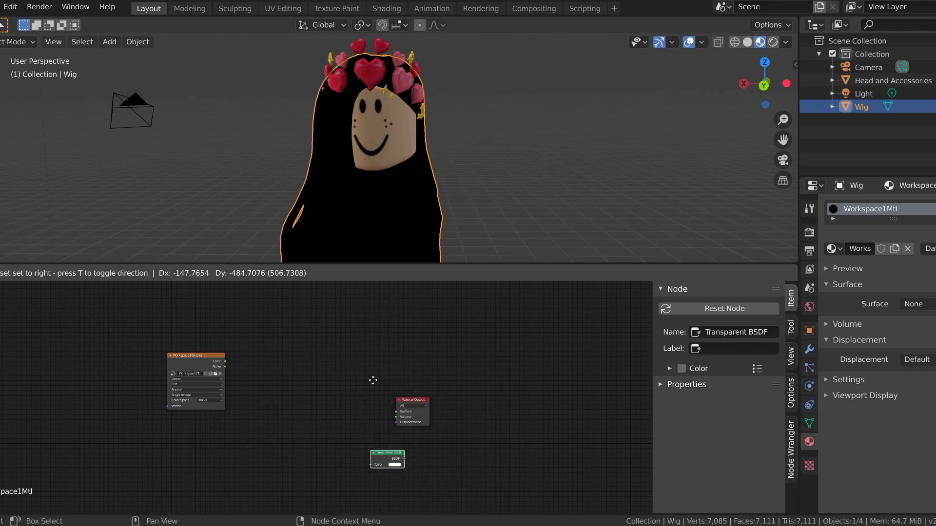
{"action": "left_click", "coordinate": [302, 347]}
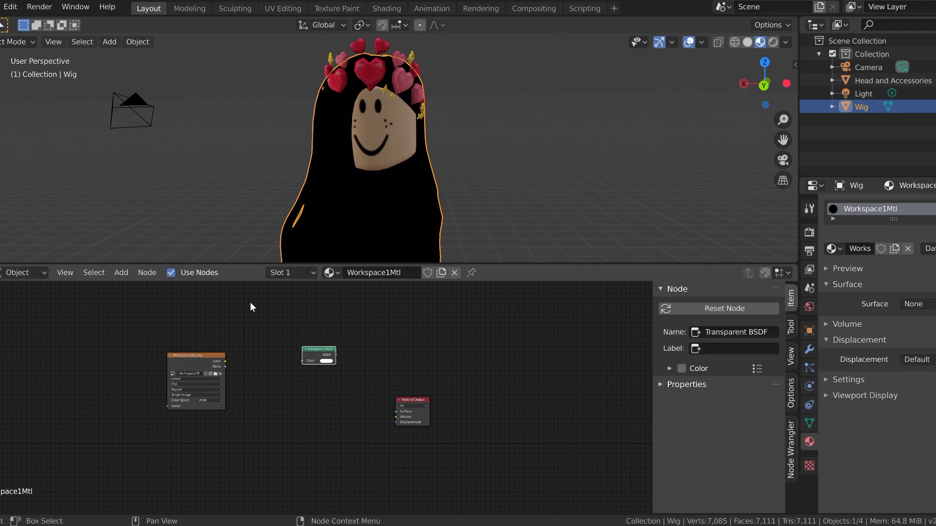
Step: Add a Mix Shader node to the wig material, placed just before the Material Output
{"action": "left_click", "coordinate": [117, 273]}
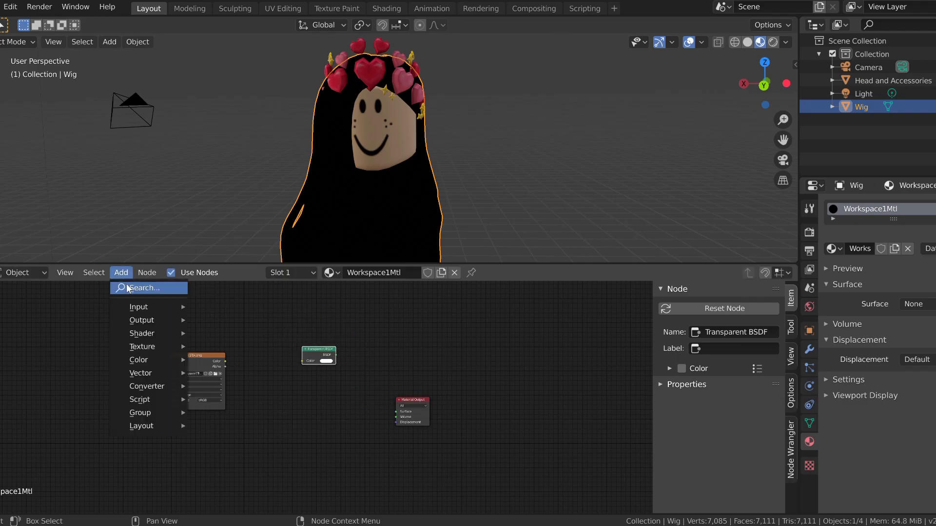
{"action": "key", "text": "shift+a"}
{"action": "left_click", "coordinate": [361, 344]}
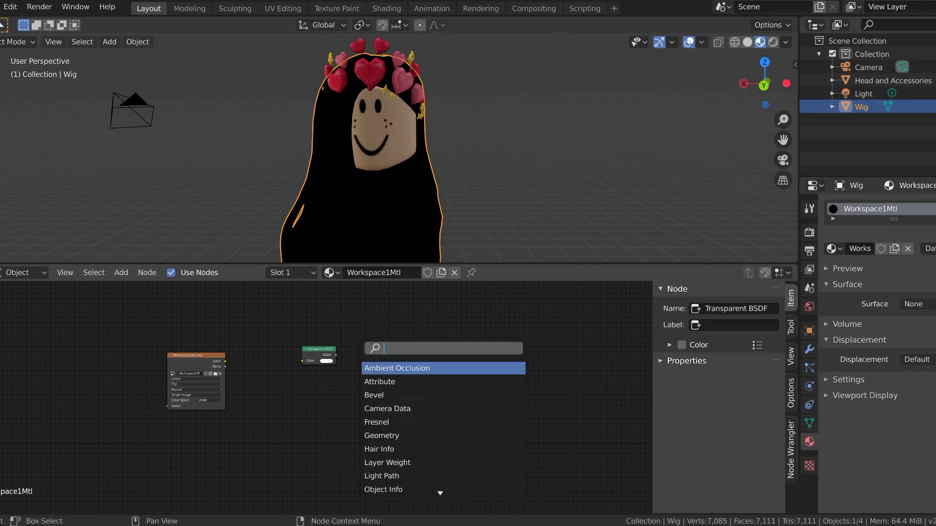
{"action": "type", "text": "mix"}
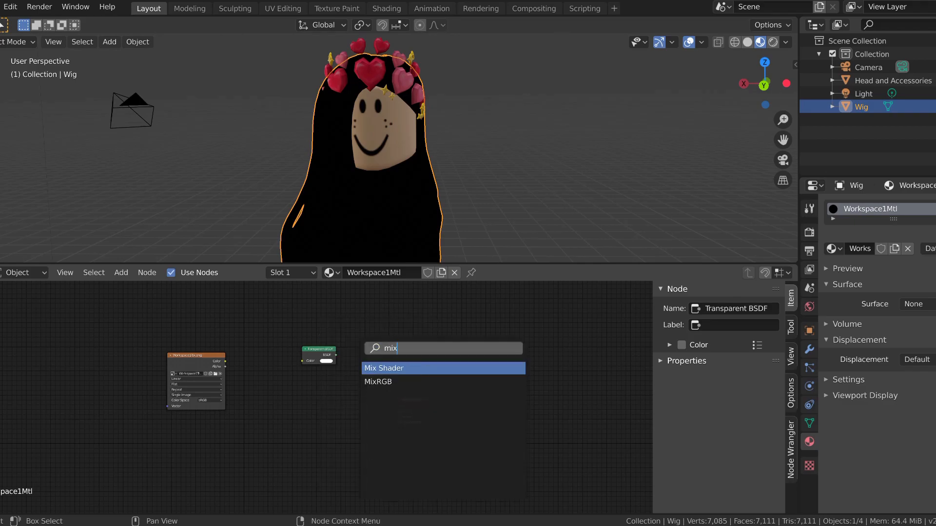
{"action": "left_click", "coordinate": [392, 372]}
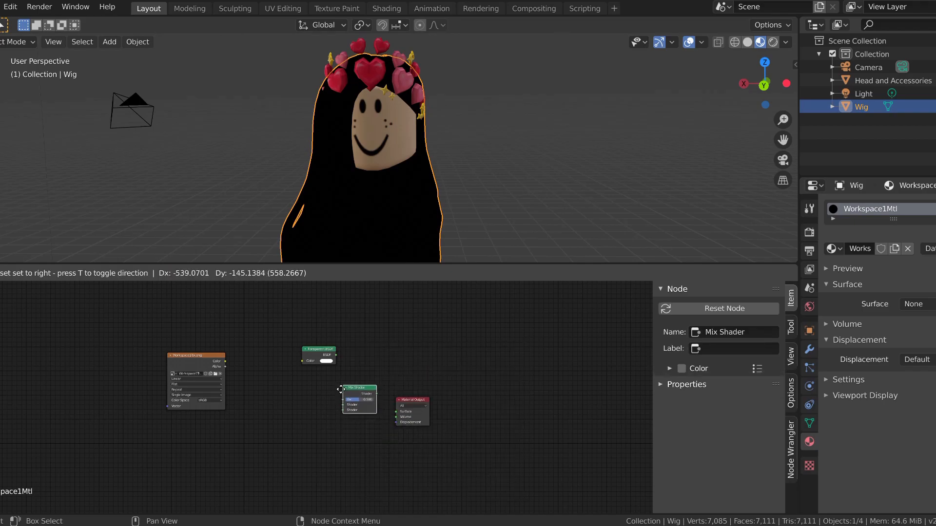
{"action": "left_click", "coordinate": [340, 397]}
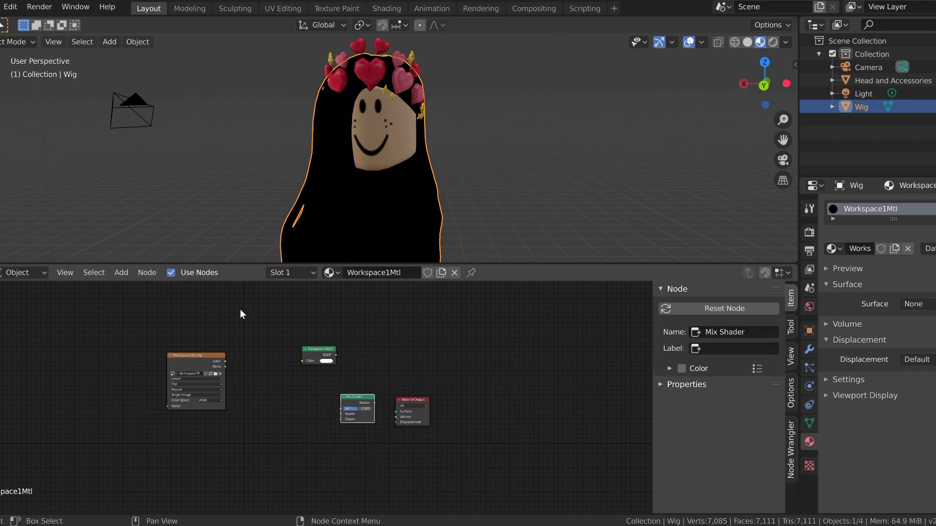
Step: Add a Diffuse BSDF node to the wig material, placed below the Transparent BSDF and Mix Shader nodes
{"action": "left_click", "coordinate": [120, 273]}
{"action": "key", "text": "shift+a"}
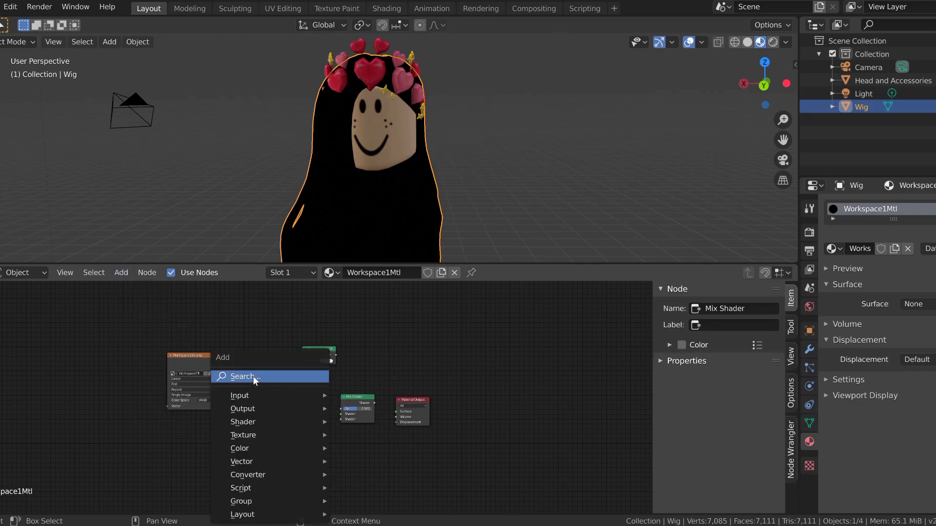
{"action": "left_click", "coordinate": [253, 376]}
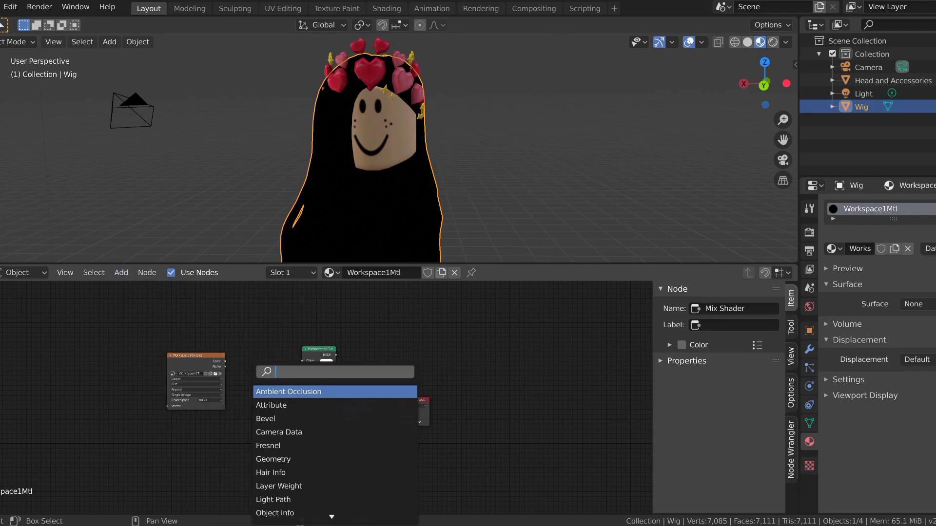
{"action": "type", "text": "diff"}
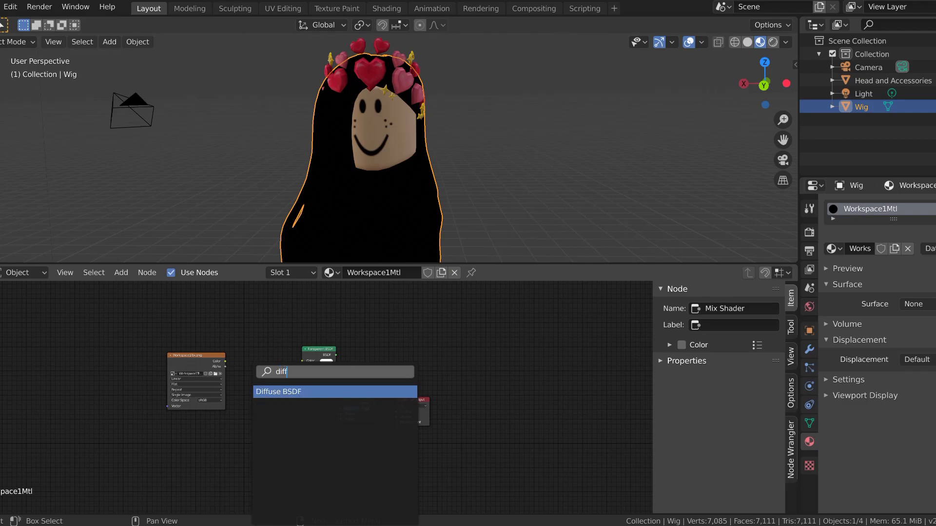
{"action": "left_click", "coordinate": [289, 393]}
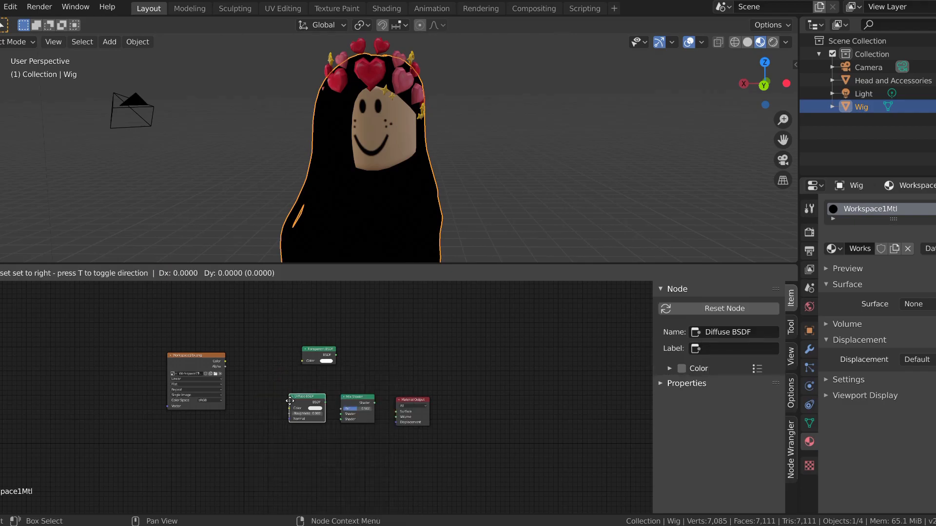
{"action": "left_click", "coordinate": [285, 447]}
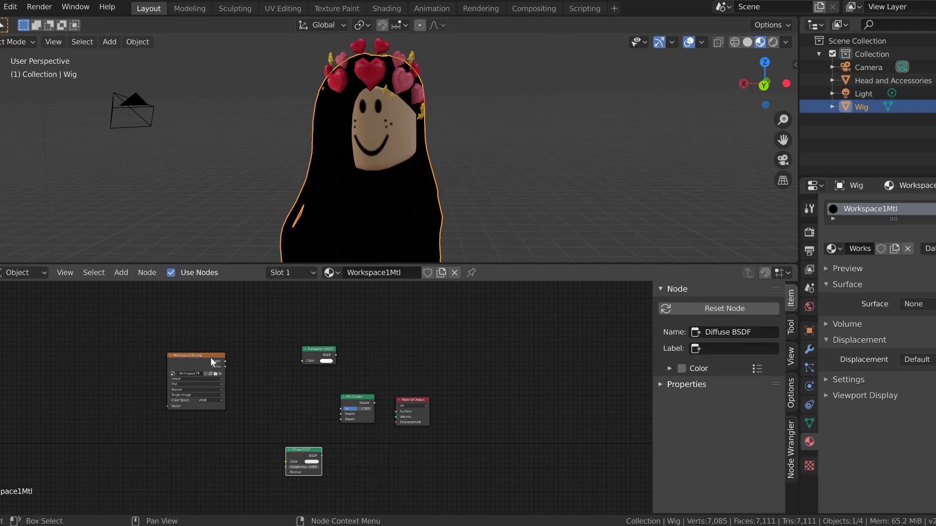
{"action": "key", "text": "shift+a"}
{"action": "left_click", "coordinate": [113, 273]}
{"action": "left_click", "coordinate": [115, 275]}
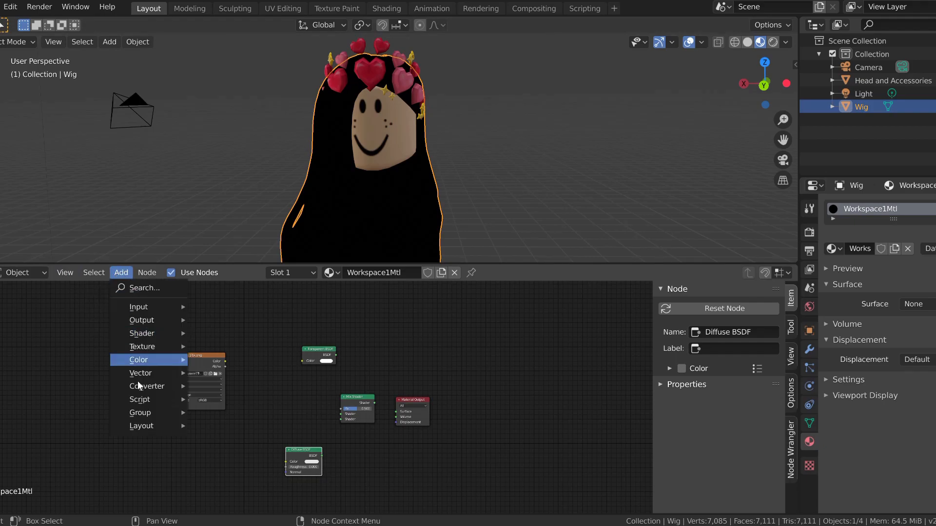
{"action": "key", "text": "shift+a"}
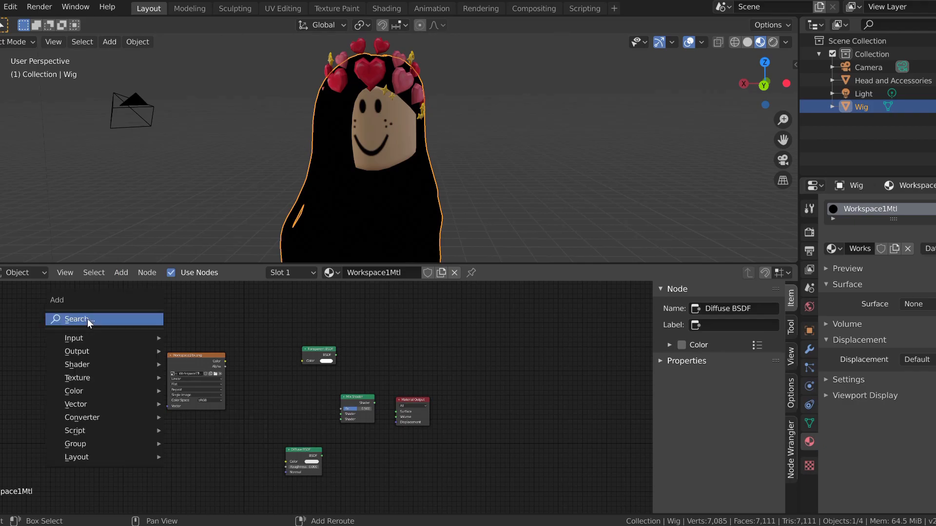
{"action": "key", "text": "Escape"}
{"action": "left_click", "coordinate": [121, 273]}
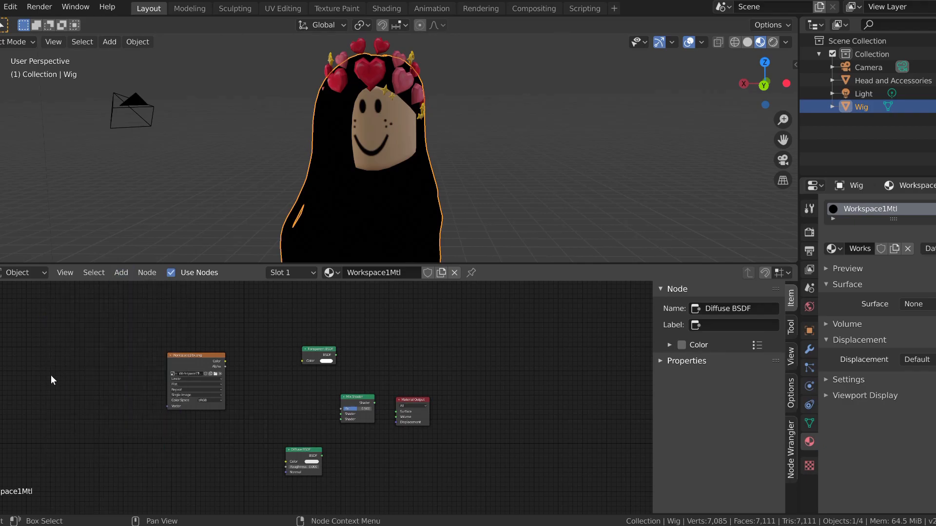
Step: Spread out the Diffuse BSDF, Mix Shader and Transparent BSDF nodes, leaving clear space between them and the Material Output
{"action": "scroll", "coordinate": [272, 417], "scroll_direction": "up", "scroll_amount": 2}
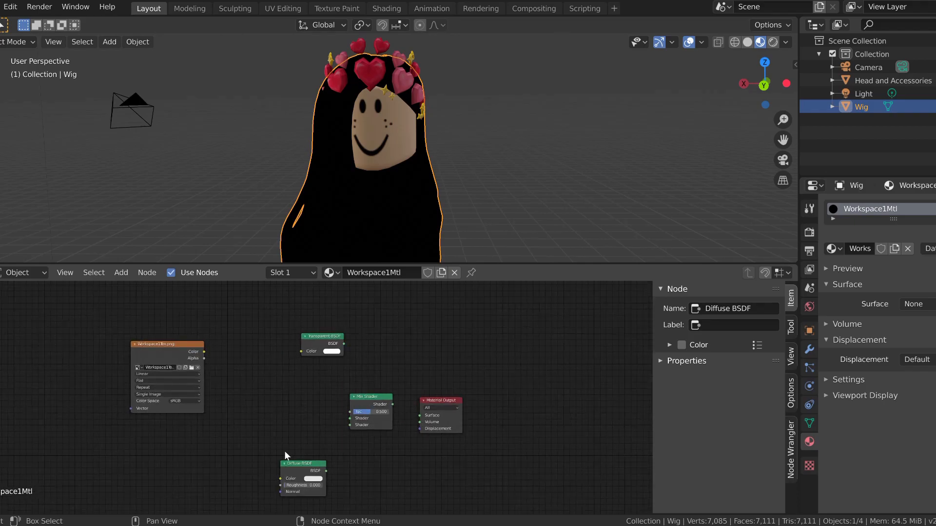
{"action": "left_click_drag", "start_coordinate": [288, 466], "coordinate": [270, 441]}
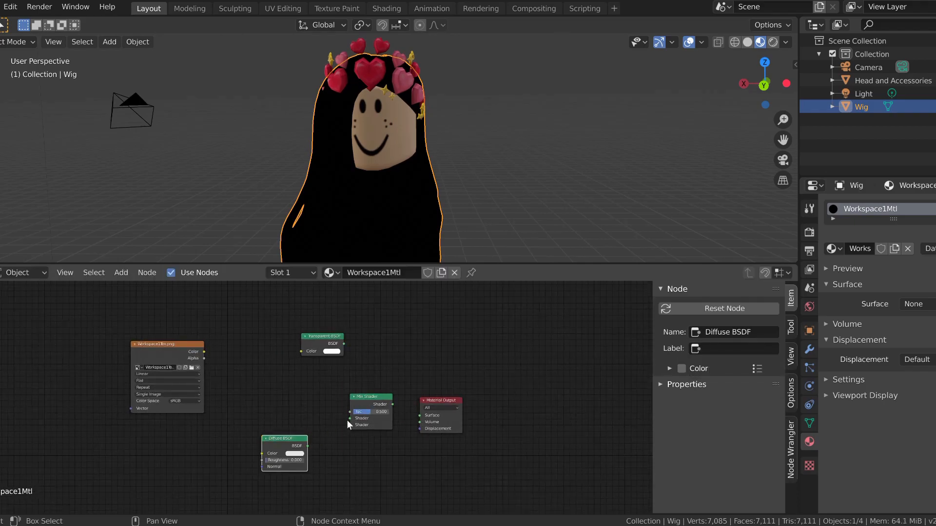
{"action": "left_click_drag", "start_coordinate": [363, 402], "coordinate": [324, 396]}
{"action": "left_click_drag", "start_coordinate": [323, 344], "coordinate": [292, 338]}
{"action": "left_click", "coordinate": [326, 396]}
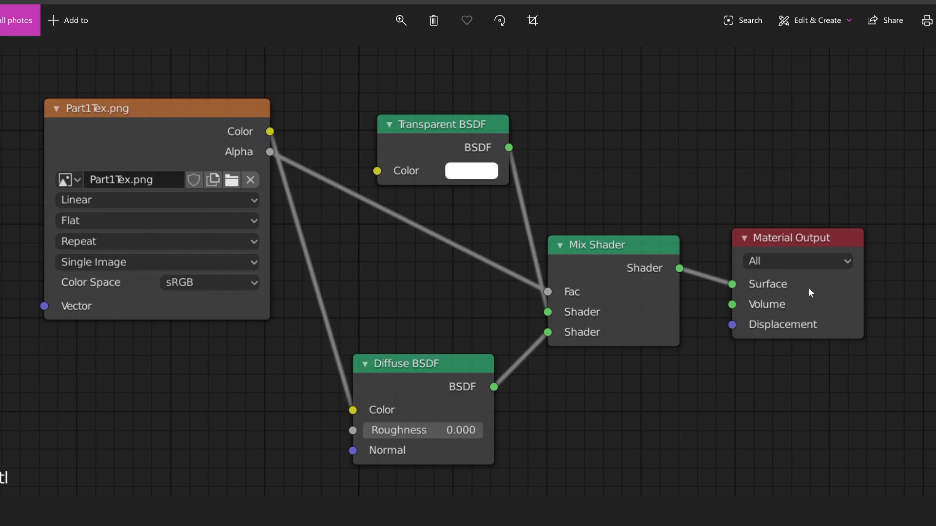
Step: Following the hair node setup reference image, connect the Mix Shader's Shader output to the Material Output's Surface input
{"action": "mouse_move", "coordinate": [497, 525]}
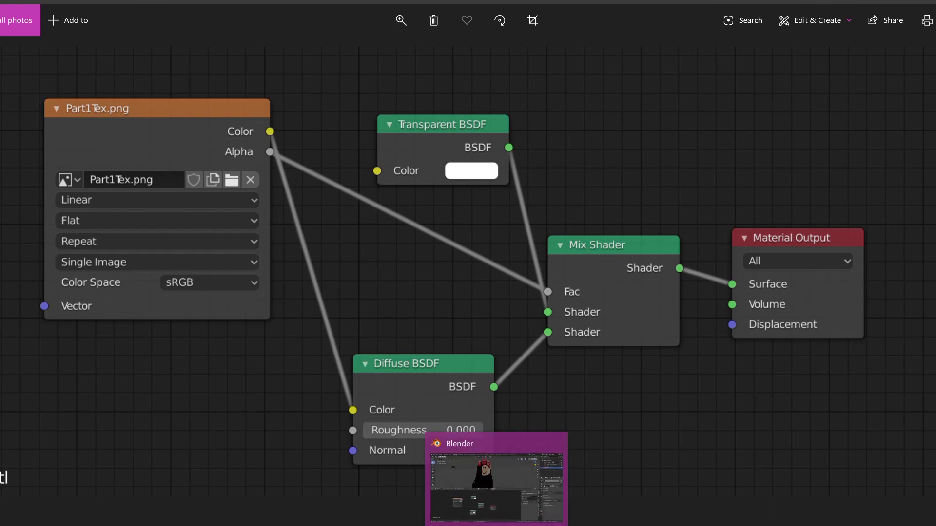
{"action": "left_click", "coordinate": [496, 525]}
{"action": "scroll", "coordinate": [426, 449], "scroll_direction": "up", "scroll_amount": 3}
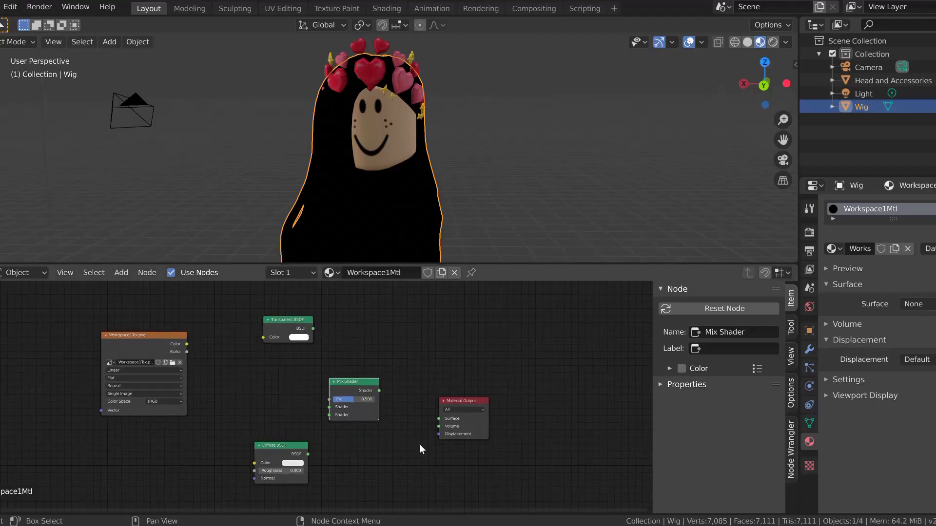
{"action": "left_click", "coordinate": [533, 525]}
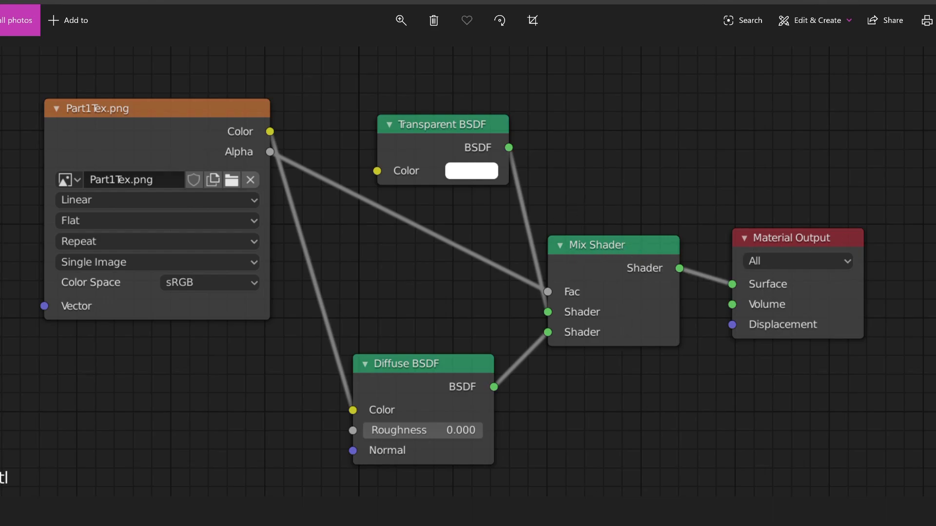
{"action": "left_click", "coordinate": [505, 525]}
{"action": "scroll", "coordinate": [467, 396], "scroll_direction": "up", "scroll_amount": 4}
{"action": "left_click_drag", "start_coordinate": [400, 389], "coordinate": [414, 324]}
{"action": "left_click_drag", "start_coordinate": [418, 370], "coordinate": [535, 434]}
{"action": "scroll", "coordinate": [421, 398], "scroll_direction": "down", "scroll_amount": 1}
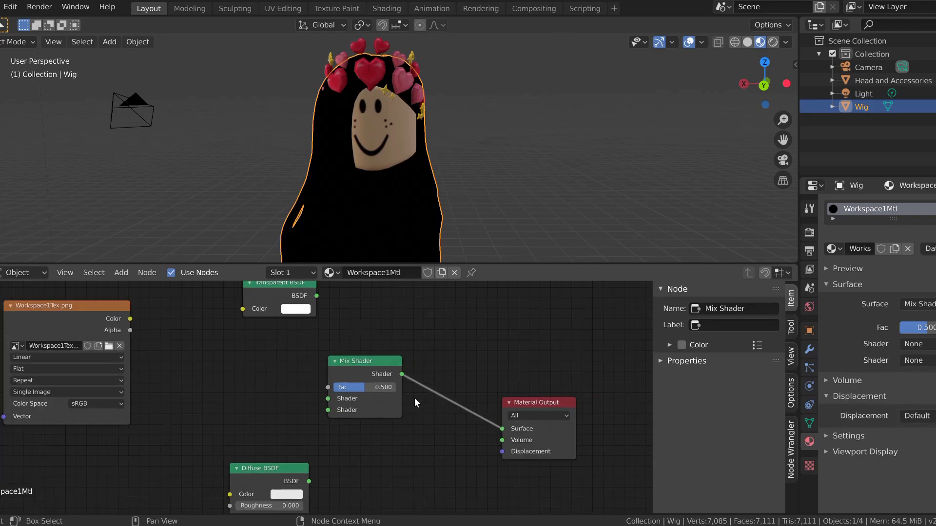
Step: Connect the Transparent BSDF to the Mix Shader's first Shader input and the Diffuse BSDF to its second, as in the reference image
{"action": "key", "text": "alt+Tab"}
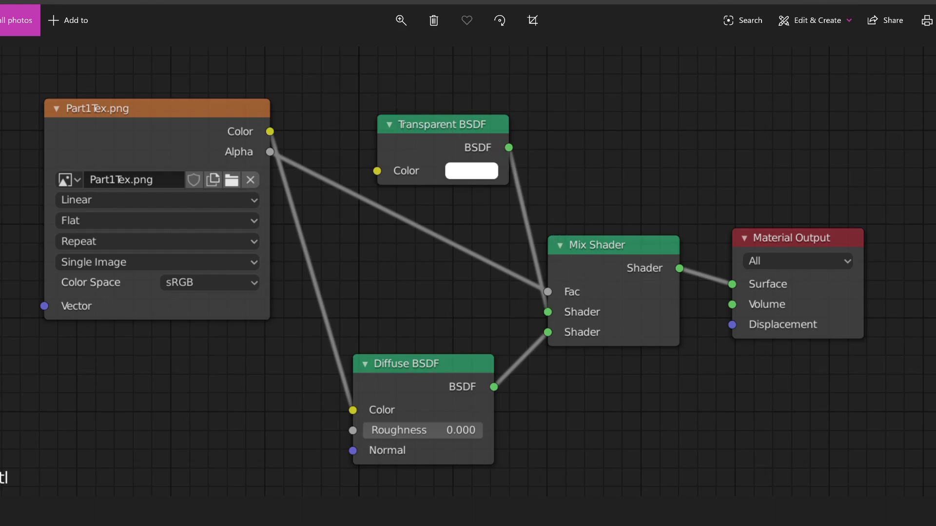
{"action": "key", "text": "alt+Tab"}
{"action": "left_click_drag", "start_coordinate": [314, 311], "coordinate": [343, 397]}
{"action": "scroll", "coordinate": [585, 261], "scroll_direction": "down", "scroll_amount": 5}
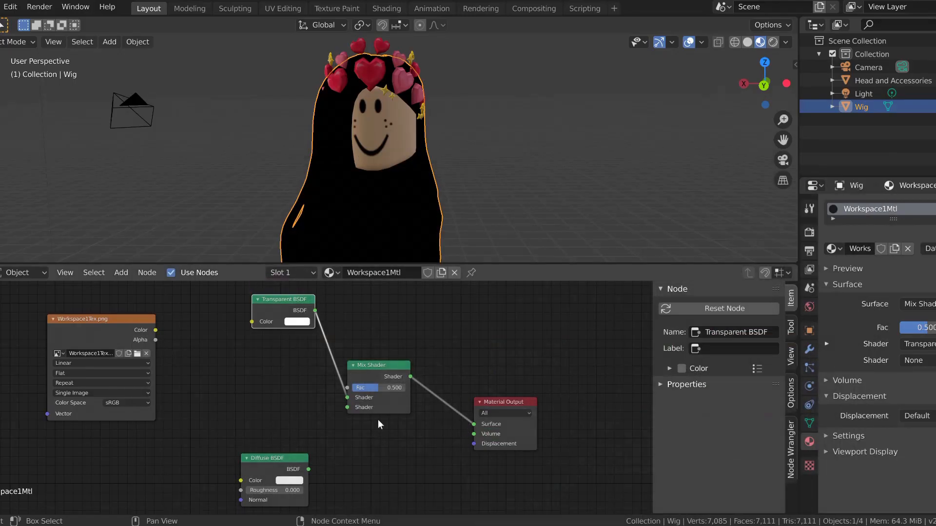
{"action": "left_click_drag", "start_coordinate": [309, 469], "coordinate": [347, 407]}
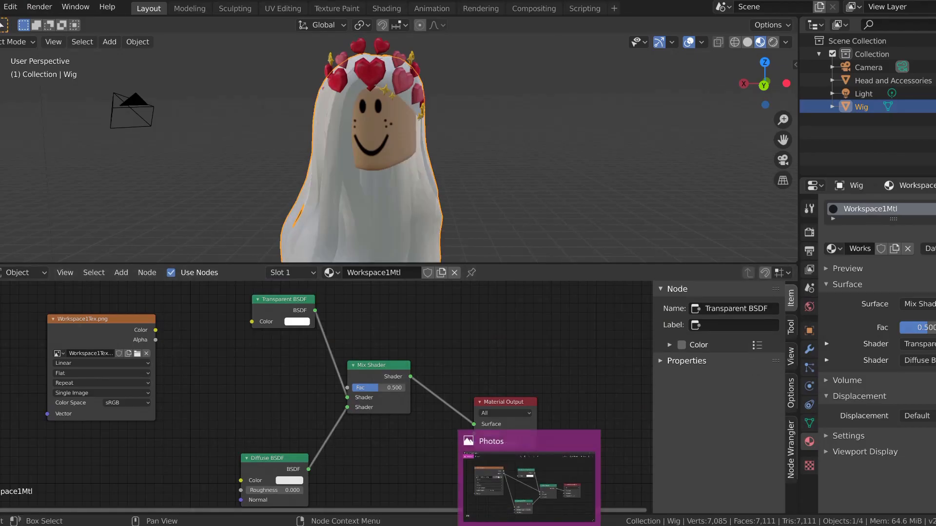
Step: Connect the wig texture's Color output to the Diffuse BSDF's Color and its Alpha output to the Mix Shader's Fac, matching the reference
{"action": "left_click", "coordinate": [529, 525]}
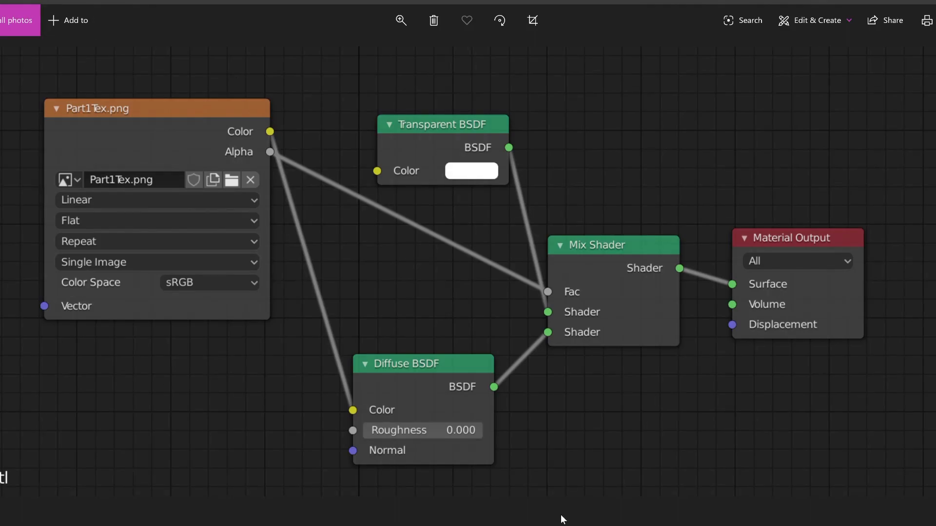
{"action": "left_click", "coordinate": [530, 525]}
{"action": "mouse_move", "coordinate": [103, 321]}
{"action": "left_mouse_down"}
{"action": "mouse_move", "coordinate": [153, 323]}
{"action": "mouse_move", "coordinate": [96, 329]}
{"action": "left_mouse_up"}
{"action": "left_click", "coordinate": [529, 525]}
{"action": "left_click", "coordinate": [528, 525]}
{"action": "left_click_drag", "start_coordinate": [150, 338], "coordinate": [157, 348]}
{"action": "left_click_drag", "start_coordinate": [193, 391], "coordinate": [242, 482]}
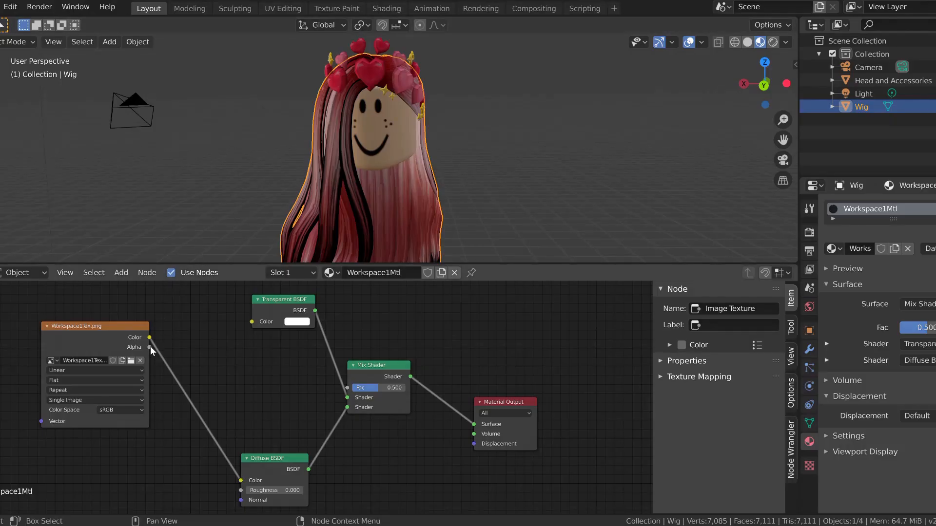
{"action": "mouse_move", "coordinate": [150, 347]}
{"action": "left_mouse_down"}
{"action": "mouse_move", "coordinate": [320, 390]}
{"action": "mouse_move", "coordinate": [347, 388]}
{"action": "left_mouse_up"}
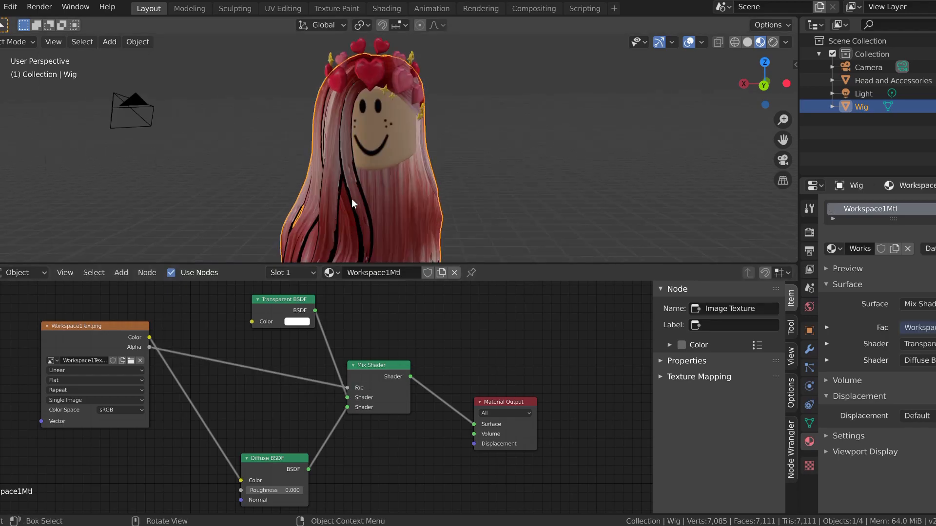
Step: Compare the wig in rendered and material preview shading with an enlarged 3D viewport, ending in rendered shading with nothing selected
{"action": "left_click", "coordinate": [774, 42]}
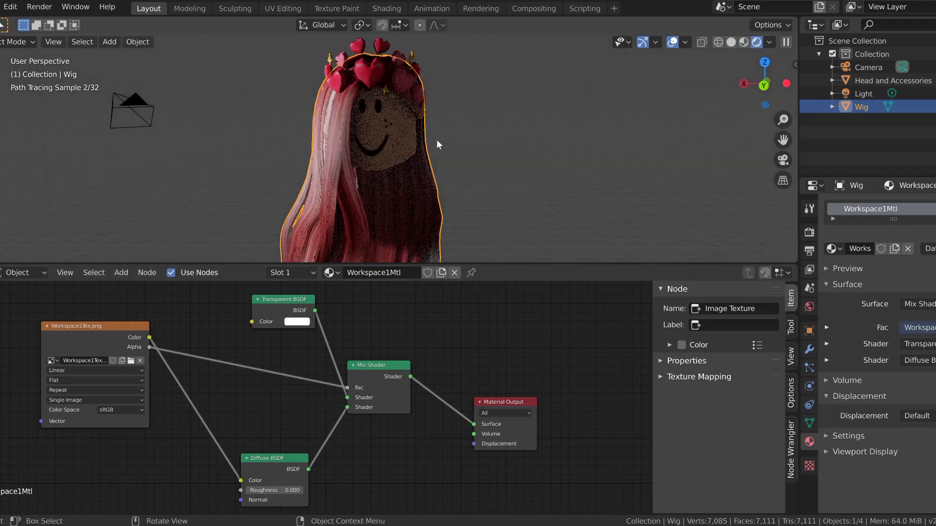
{"action": "scroll", "coordinate": [437, 139], "scroll_direction": "down", "scroll_amount": 1}
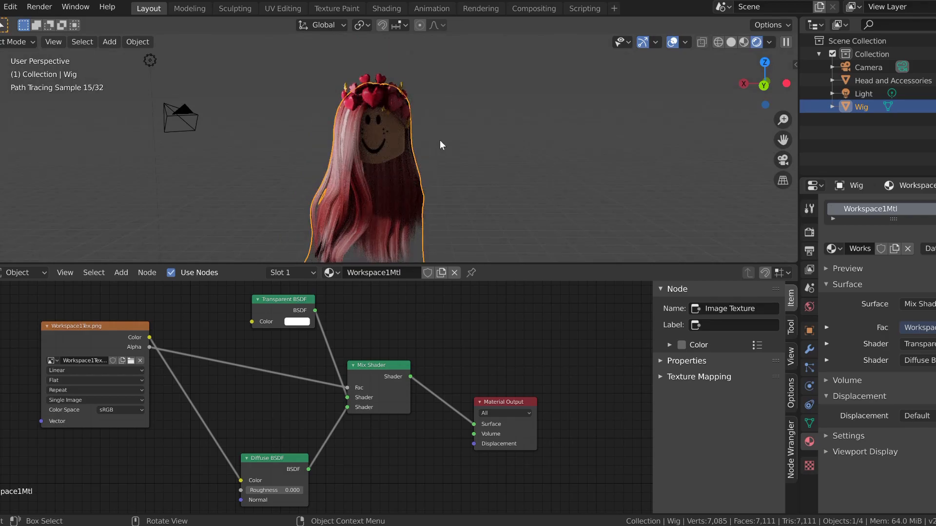
{"action": "left_click", "coordinate": [742, 42]}
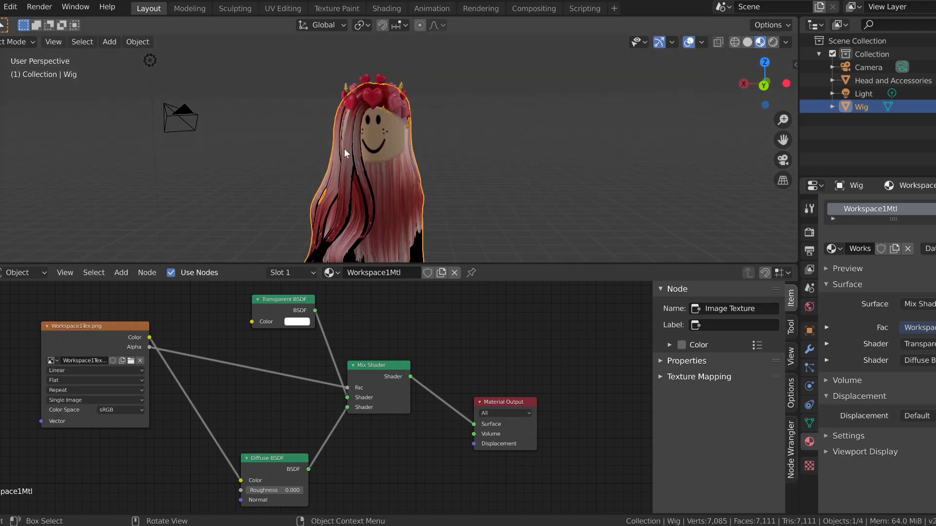
{"action": "scroll", "coordinate": [325, 212], "scroll_direction": "up", "scroll_amount": 2}
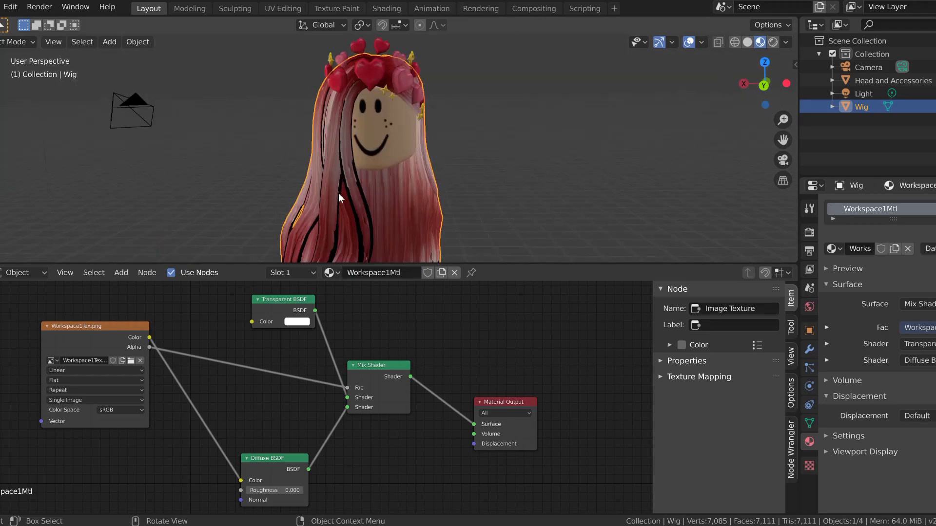
{"action": "scroll", "coordinate": [338, 193], "scroll_direction": "down", "scroll_amount": 2}
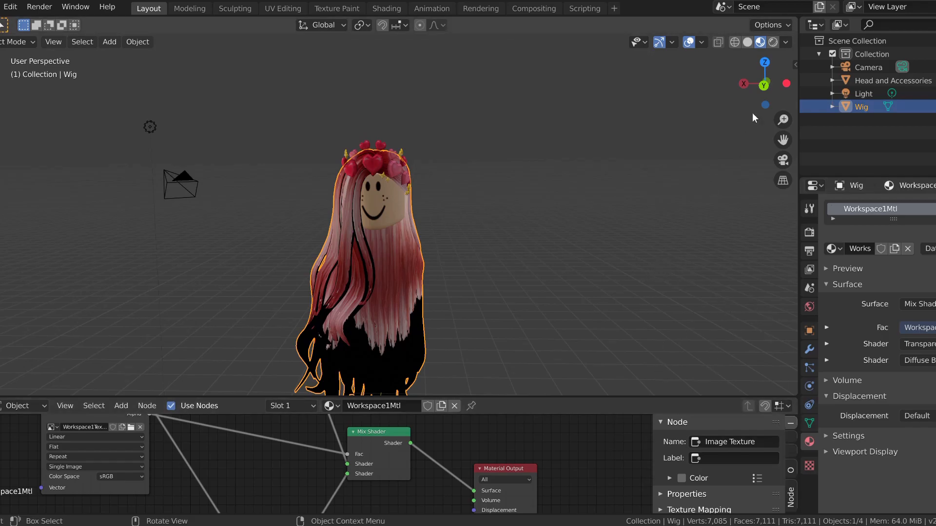
{"action": "left_click", "coordinate": [770, 44]}
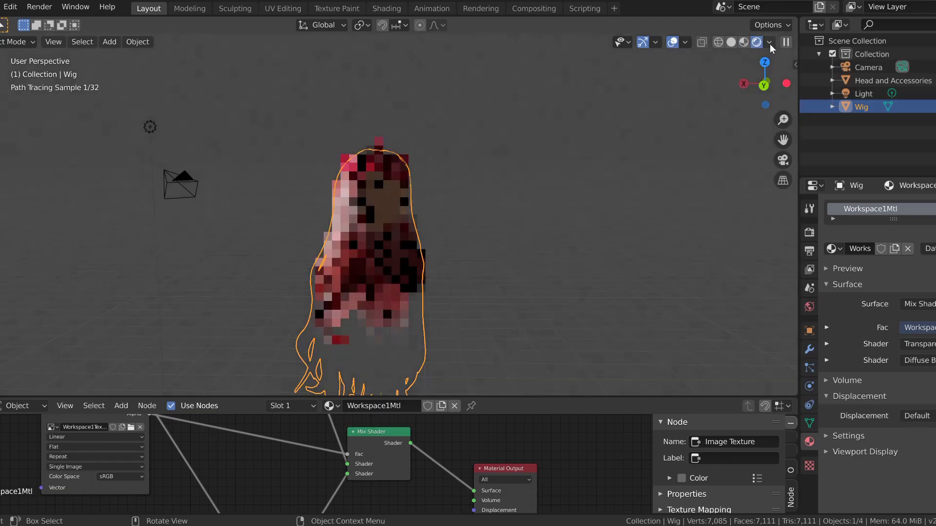
{"action": "left_click", "coordinate": [452, 237]}
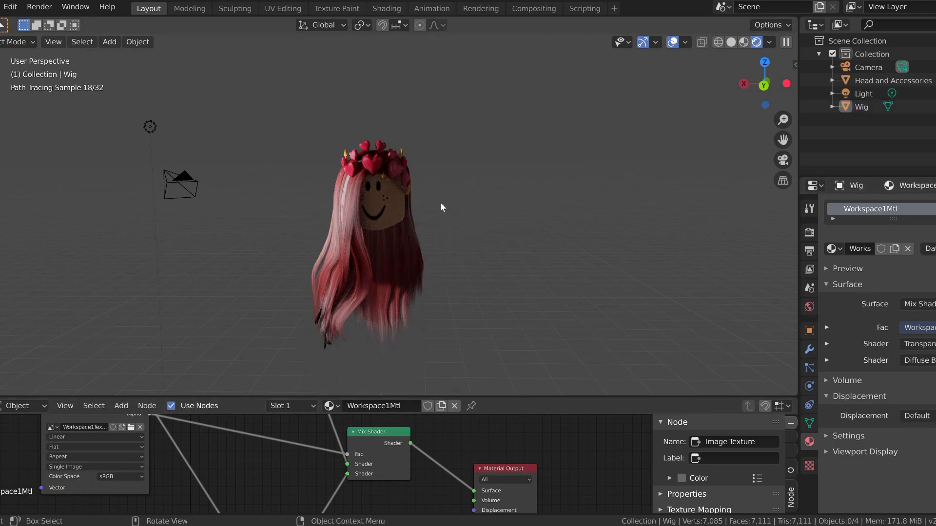
Step: Switch to the camera view and walk the camera until the whole head and wig are framed from the front
{"action": "key", "text": "KP_0"}
{"action": "key", "text": "shift+grave"}
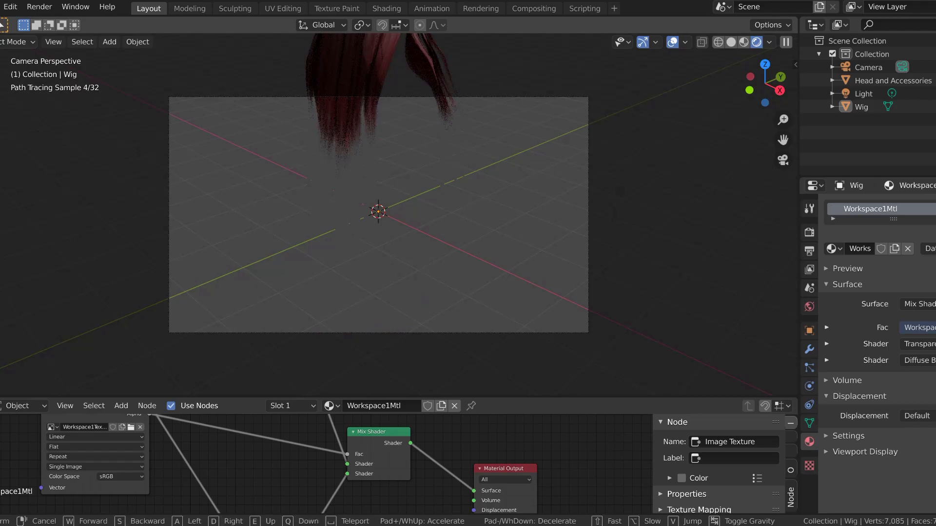
{"action": "key", "text": "d"}
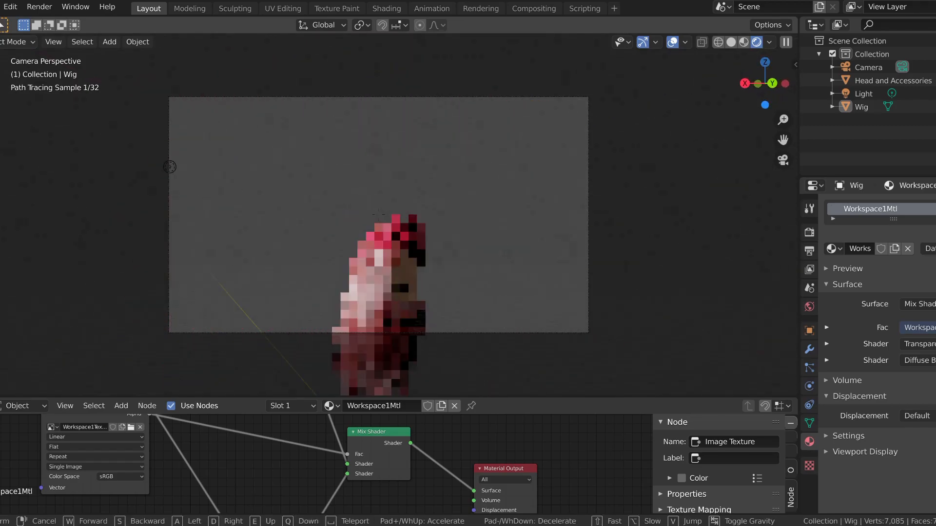
{"action": "key", "text": "w"}
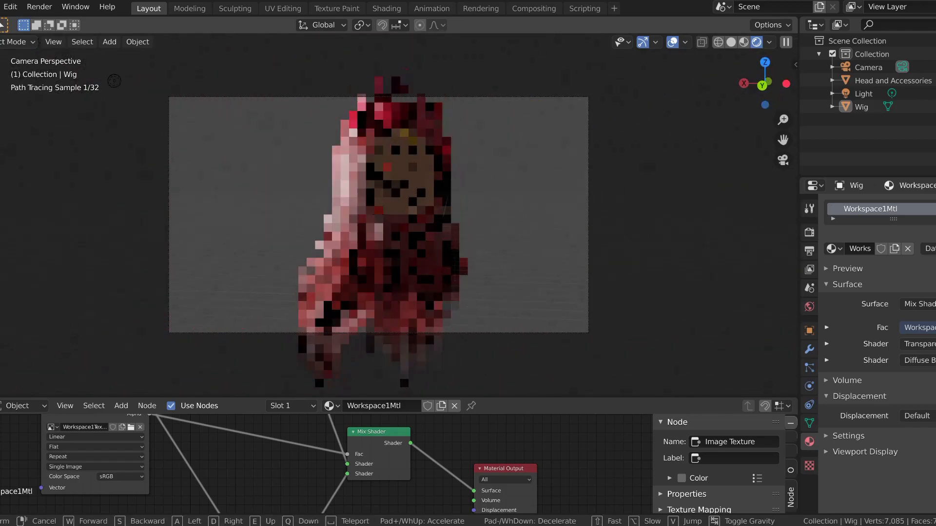
{"action": "left_click", "coordinate": [379, 215]}
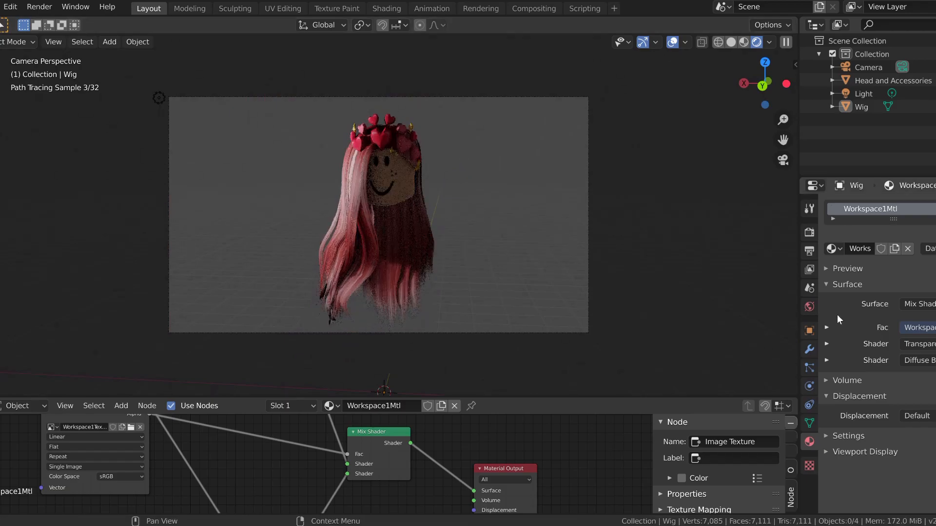
Step: Set the Cycles render samples to 20 and render the image
{"action": "left_click", "coordinate": [810, 232]}
{"action": "double_click", "coordinate": [927, 310]}
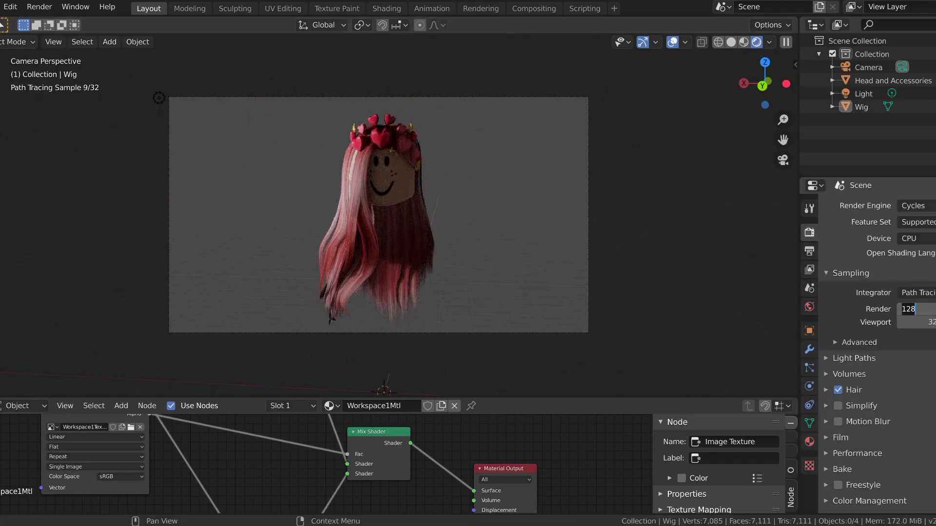
{"action": "type", "text": "20"}
{"action": "key", "text": "Return"}
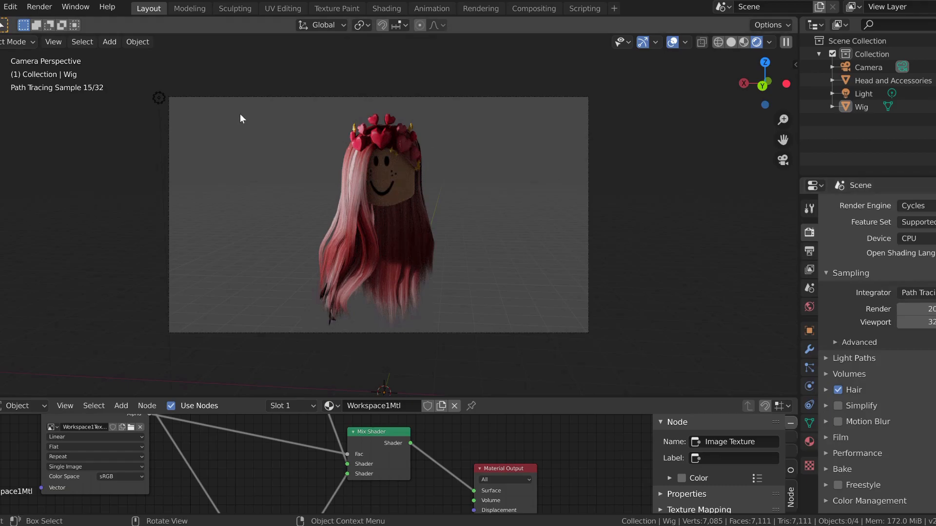
{"action": "left_click", "coordinate": [39, 6]}
{"action": "left_click", "coordinate": [44, 22]}
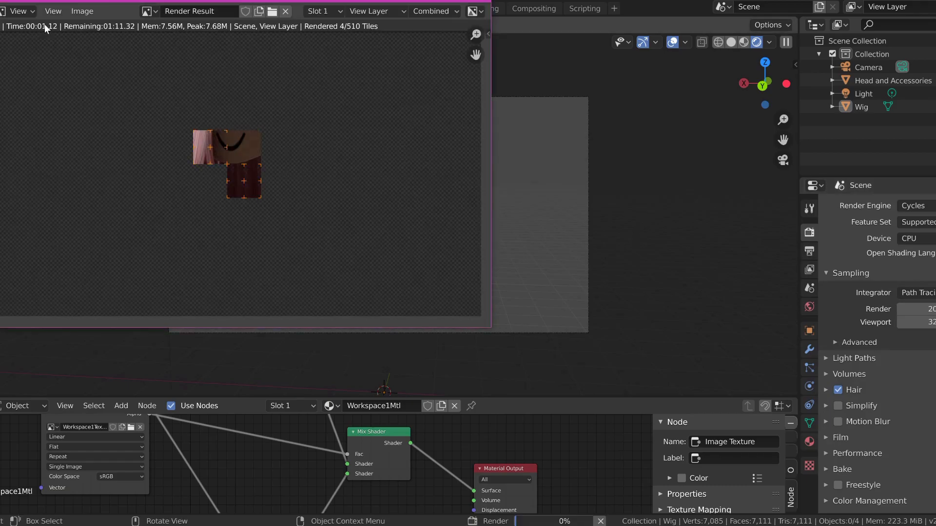